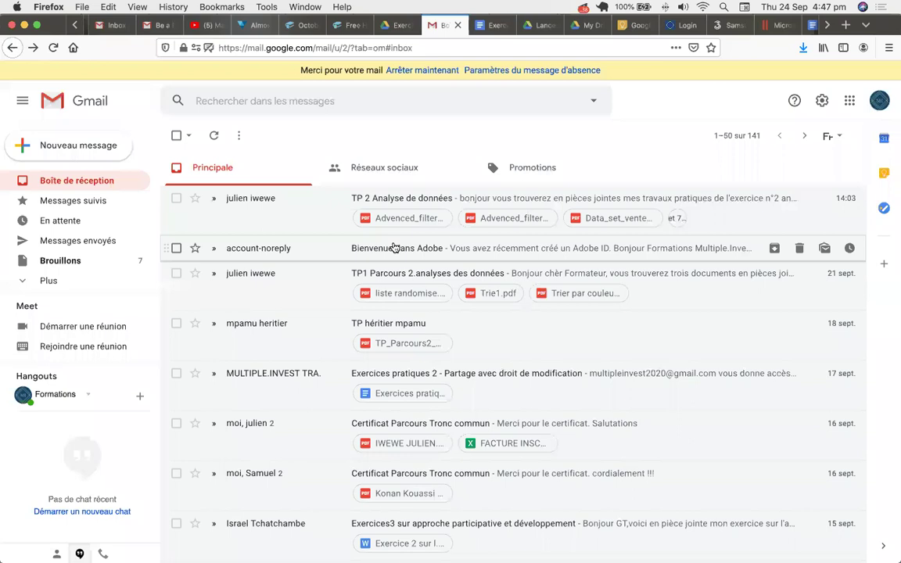
Step: View the sorting exercise PDF attached to the 18 September message, and return to the inbox
{"action": "left_click", "coordinate": [403, 344]}
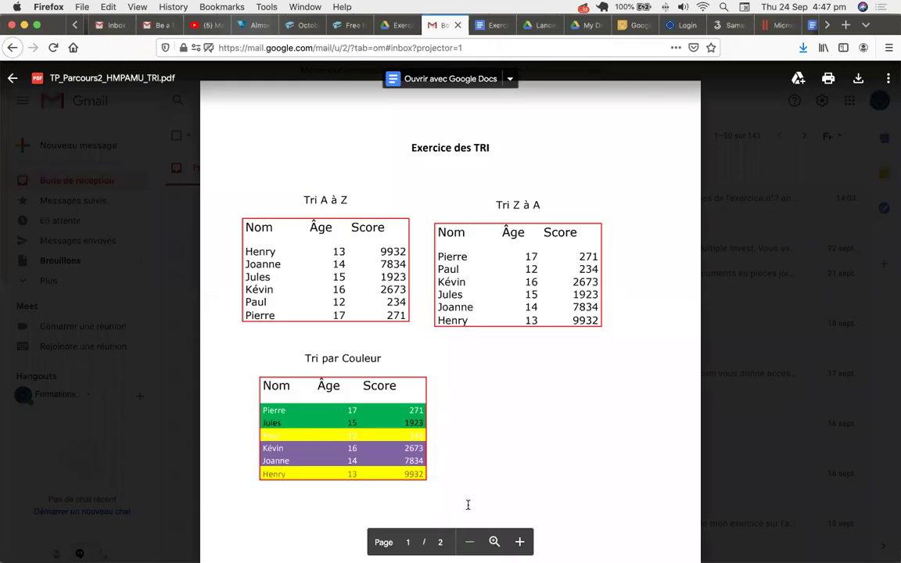
{"action": "mouse_move", "coordinate": [474, 540]}
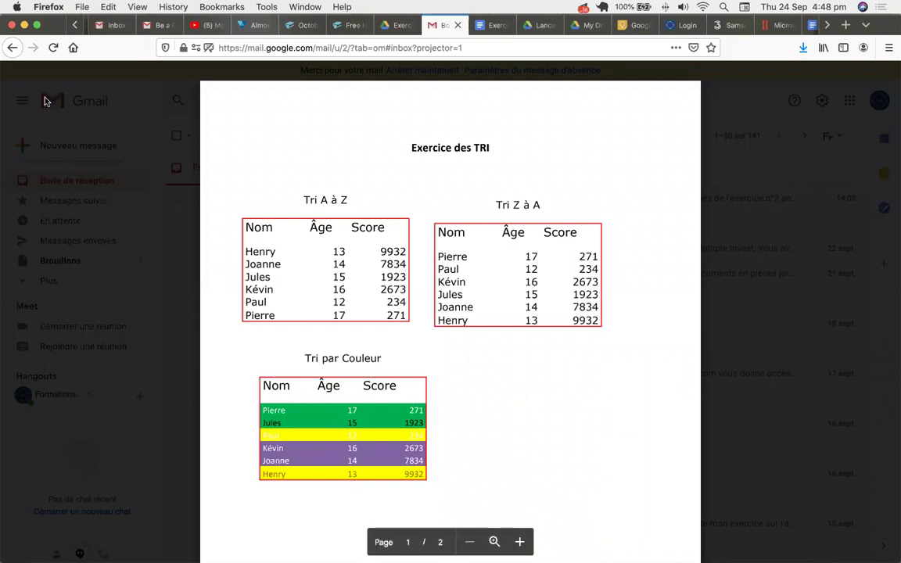
{"action": "left_click", "coordinate": [12, 81]}
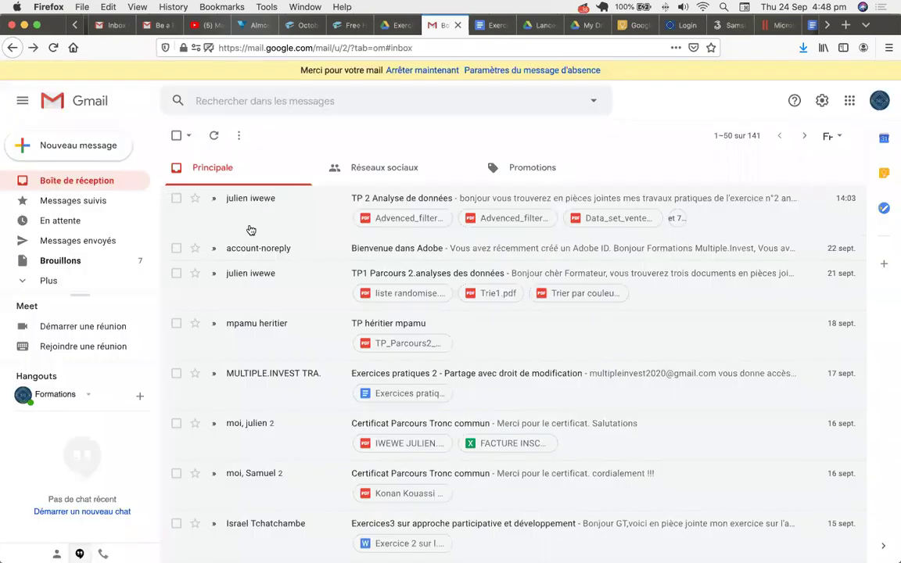
Step: Review liste randomise.pdf, Trie1.pdf and Trier par couleur.pdf attached to the TP1 Parcours 2 message, closing each preview
{"action": "left_click", "coordinate": [400, 296]}
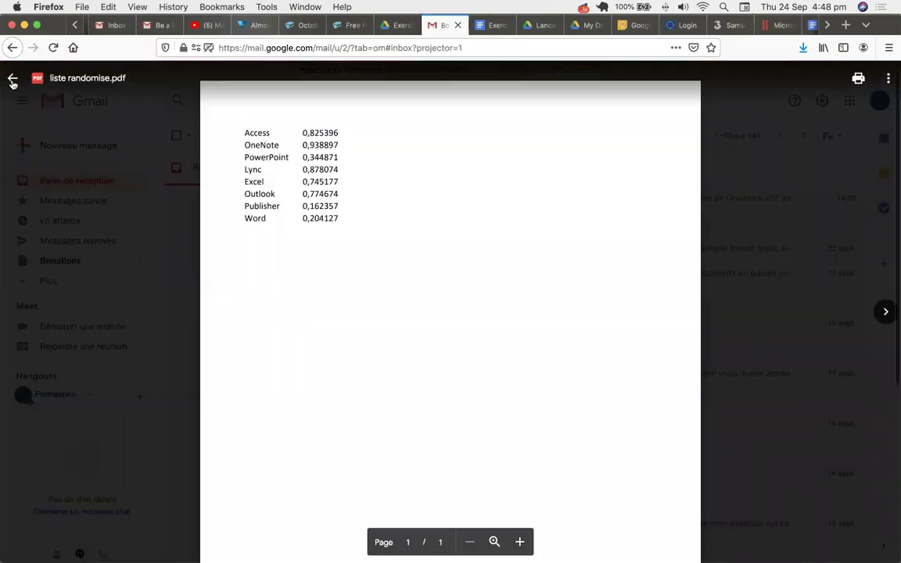
{"action": "left_click", "coordinate": [12, 81]}
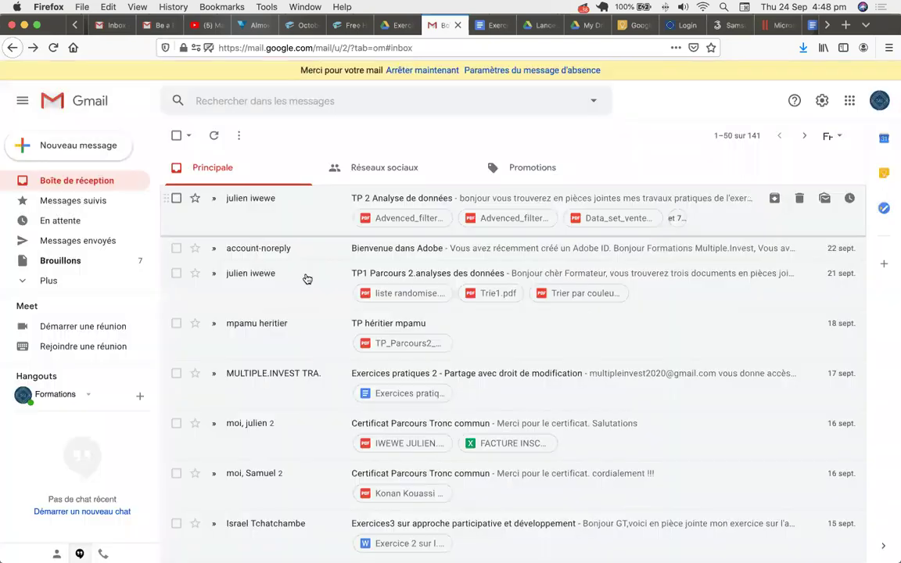
{"action": "left_click", "coordinate": [483, 297]}
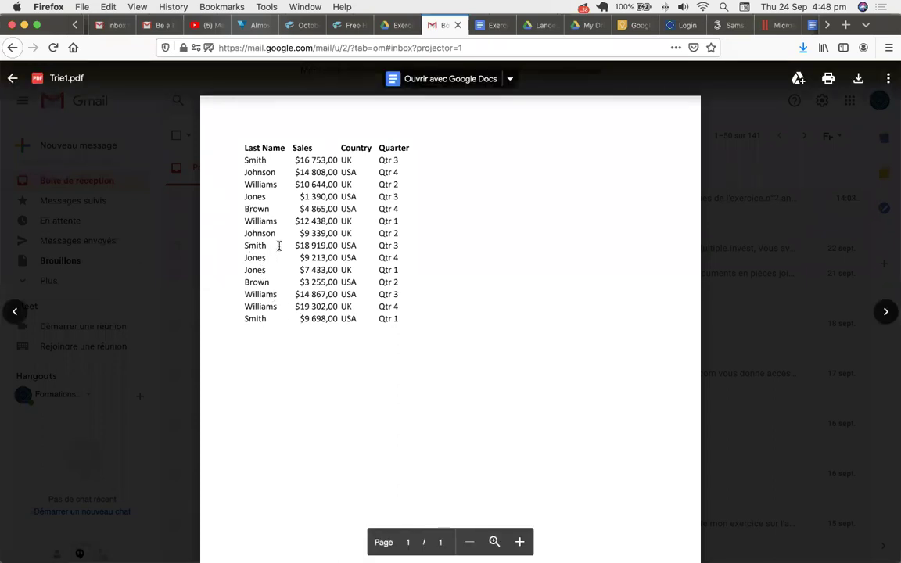
{"action": "left_click", "coordinate": [12, 79]}
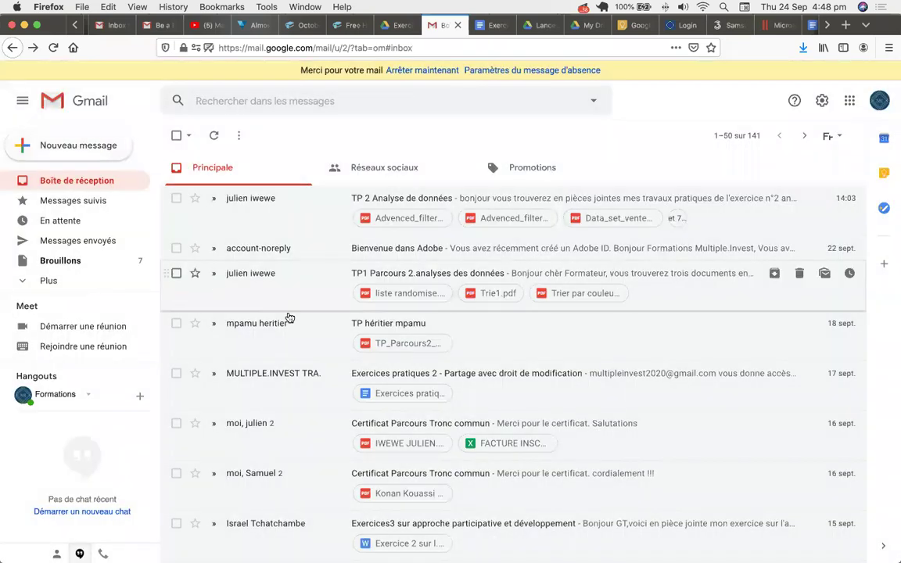
{"action": "left_click", "coordinate": [558, 296]}
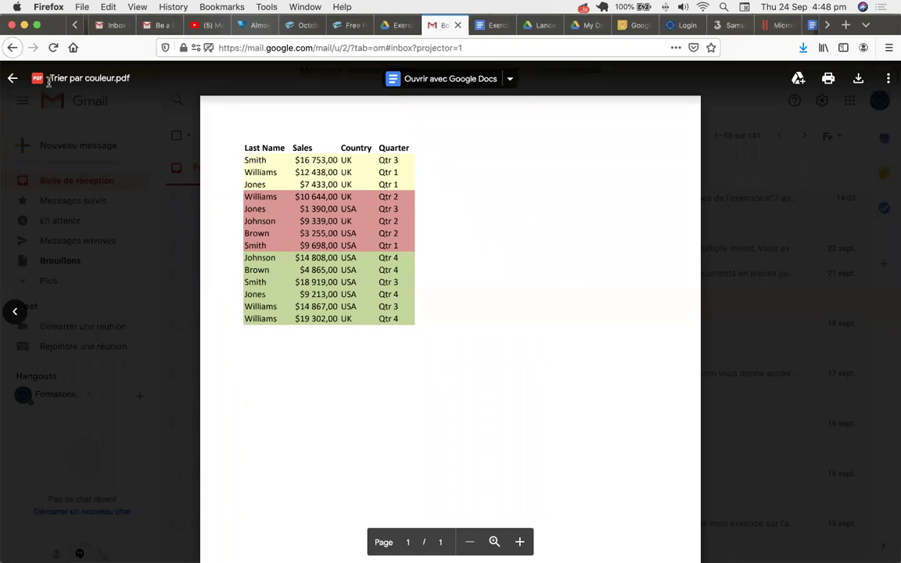
{"action": "left_click", "coordinate": [13, 79]}
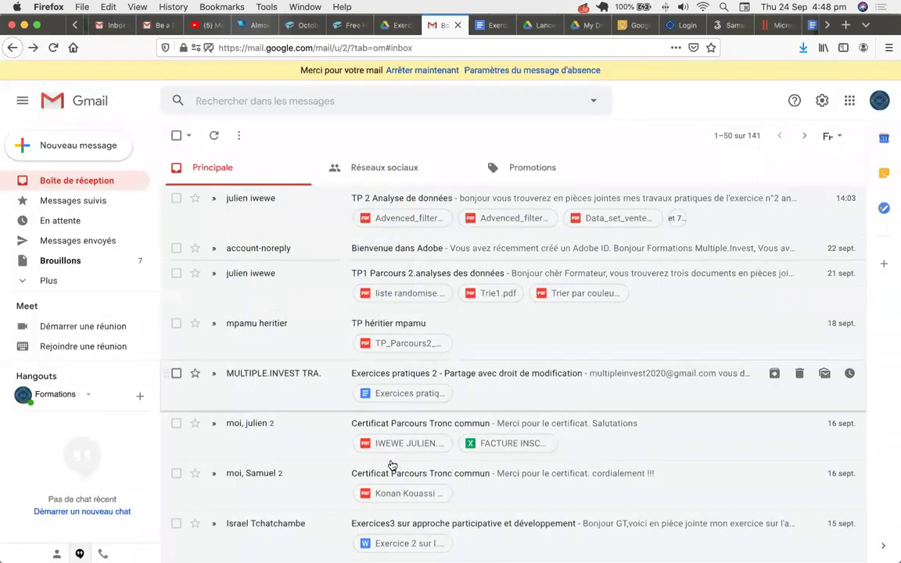
Step: Switch to Finder and open Trie1.xlsx from the Trier folder inside Exercices pratiques
{"action": "mouse_move", "coordinate": [141, 557]}
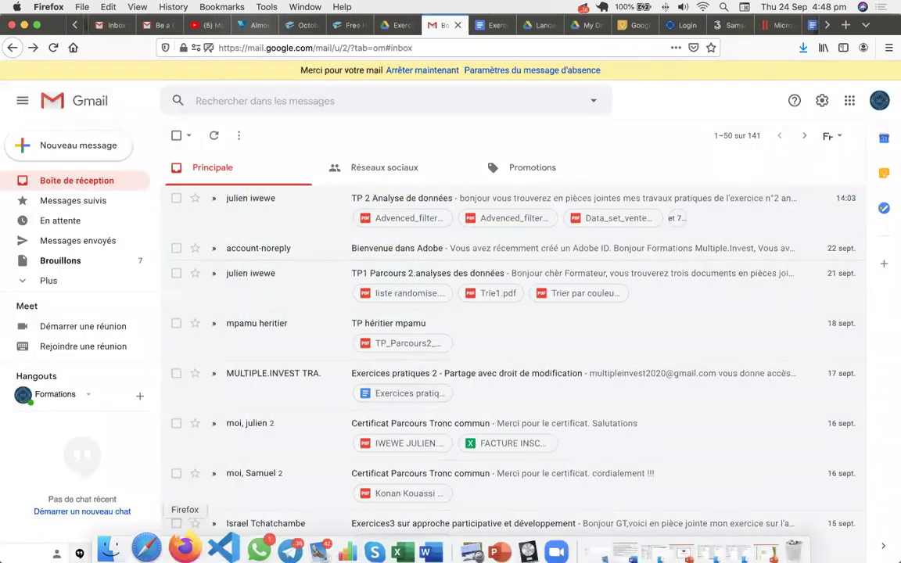
{"action": "left_click", "coordinate": [125, 545]}
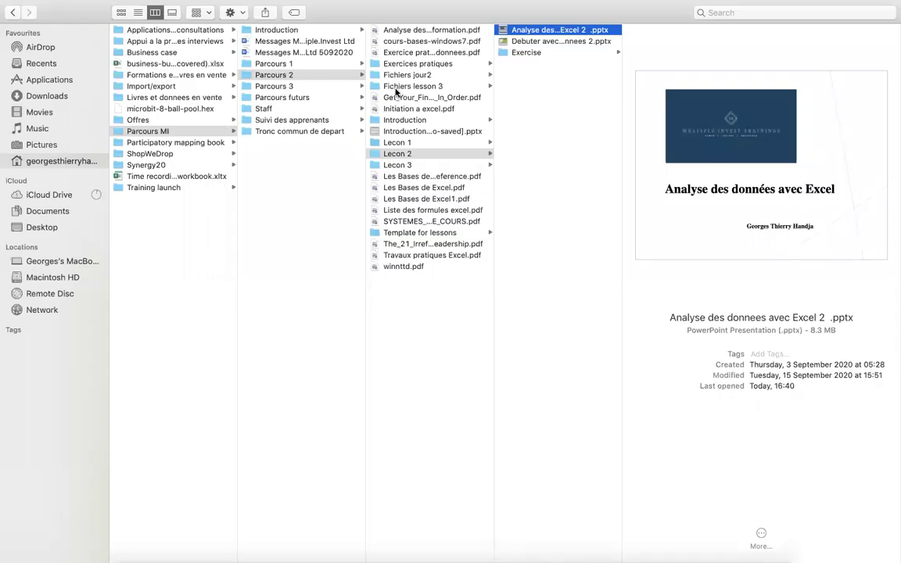
{"action": "key", "text": "Left"}
{"action": "left_click", "coordinate": [404, 65]}
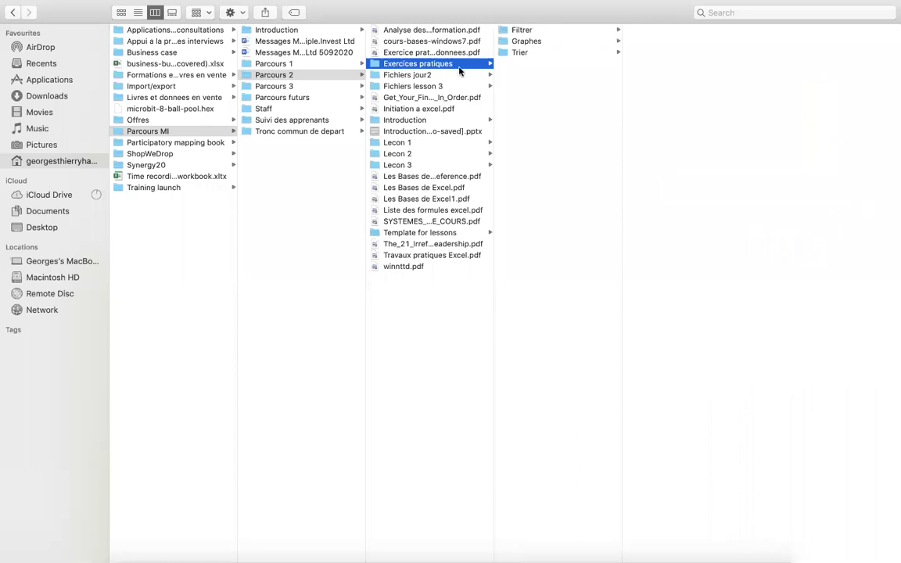
{"action": "left_click", "coordinate": [521, 31]}
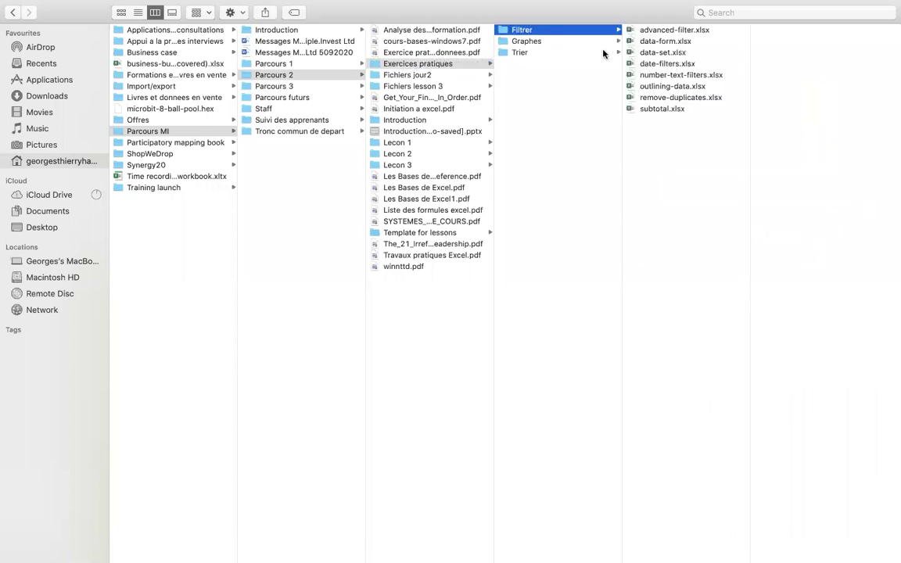
{"action": "left_click", "coordinate": [521, 52]}
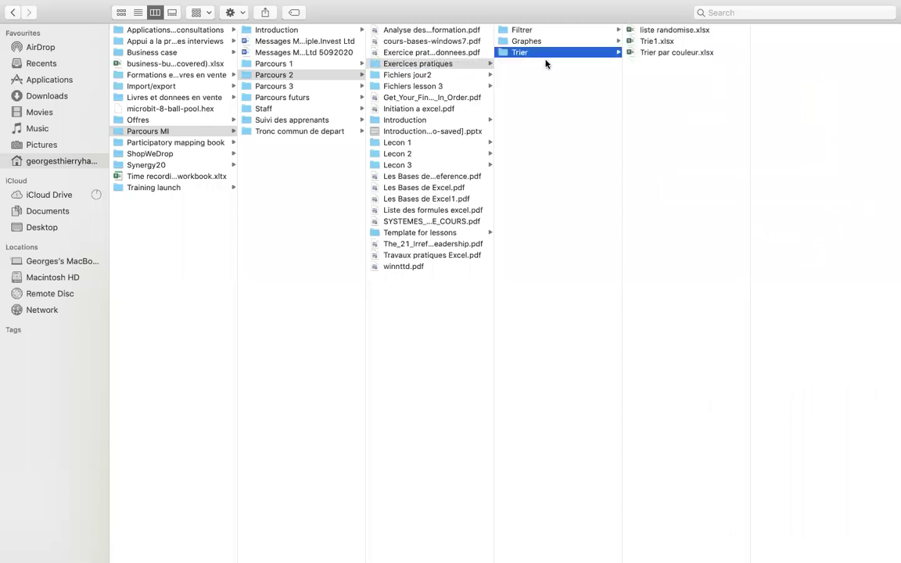
{"action": "left_click", "coordinate": [657, 42]}
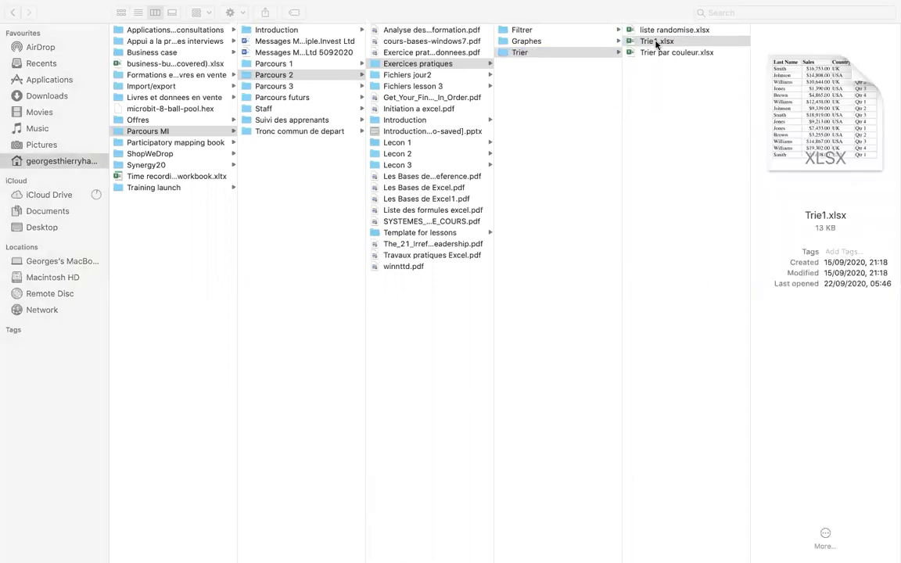
{"action": "double_click", "coordinate": [656, 44]}
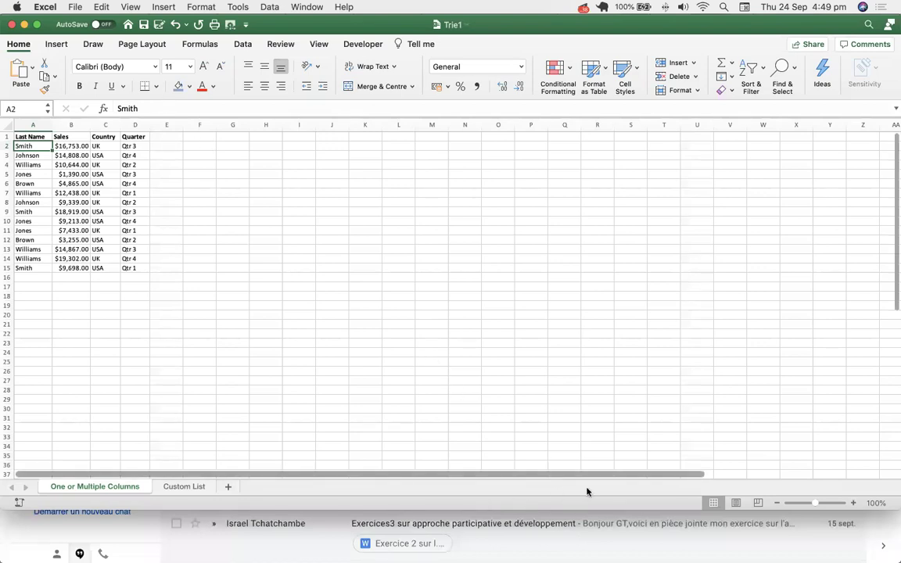
Step: Enlarge the One or Multiple Columns worksheet to 261% and examine all rows of the sales table
{"action": "left_click", "coordinate": [825, 504]}
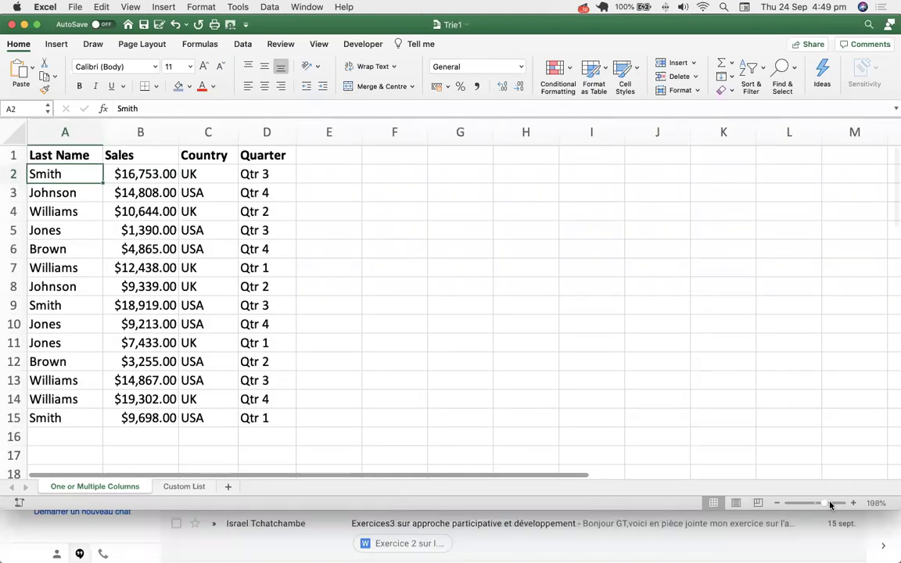
{"action": "left_click", "coordinate": [831, 505]}
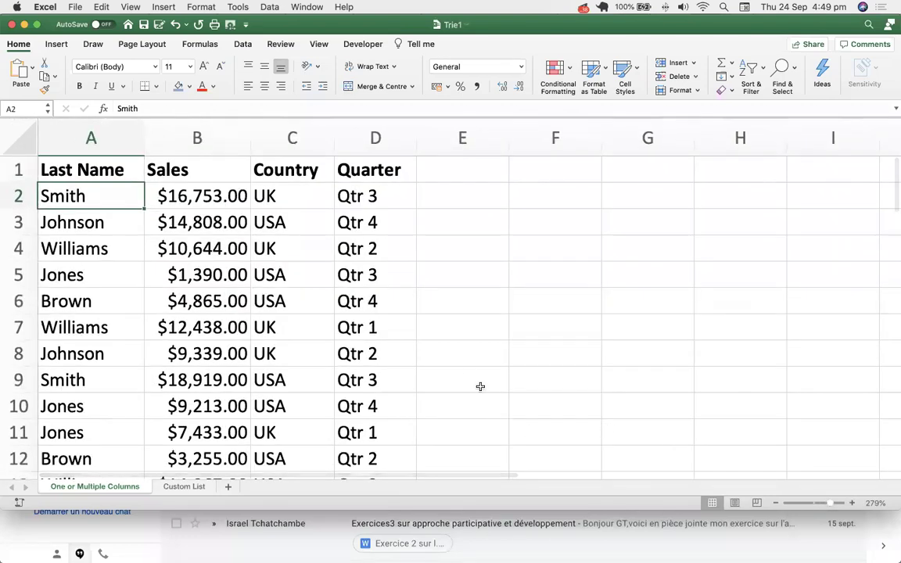
{"action": "left_click", "coordinate": [821, 505]}
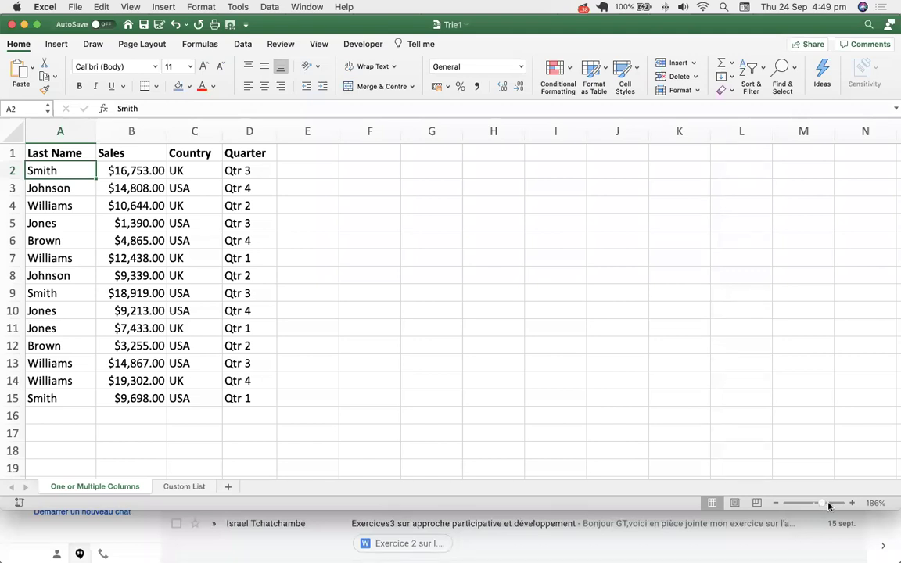
{"action": "left_click", "coordinate": [829, 505]}
{"action": "scroll", "coordinate": [288, 303], "scroll_direction": "down", "scroll_amount": 3}
{"action": "scroll", "coordinate": [289, 304], "scroll_direction": "up", "scroll_amount": 3}
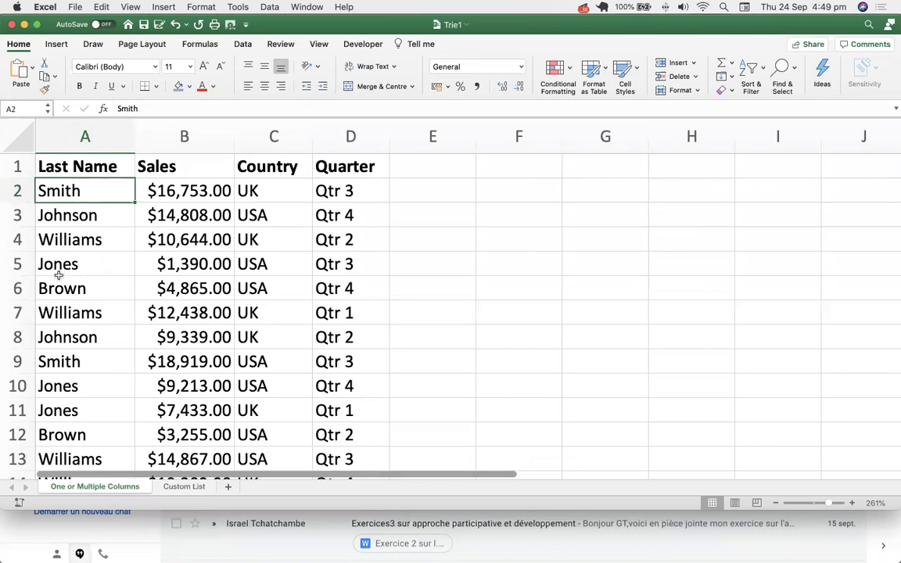
{"action": "scroll", "coordinate": [100, 345], "scroll_direction": "down", "scroll_amount": 4}
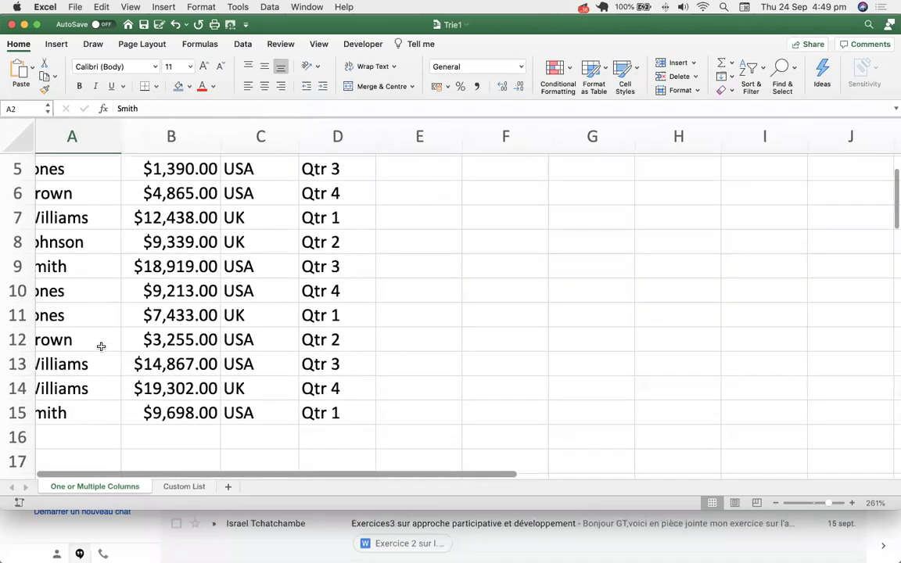
{"action": "scroll", "coordinate": [101, 345], "scroll_direction": "up", "scroll_amount": 2}
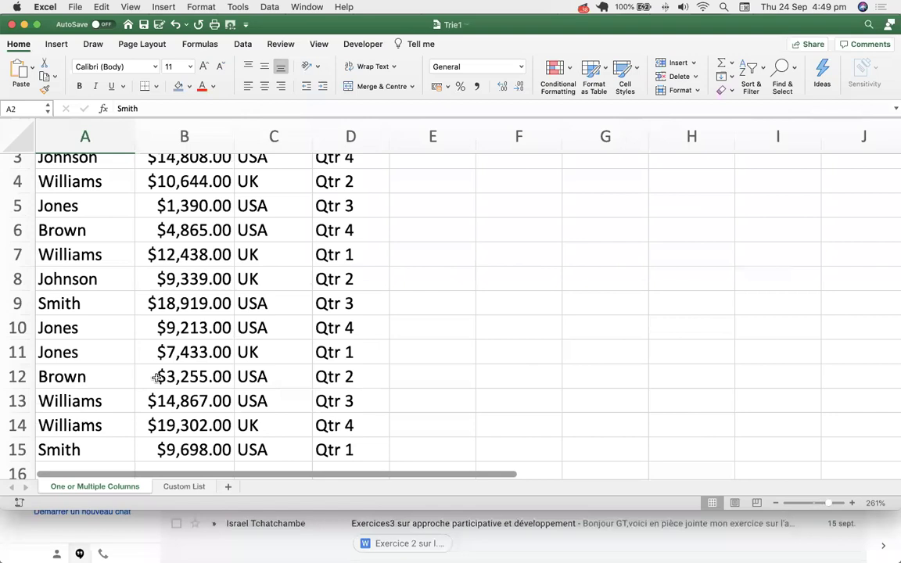
{"action": "scroll", "coordinate": [147, 345], "scroll_direction": "down", "scroll_amount": 1}
{"action": "scroll", "coordinate": [146, 348], "scroll_direction": "up", "scroll_amount": 2}
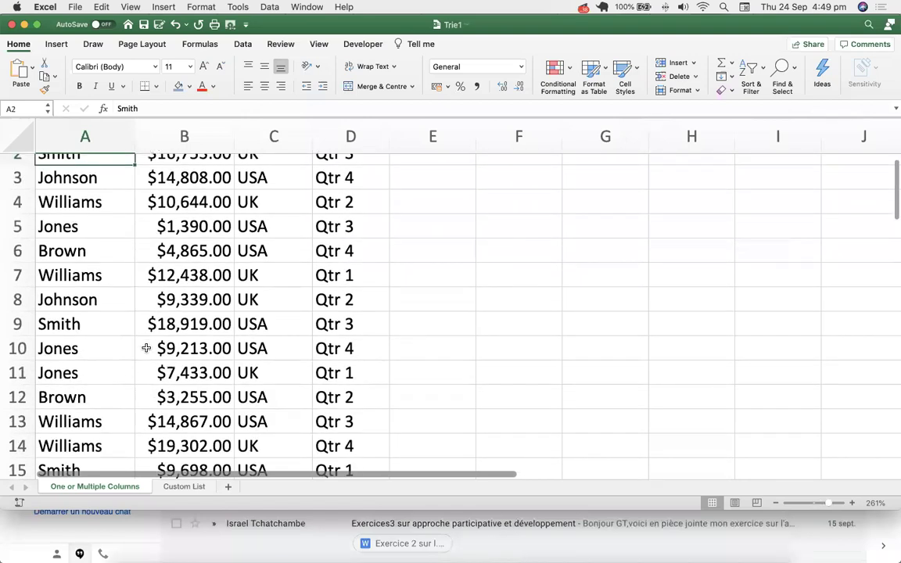
{"action": "scroll", "coordinate": [147, 348], "scroll_direction": "up", "scroll_amount": 1}
Step: Sort the sales table by Last Name from A to Z and check the order down to the last row
{"action": "left_click", "coordinate": [66, 205]}
{"action": "left_click", "coordinate": [70, 189]}
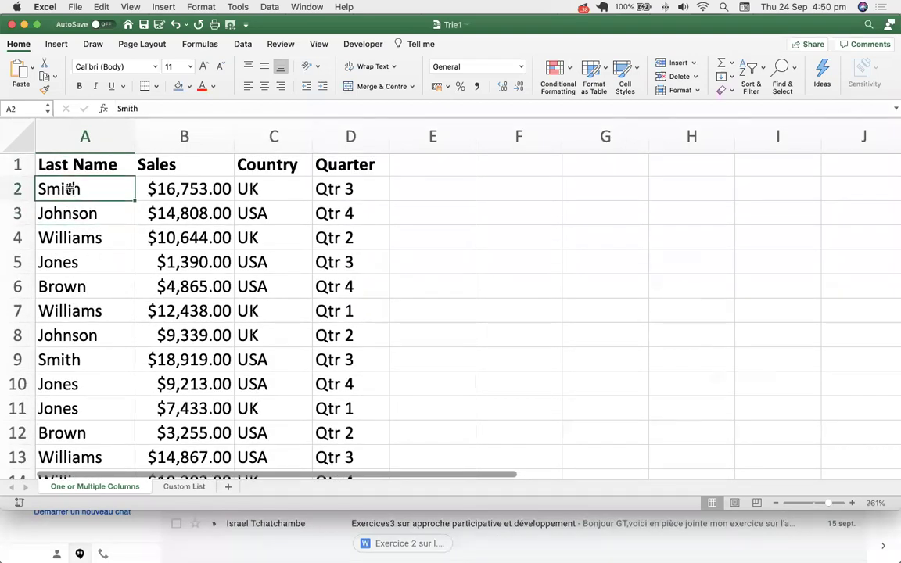
{"action": "left_click", "coordinate": [764, 73]}
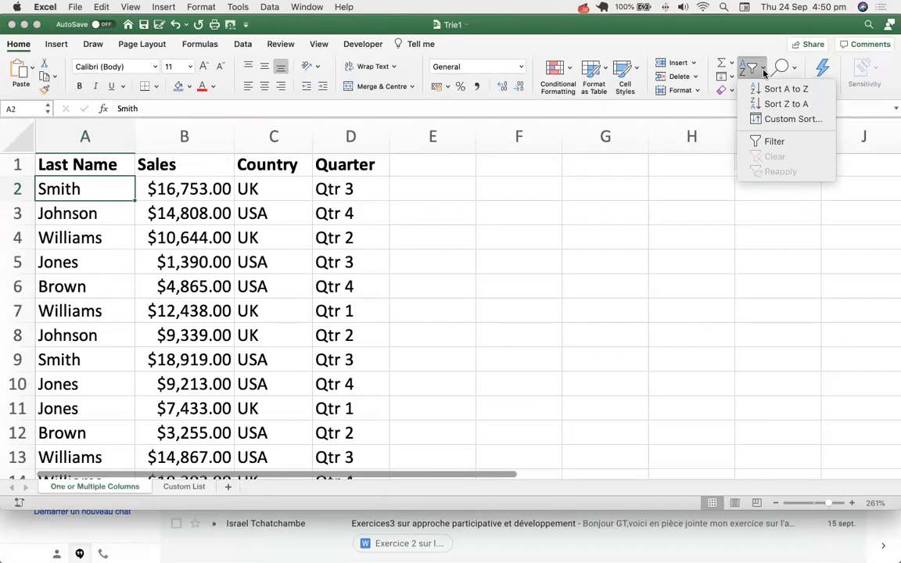
{"action": "left_click", "coordinate": [772, 89]}
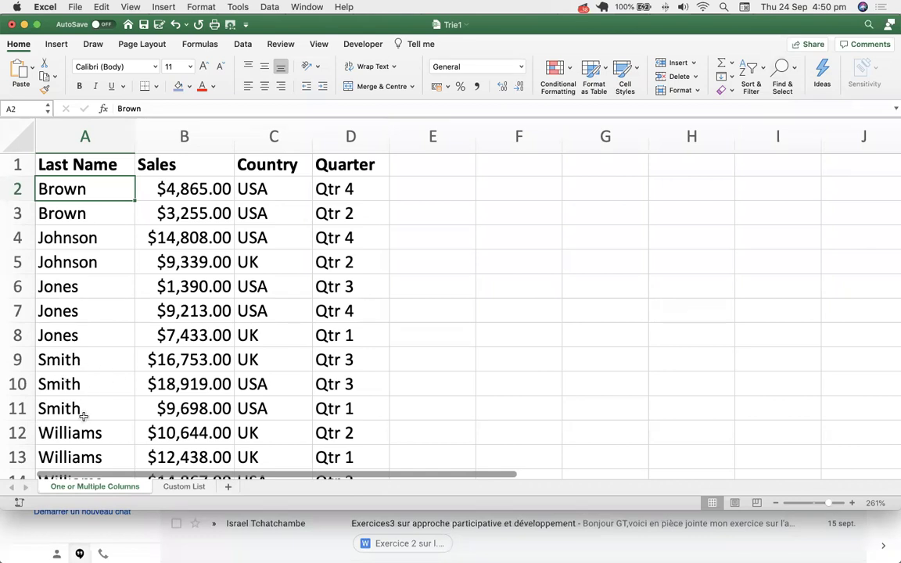
{"action": "scroll", "coordinate": [82, 412], "scroll_direction": "down", "scroll_amount": 5}
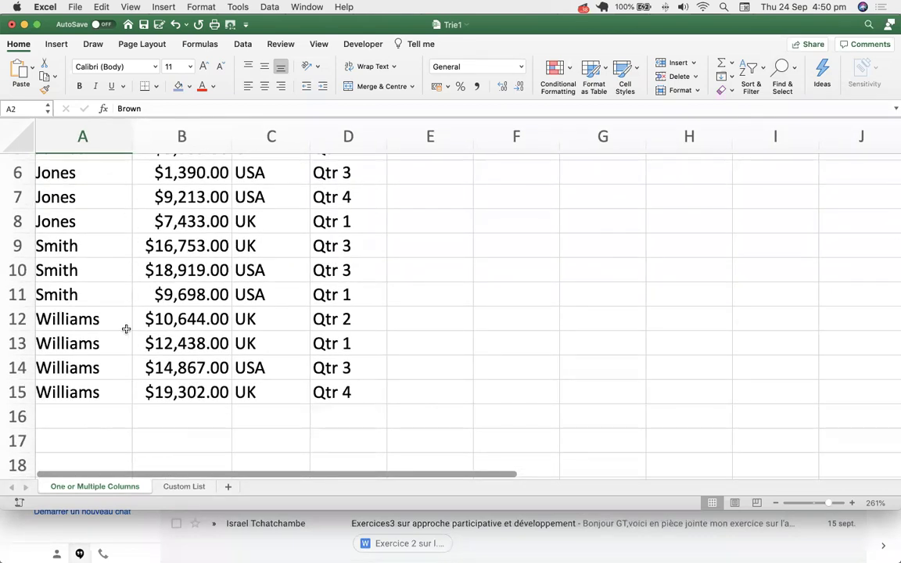
{"action": "scroll", "coordinate": [125, 285], "scroll_direction": "down", "scroll_amount": 1}
{"action": "scroll", "coordinate": [125, 284], "scroll_direction": "up", "scroll_amount": 5}
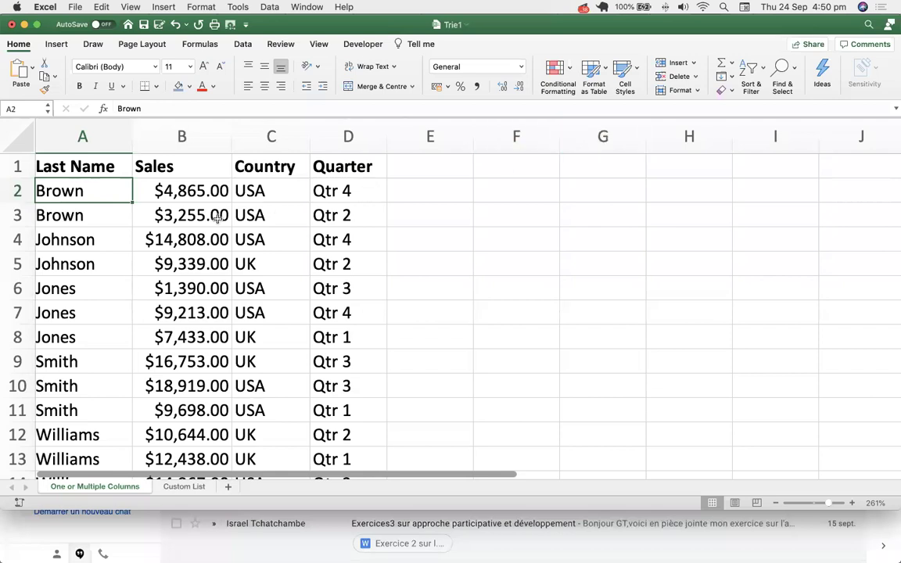
Step: Sort the sales table by Last Name from Z to A and check the reordered rows
{"action": "left_click", "coordinate": [68, 220]}
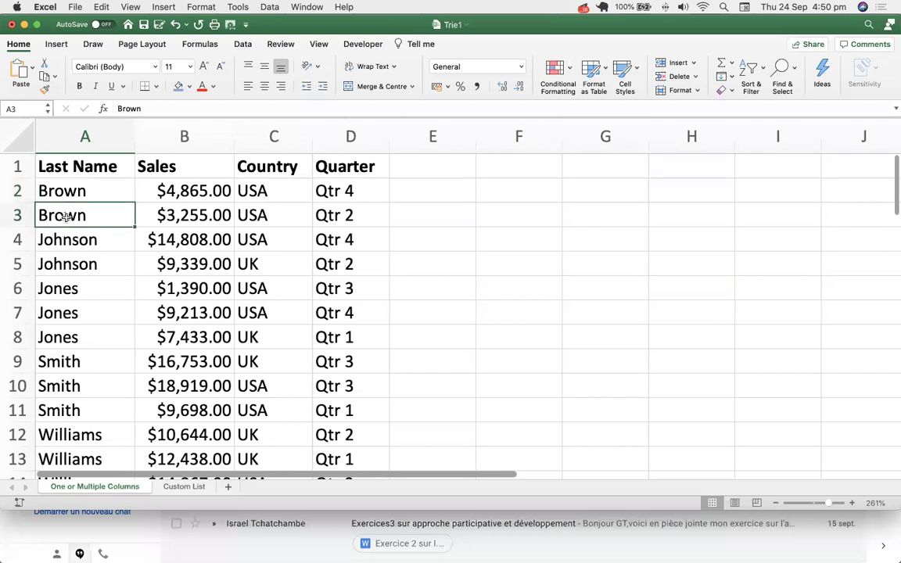
{"action": "left_click", "coordinate": [72, 187]}
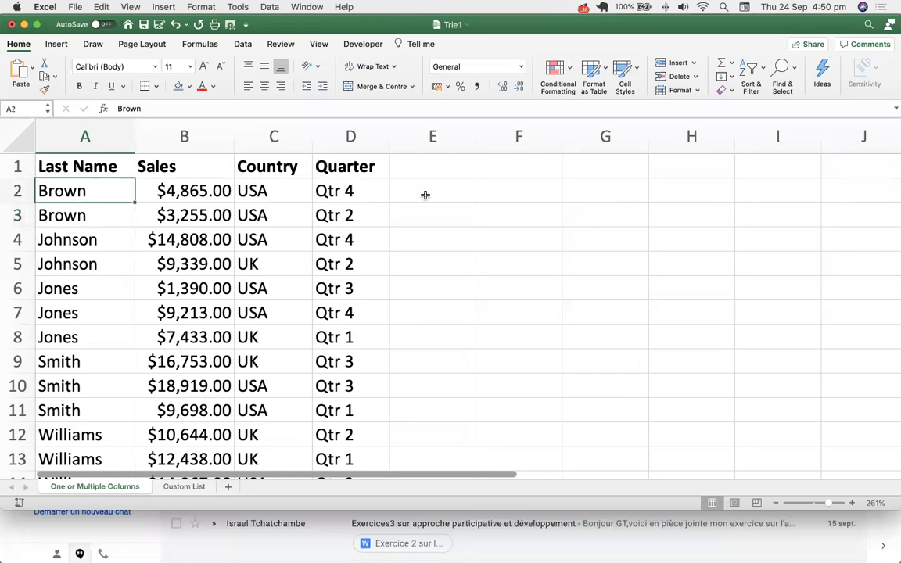
{"action": "left_click", "coordinate": [760, 72]}
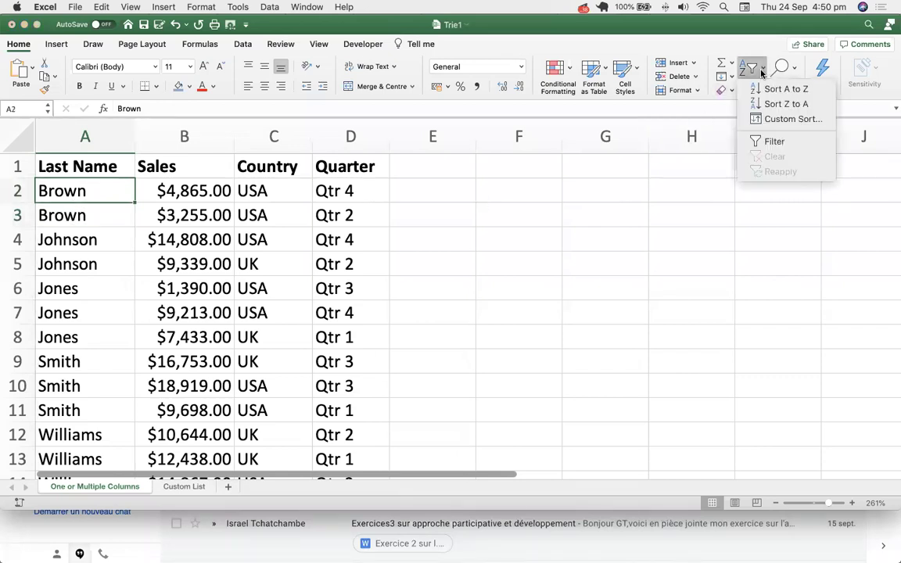
{"action": "left_click", "coordinate": [783, 105]}
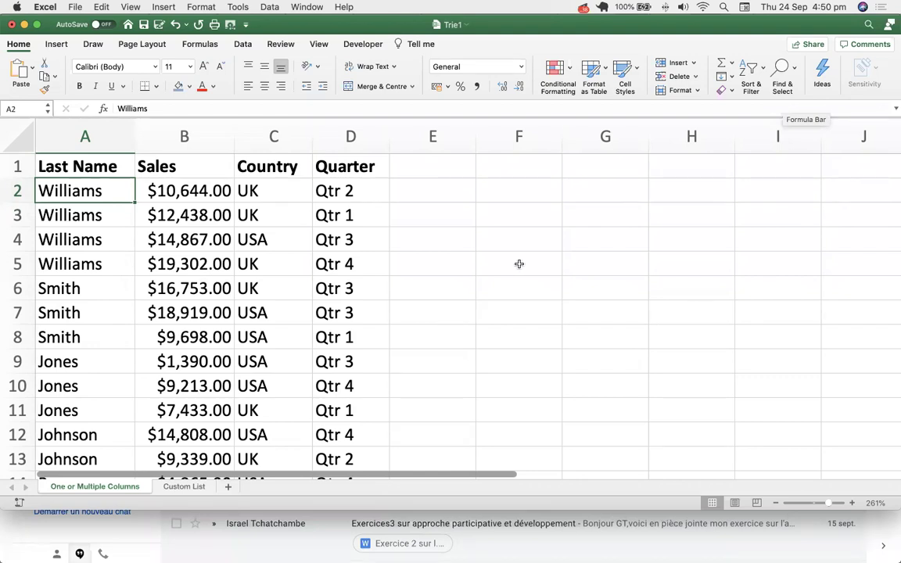
{"action": "scroll", "coordinate": [98, 378], "scroll_direction": "down", "scroll_amount": 4}
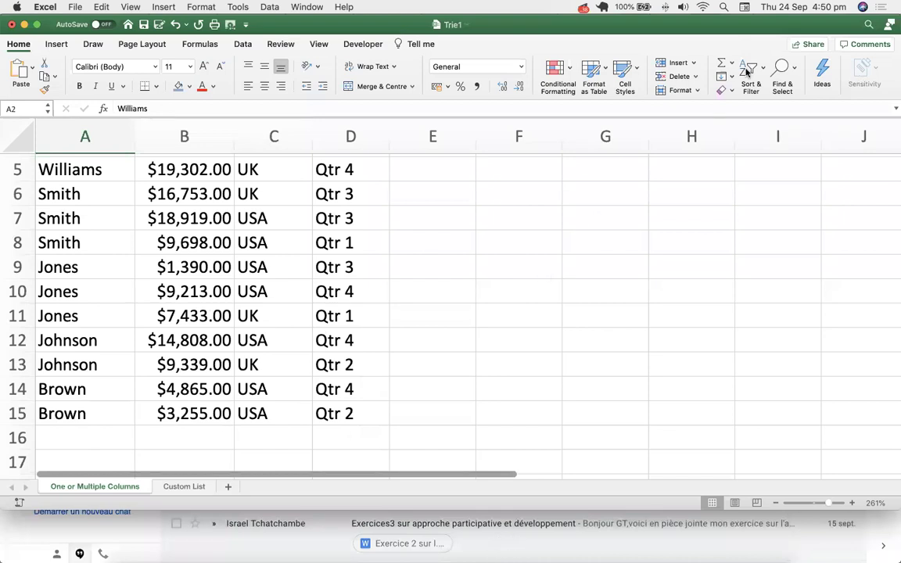
{"action": "left_click", "coordinate": [255, 311]}
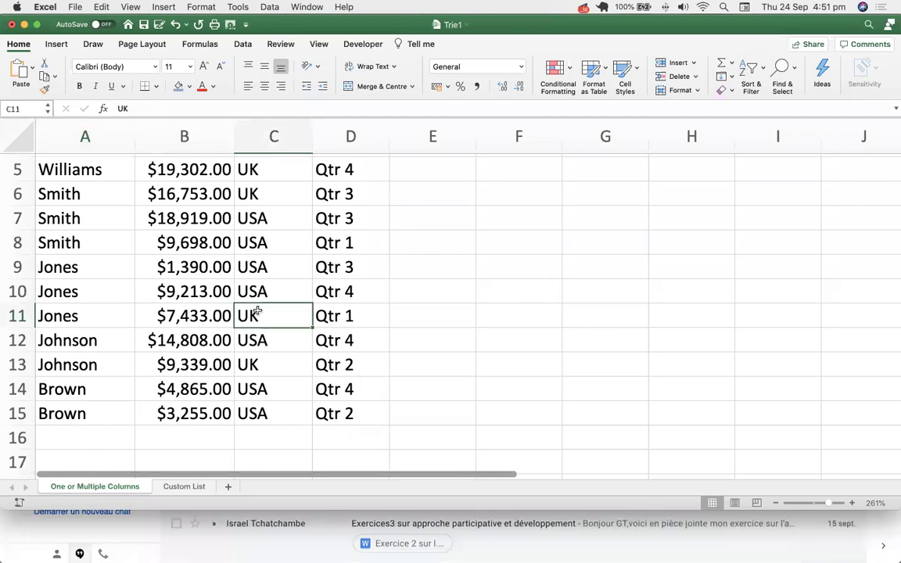
{"action": "scroll", "coordinate": [257, 309], "scroll_direction": "down", "scroll_amount": 2}
{"action": "scroll", "coordinate": [257, 310], "scroll_direction": "up", "scroll_amount": 2}
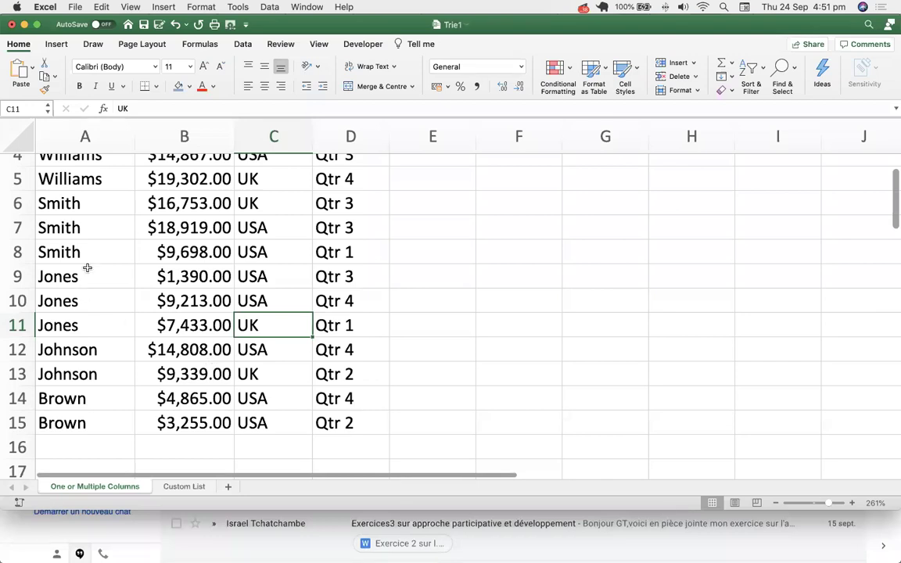
Step: Reduce the worksheet zoom to 184% so that the whole sales table fits in view
{"action": "scroll", "coordinate": [122, 280], "scroll_direction": "up", "scroll_amount": 3}
{"action": "scroll", "coordinate": [123, 281], "scroll_direction": "down", "scroll_amount": 1}
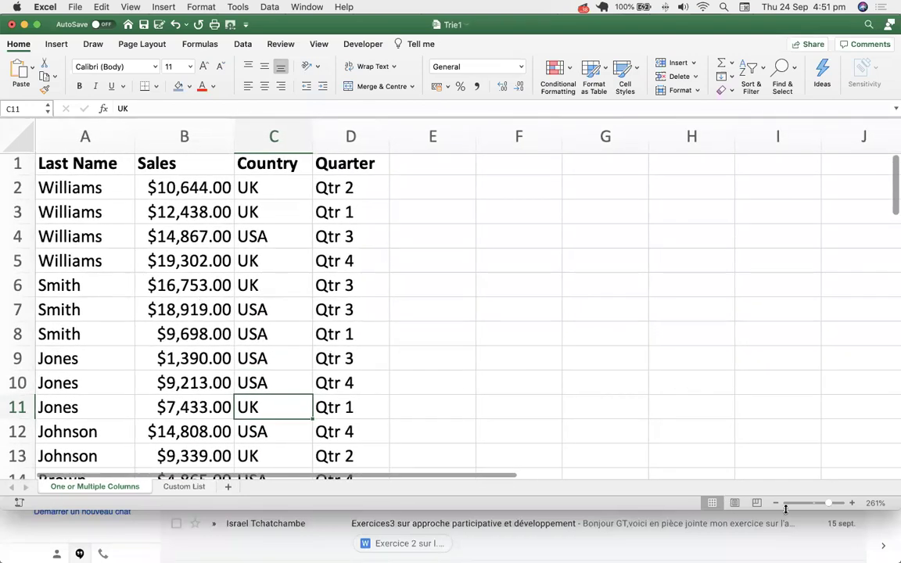
{"action": "left_click", "coordinate": [820, 504]}
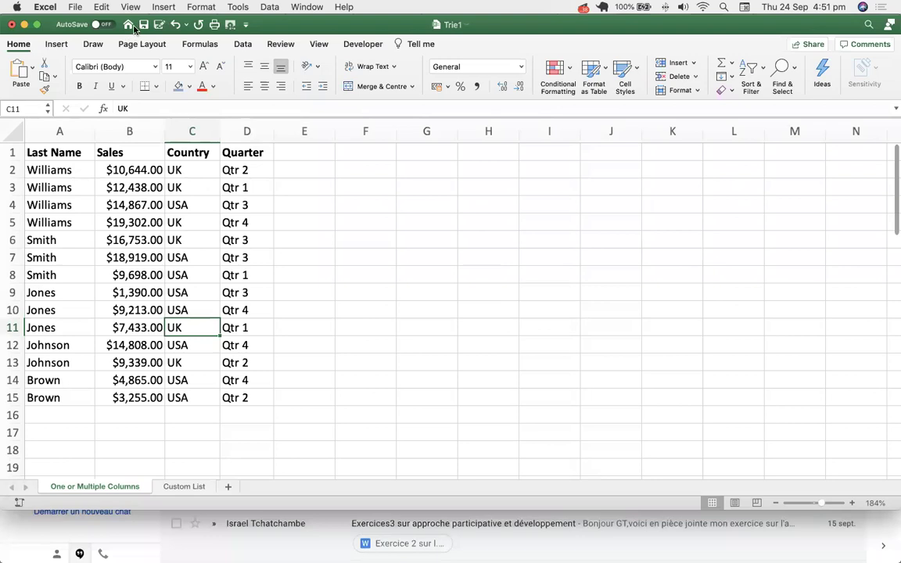
{"action": "left_click", "coordinate": [74, 7]}
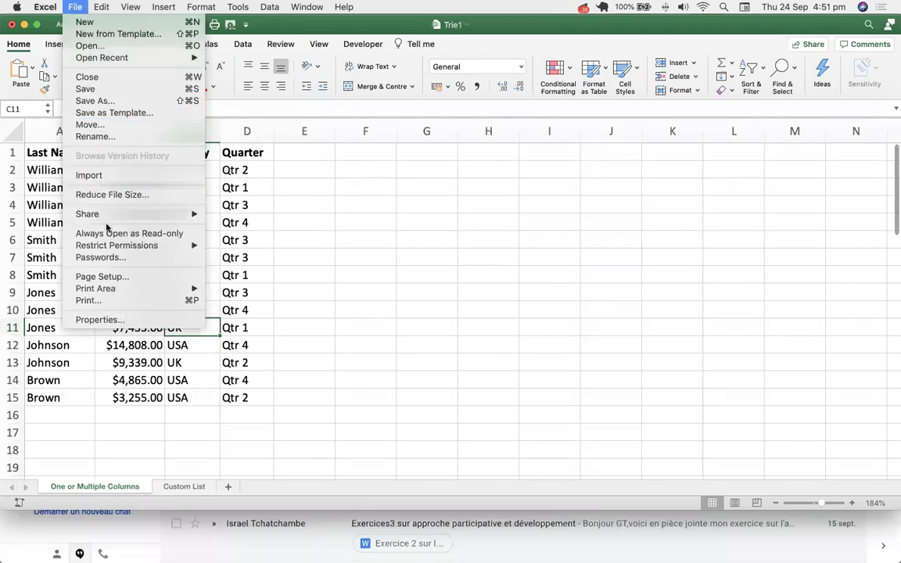
{"action": "left_click", "coordinate": [107, 100]}
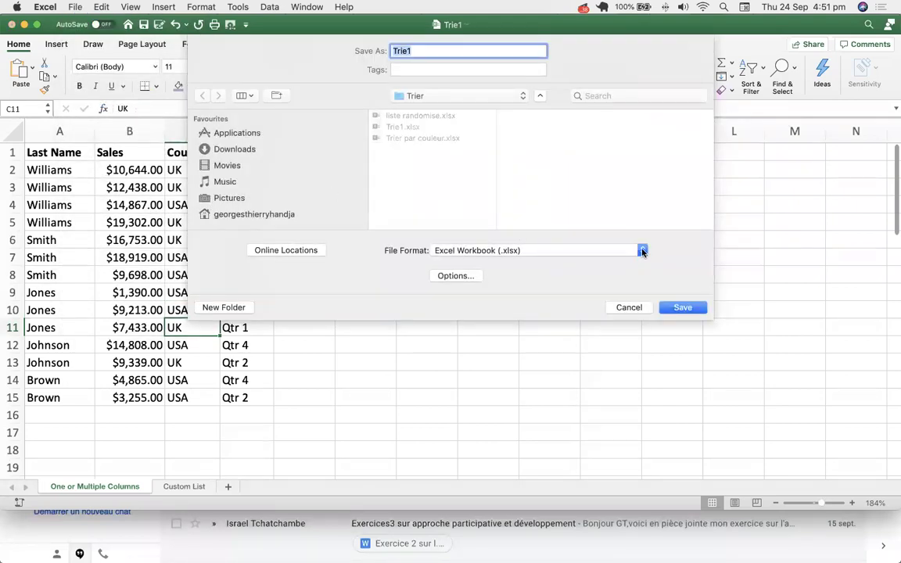
{"action": "left_click", "coordinate": [642, 251]}
{"action": "left_click", "coordinate": [608, 339]}
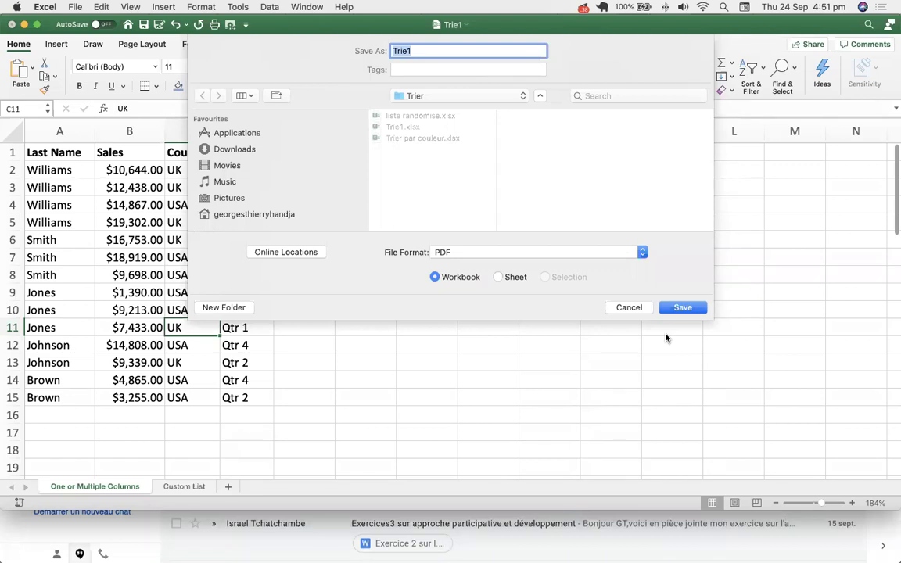
{"action": "left_click", "coordinate": [614, 309]}
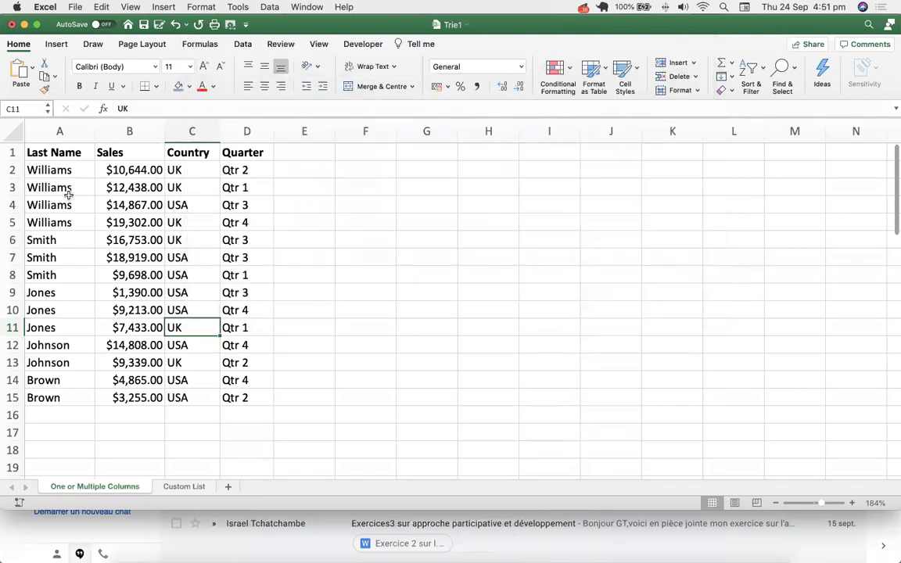
Step: Sort the sales table by Last Name from A to Z again
{"action": "left_click", "coordinate": [59, 170]}
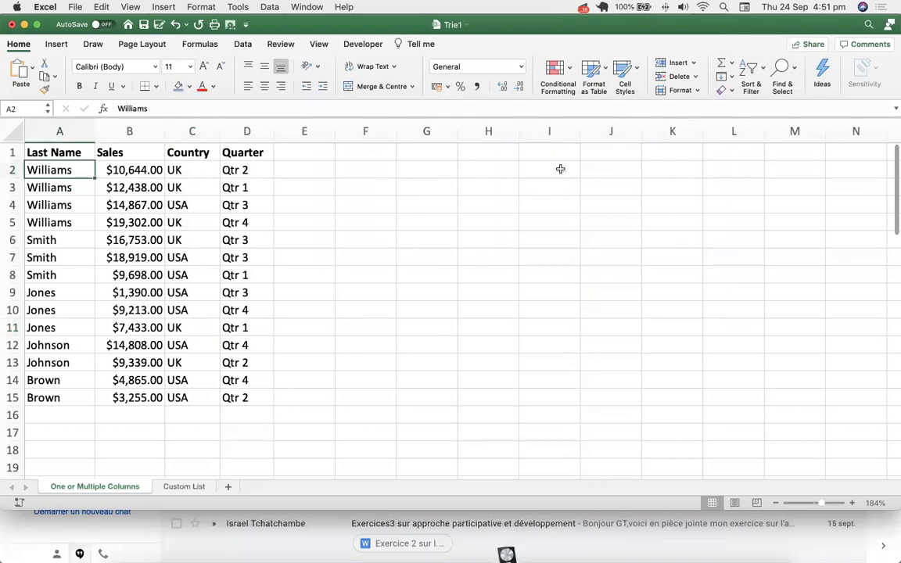
{"action": "left_click", "coordinate": [751, 75]}
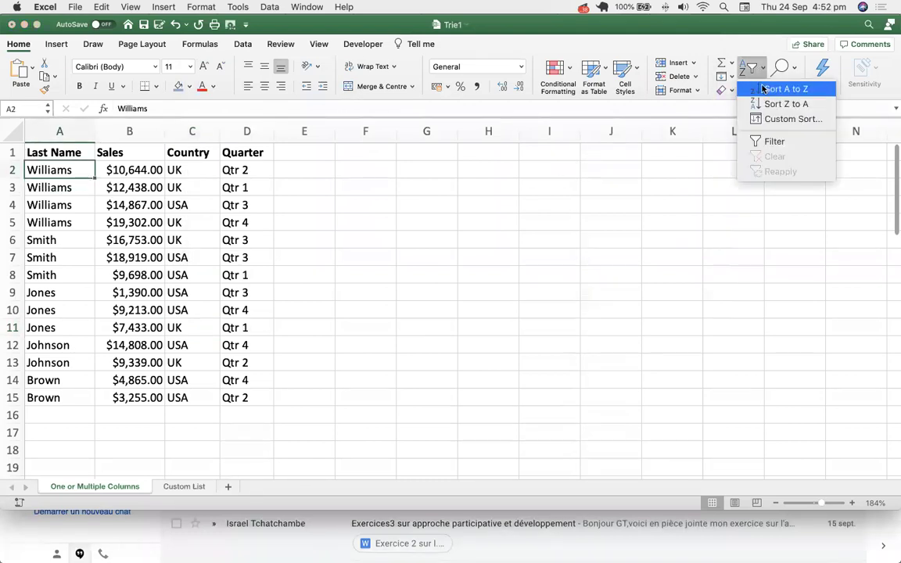
{"action": "left_click", "coordinate": [757, 89]}
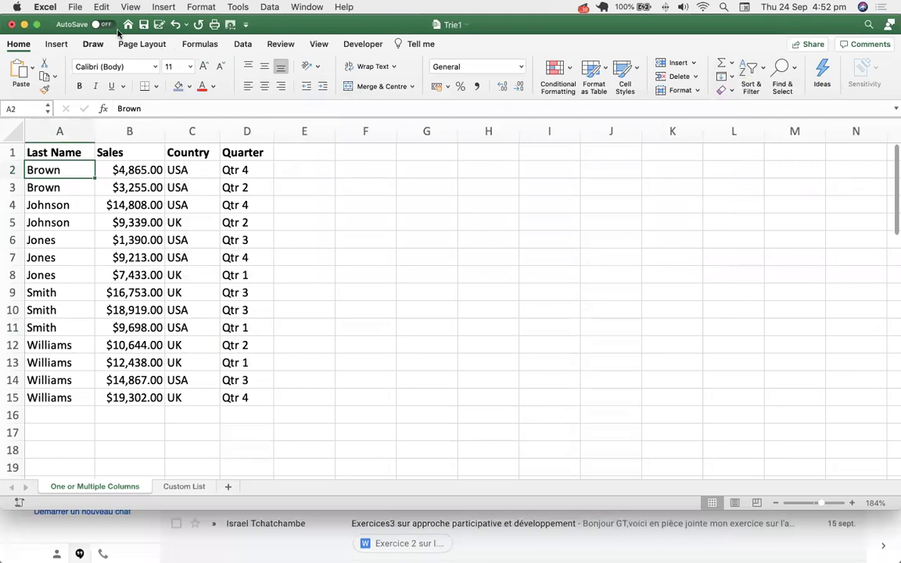
{"action": "left_click", "coordinate": [77, 9]}
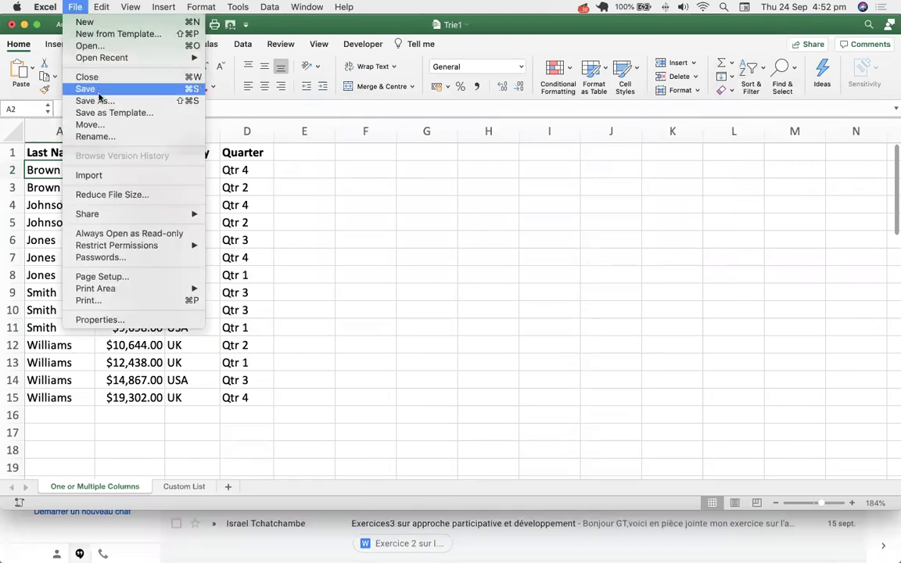
{"action": "left_click", "coordinate": [100, 100]}
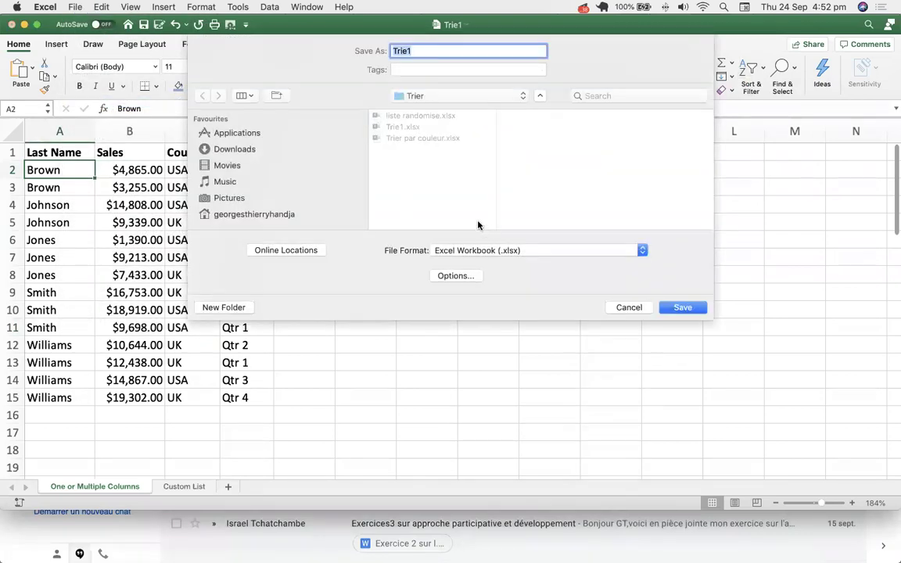
{"action": "left_click", "coordinate": [641, 250]}
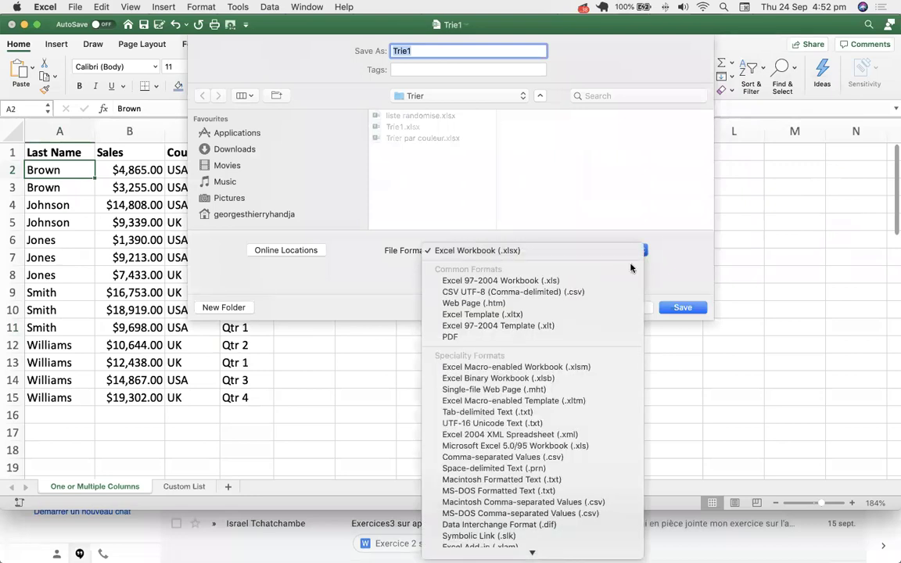
{"action": "left_click", "coordinate": [568, 340]}
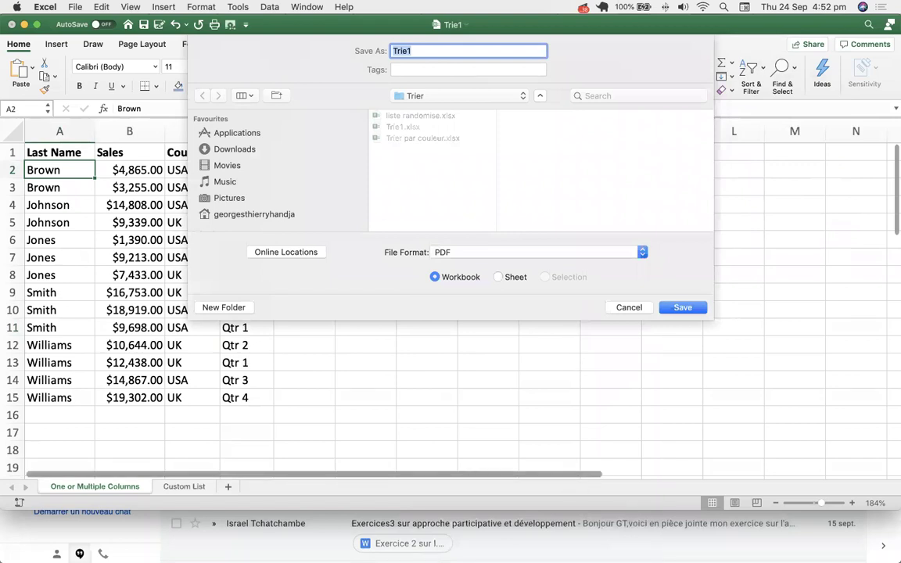
{"action": "left_click", "coordinate": [240, 539]}
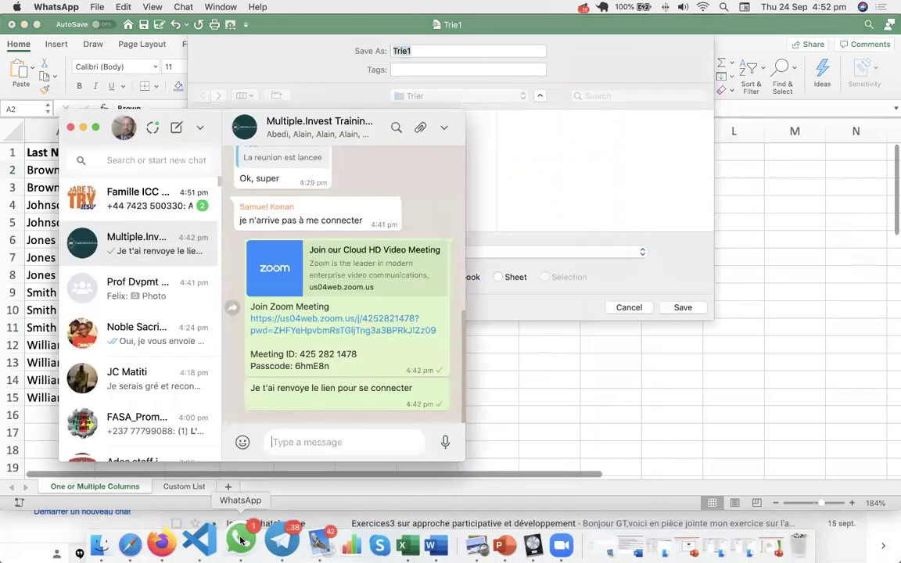
{"action": "left_click", "coordinate": [83, 127]}
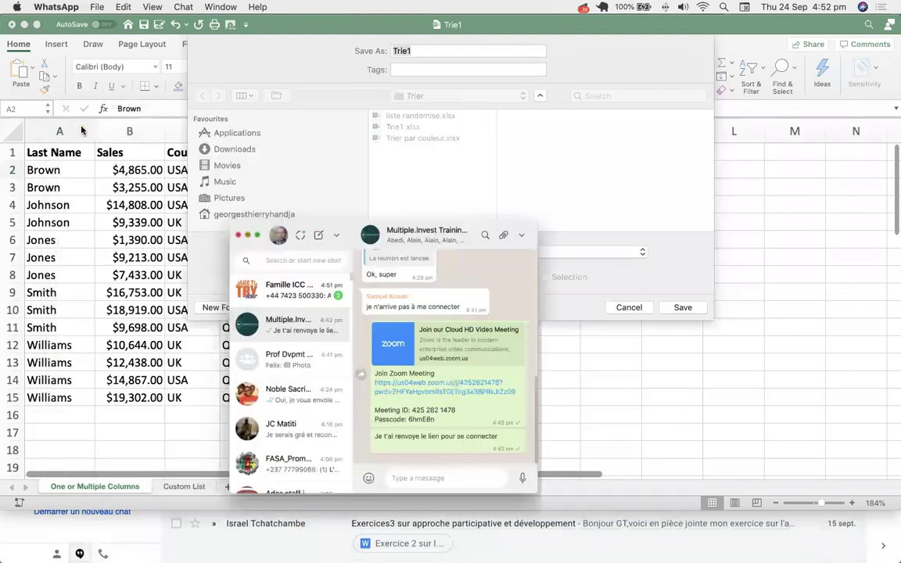
{"action": "left_click", "coordinate": [624, 309]}
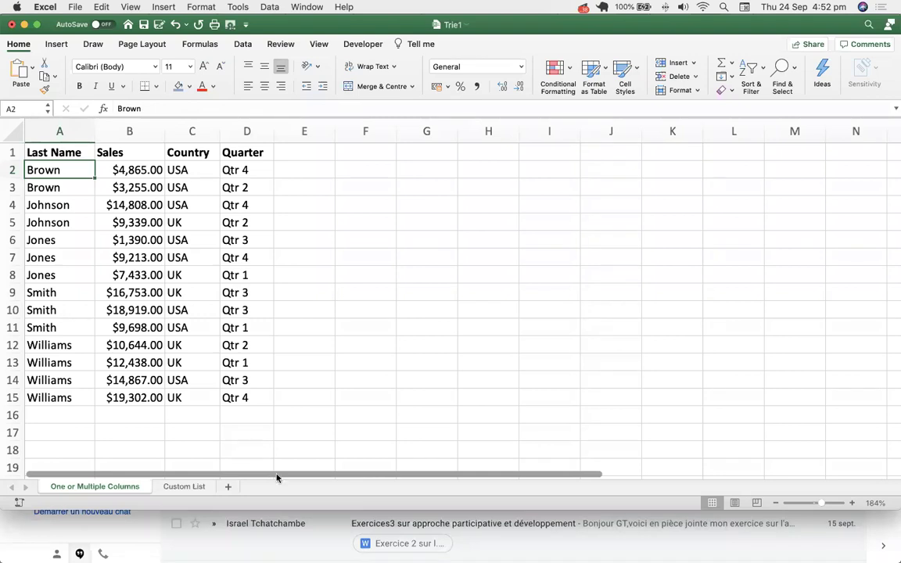
Step: Switch to Firefox and open the Trier folder inside Exercice pratique1 in Google Drive
{"action": "mouse_move", "coordinate": [117, 557]}
{"action": "left_click", "coordinate": [114, 546]}
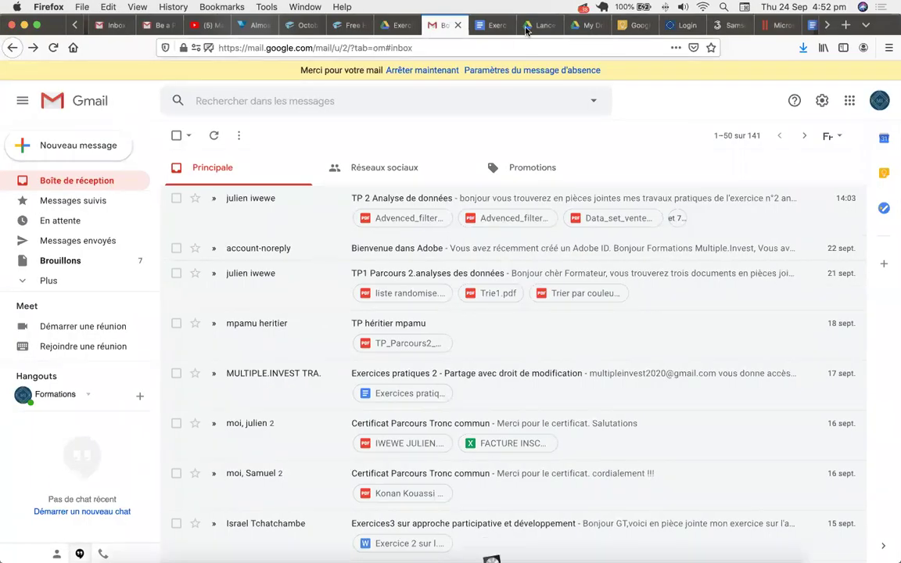
{"action": "left_click", "coordinate": [399, 25]}
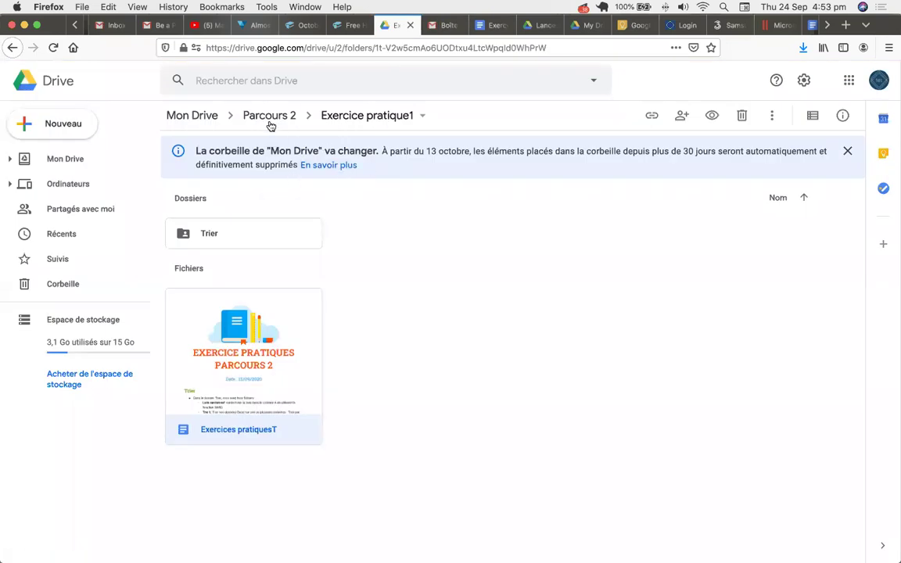
{"action": "double_click", "coordinate": [198, 236]}
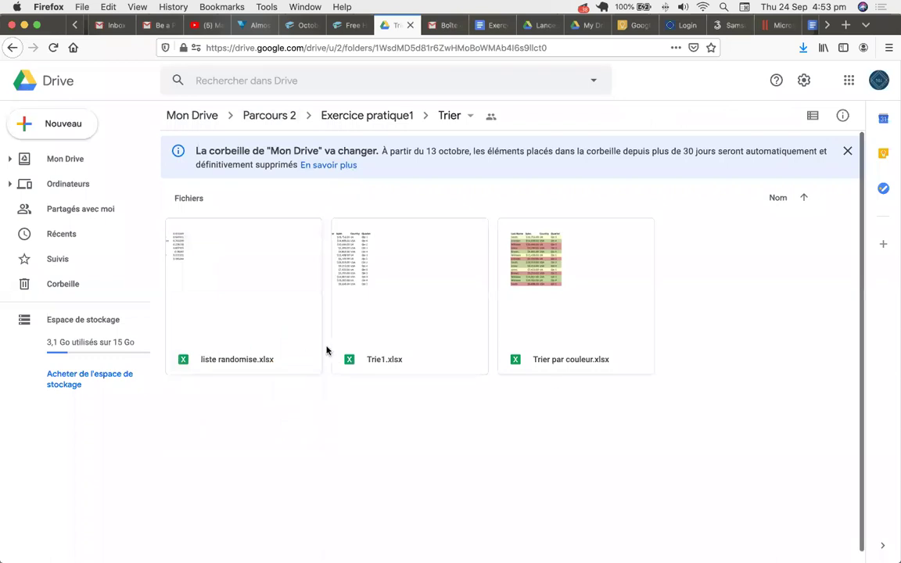
Step: Preview the folder's workbooks: Trie1.xlsx including its Custom List sheet, liste randomise.xlsx and Trier par couleur.xlsx
{"action": "double_click", "coordinate": [379, 306]}
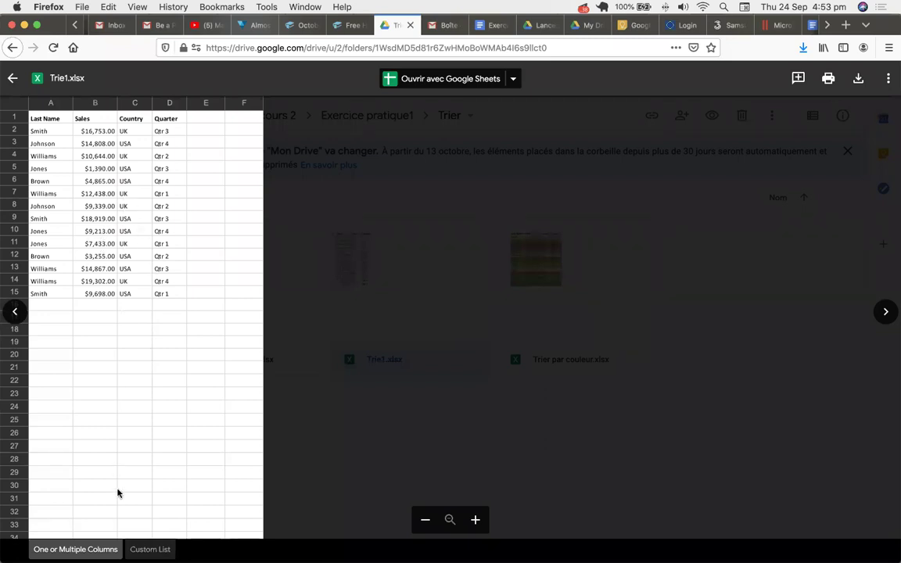
{"action": "left_click", "coordinate": [149, 549]}
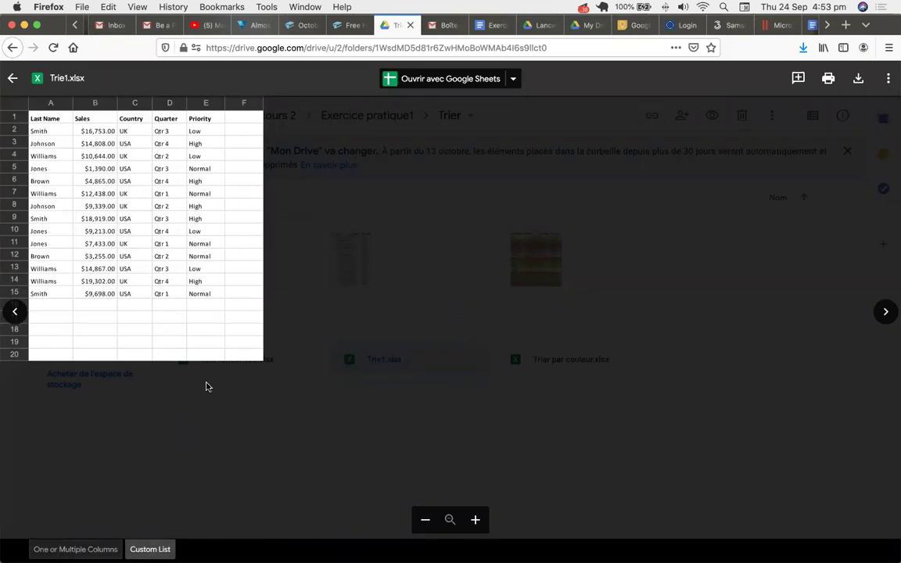
{"action": "left_click", "coordinate": [12, 80]}
{"action": "double_click", "coordinate": [222, 324]}
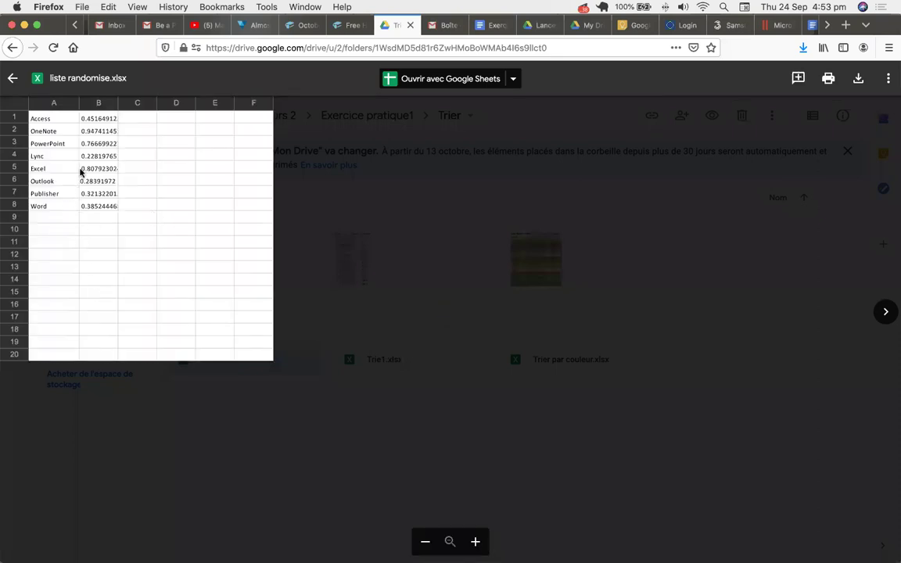
{"action": "left_click", "coordinate": [13, 79]}
{"action": "double_click", "coordinate": [528, 280]}
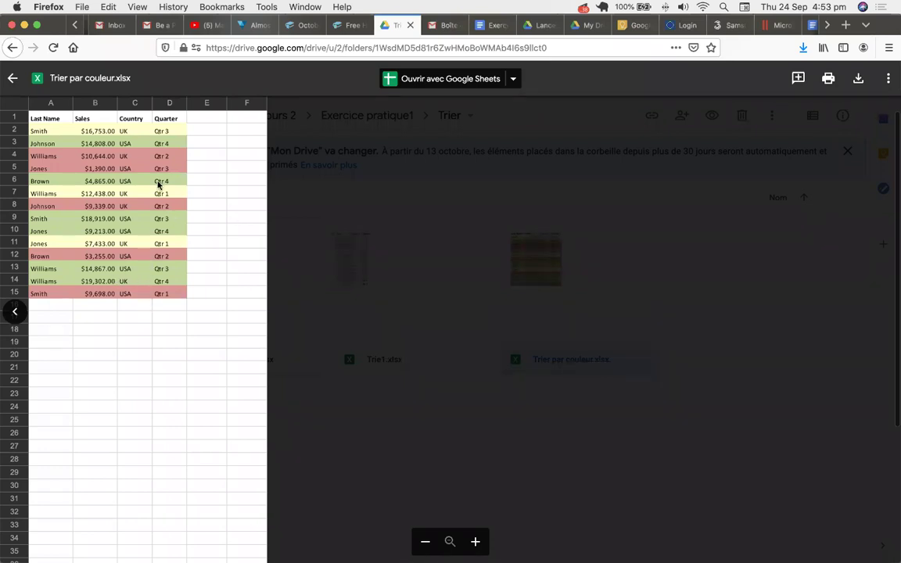
{"action": "left_click", "coordinate": [11, 78]}
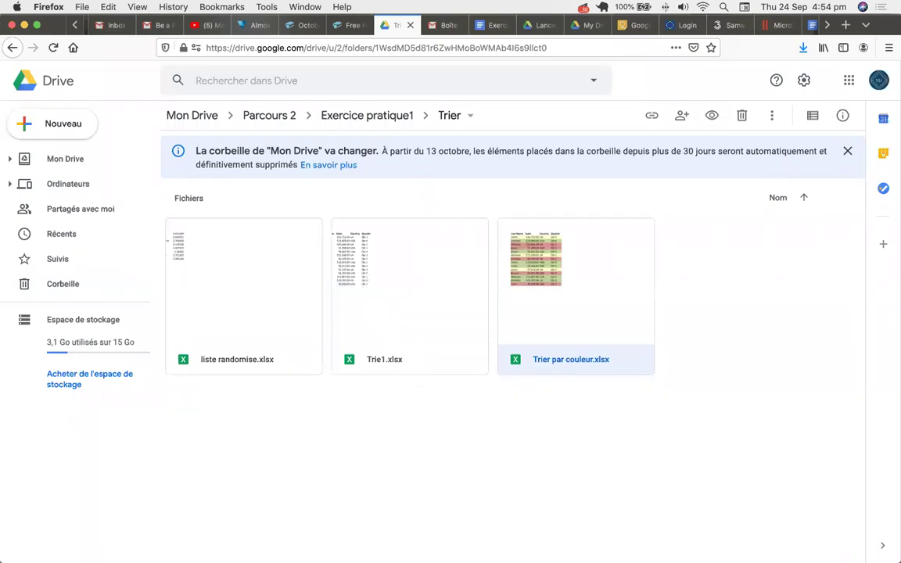
Step: Switch to Finder and open Trier par couleur.xlsx from the Trier folder in Excel
{"action": "mouse_move", "coordinate": [391, 552]}
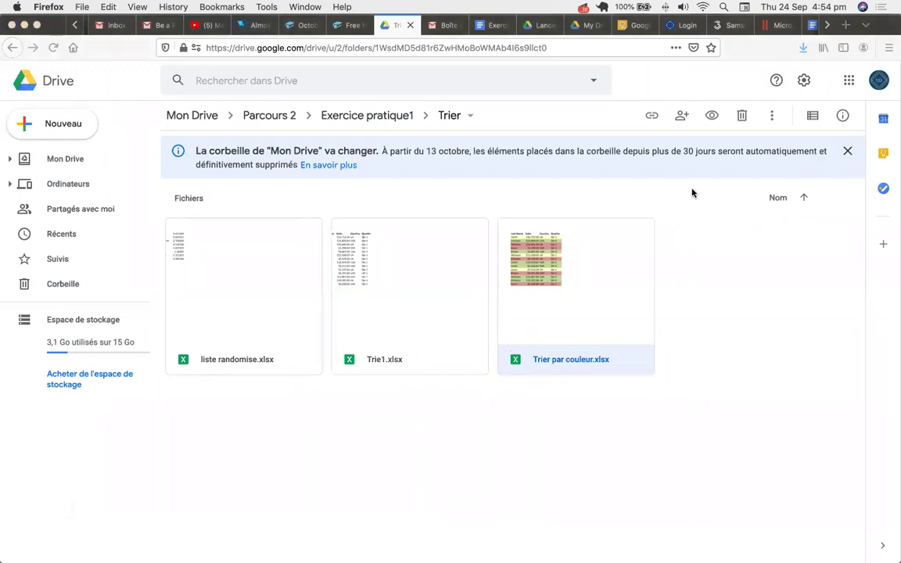
{"action": "key", "text": "super+Tab"}
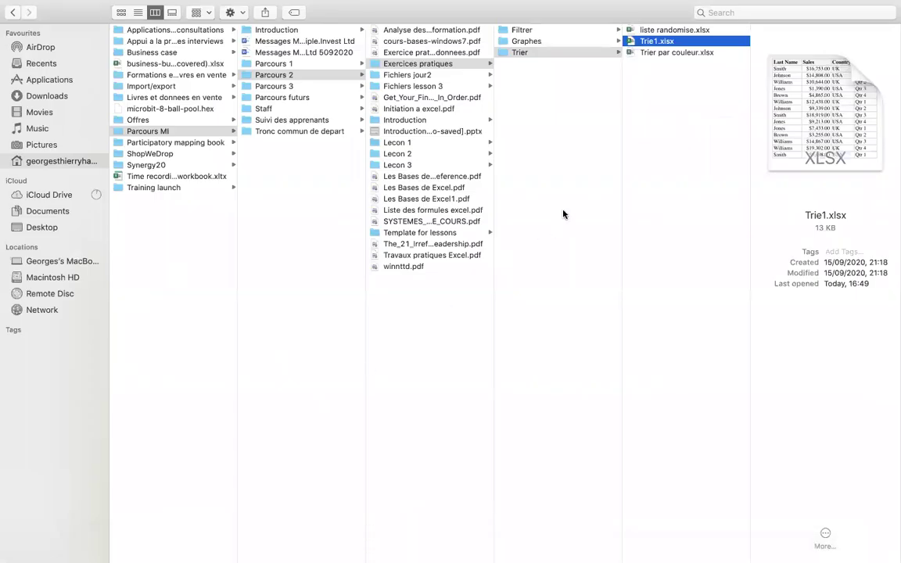
{"action": "double_click", "coordinate": [652, 53]}
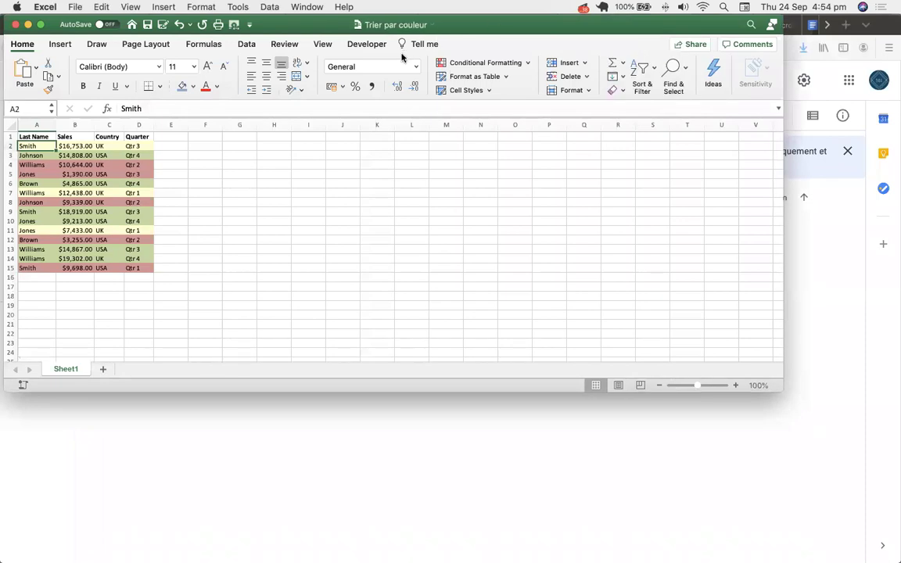
Step: Reposition the workbook window and enlarge Sheet1 to 159% to examine every coloured row of the sales table
{"action": "left_click_drag", "start_coordinate": [305, 28], "coordinate": [361, 86]}
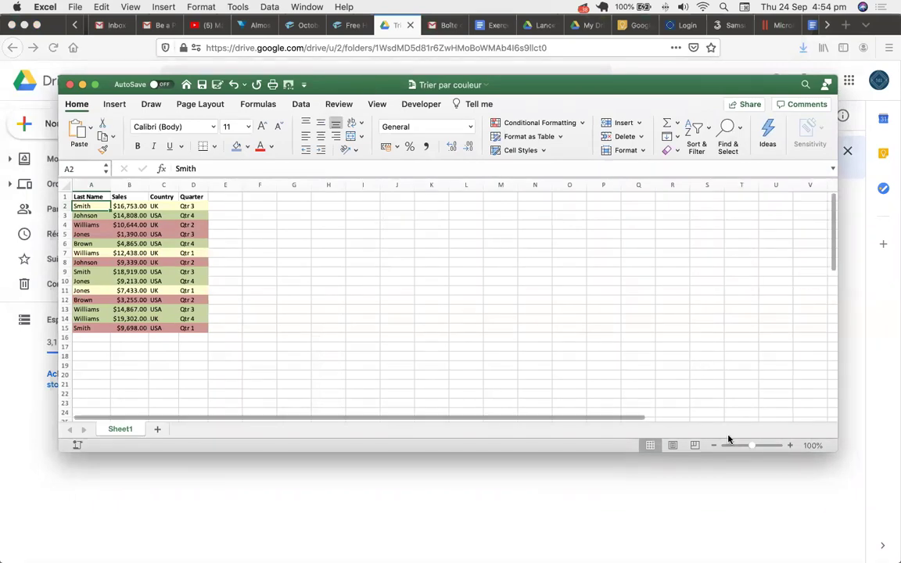
{"action": "left_click", "coordinate": [757, 448]}
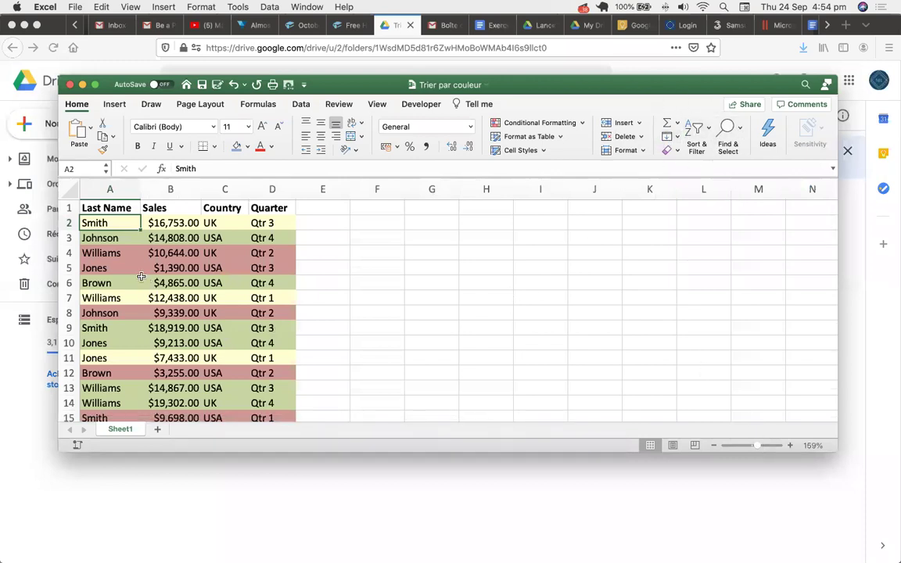
{"action": "scroll", "coordinate": [129, 372], "scroll_direction": "down", "scroll_amount": 5}
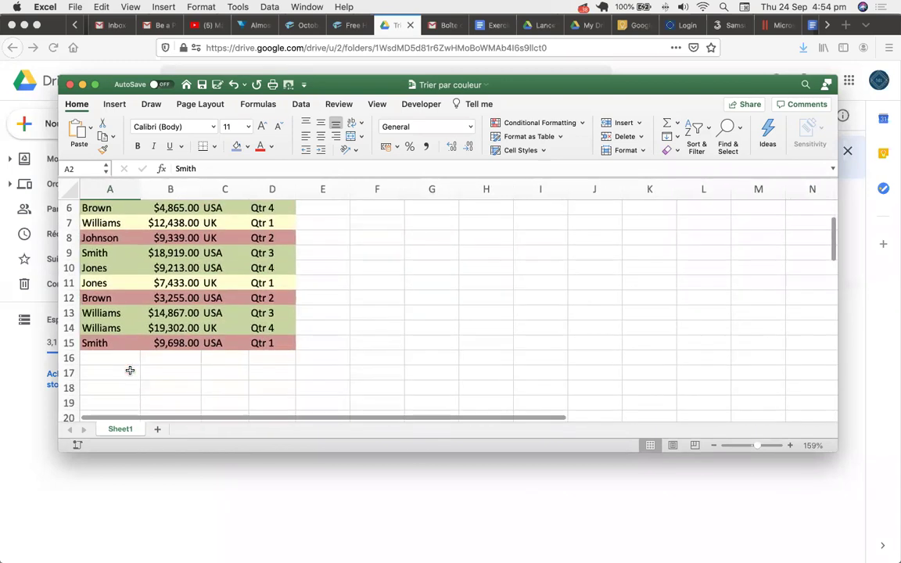
{"action": "scroll", "coordinate": [125, 317], "scroll_direction": "up", "scroll_amount": 5}
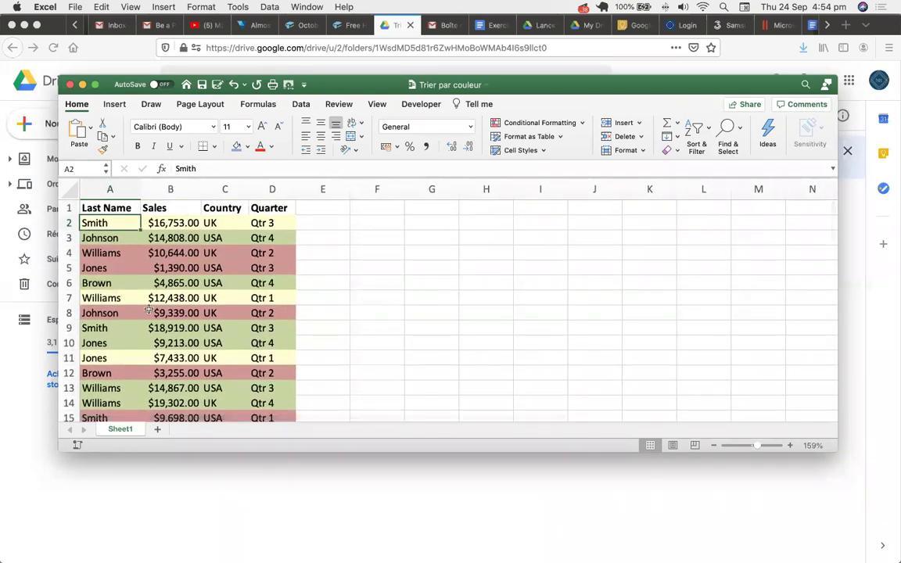
Step: Custom-sort the sales table by the Last Name column on Cell Colour, with Light Green on top
{"action": "left_click", "coordinate": [110, 238]}
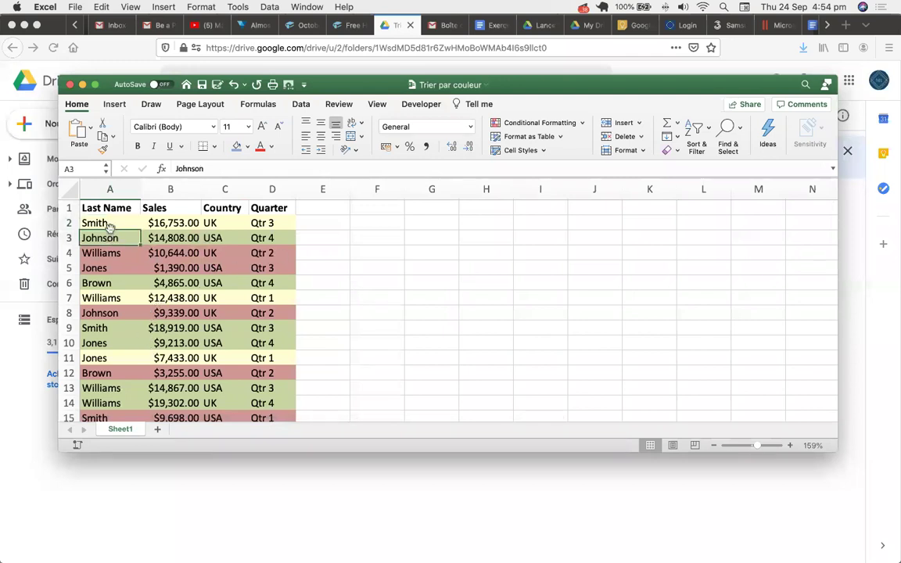
{"action": "left_click", "coordinate": [111, 223]}
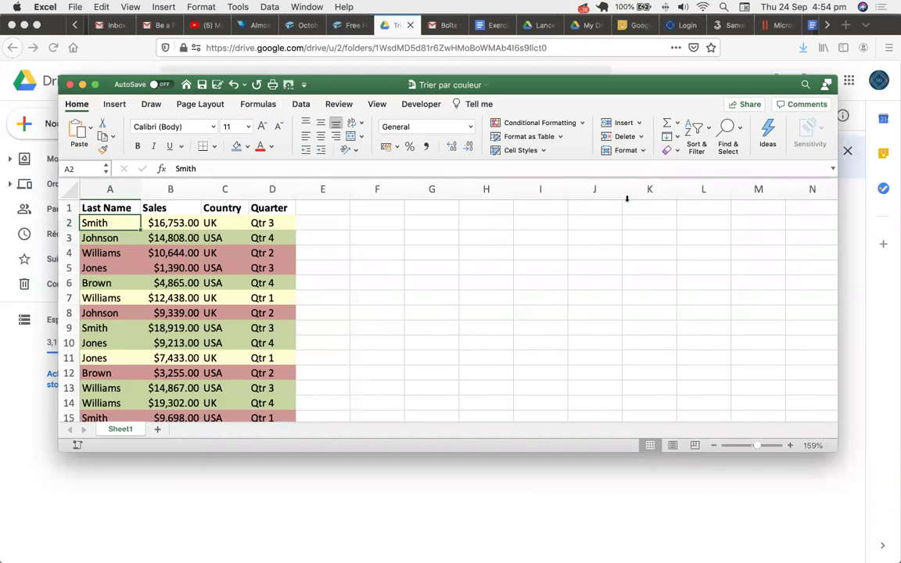
{"action": "left_click", "coordinate": [695, 131]}
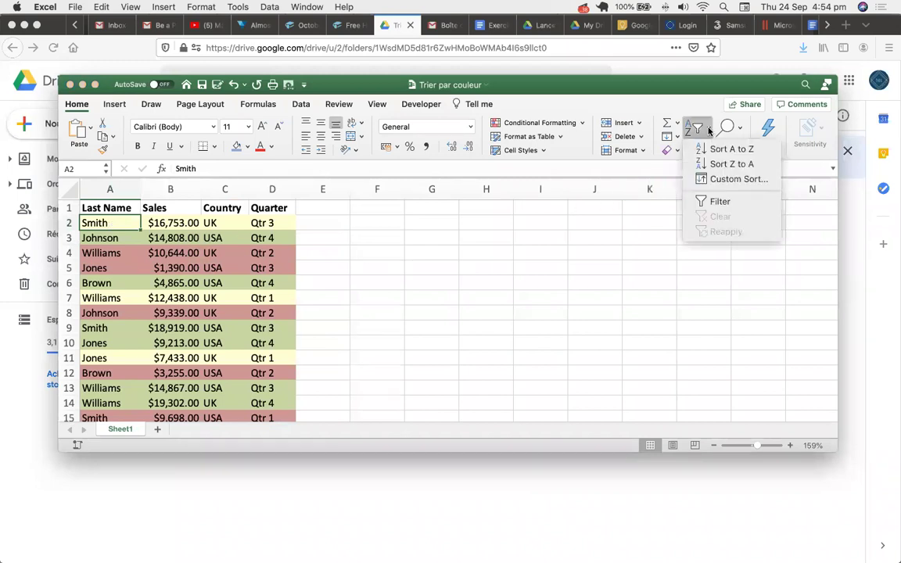
{"action": "left_click", "coordinate": [723, 180]}
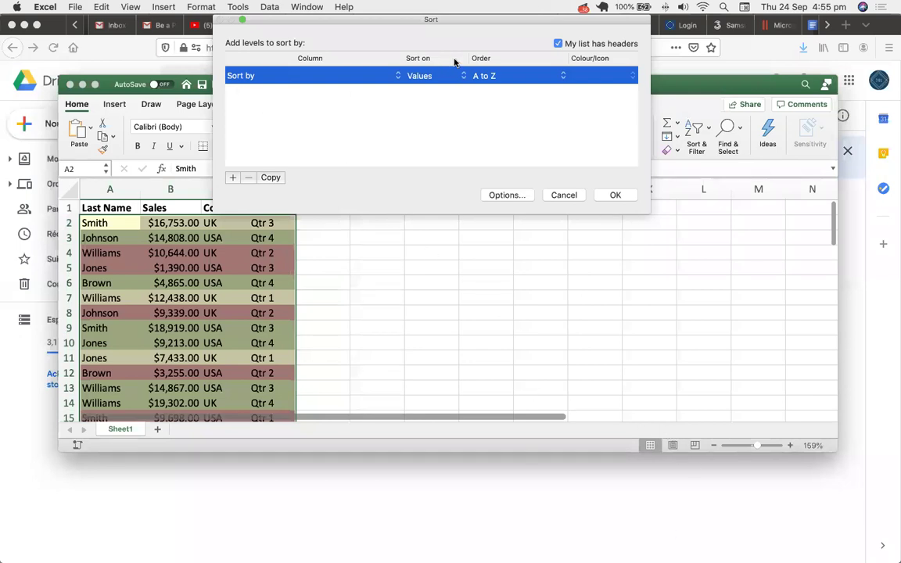
{"action": "left_click", "coordinate": [397, 75]}
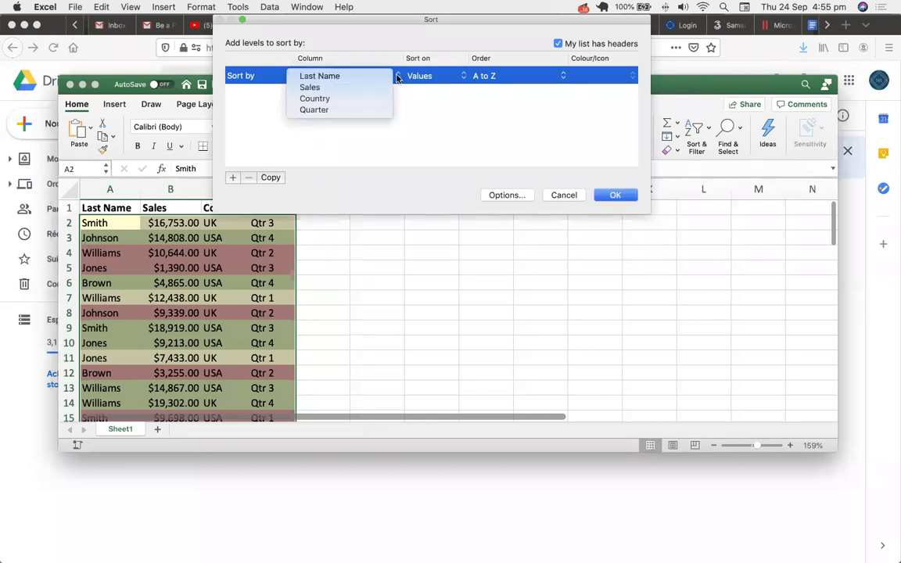
{"action": "left_click", "coordinate": [349, 80]}
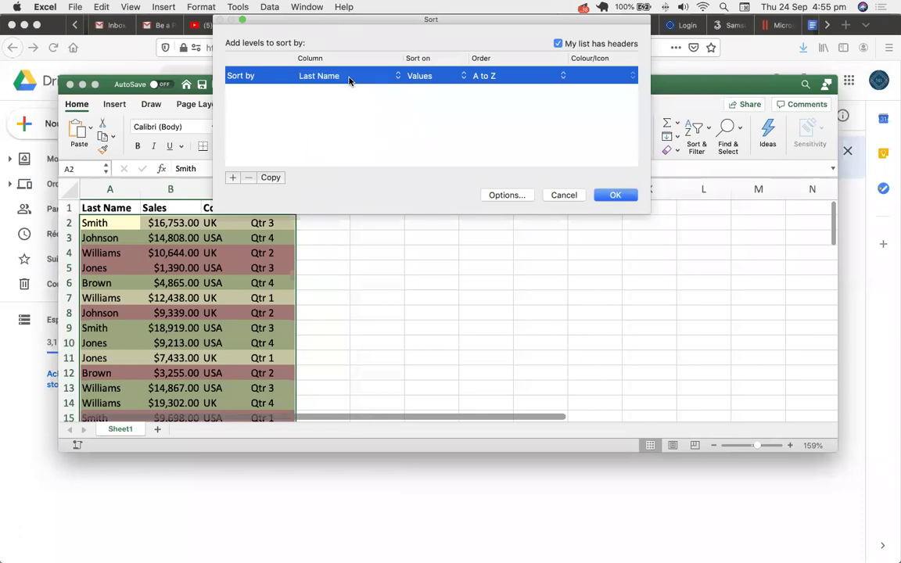
{"action": "left_click", "coordinate": [463, 77]}
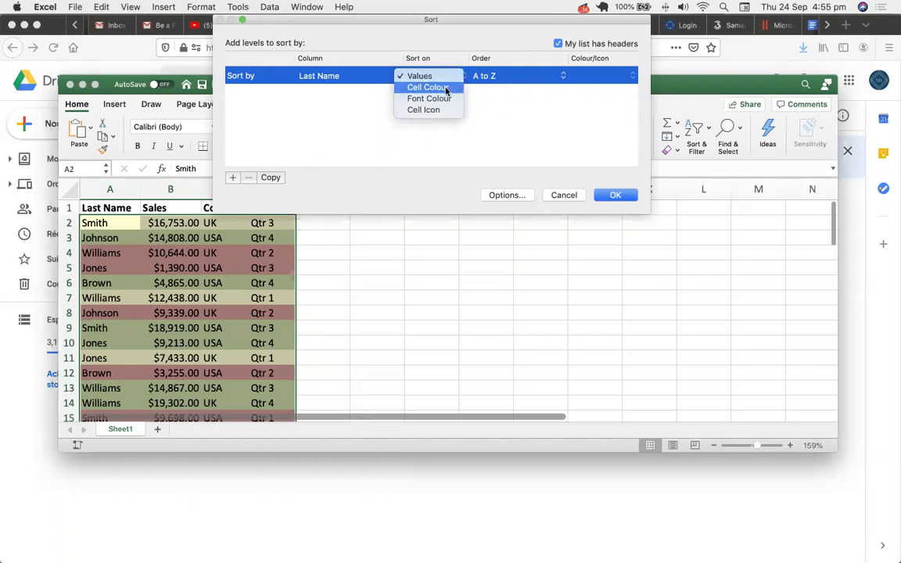
{"action": "left_click", "coordinate": [443, 87]}
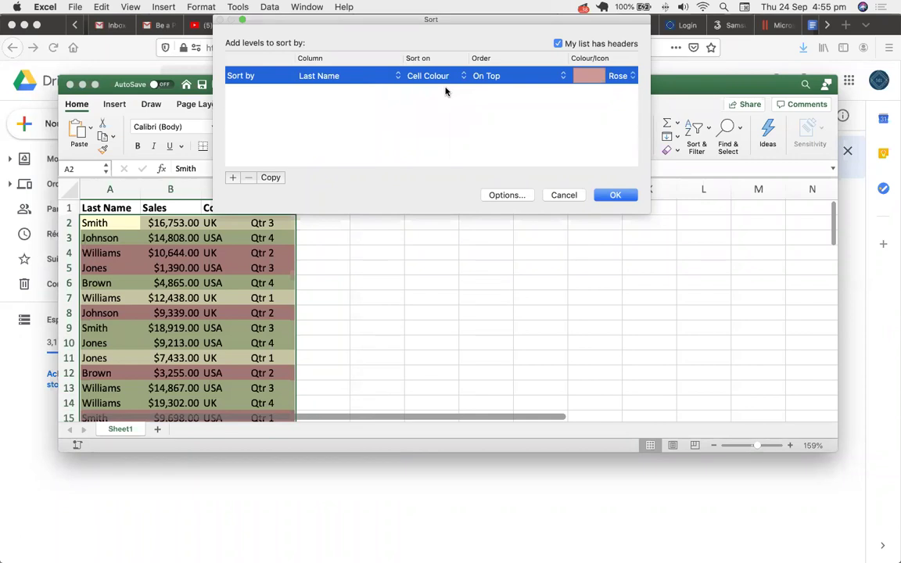
{"action": "left_click", "coordinate": [597, 77]}
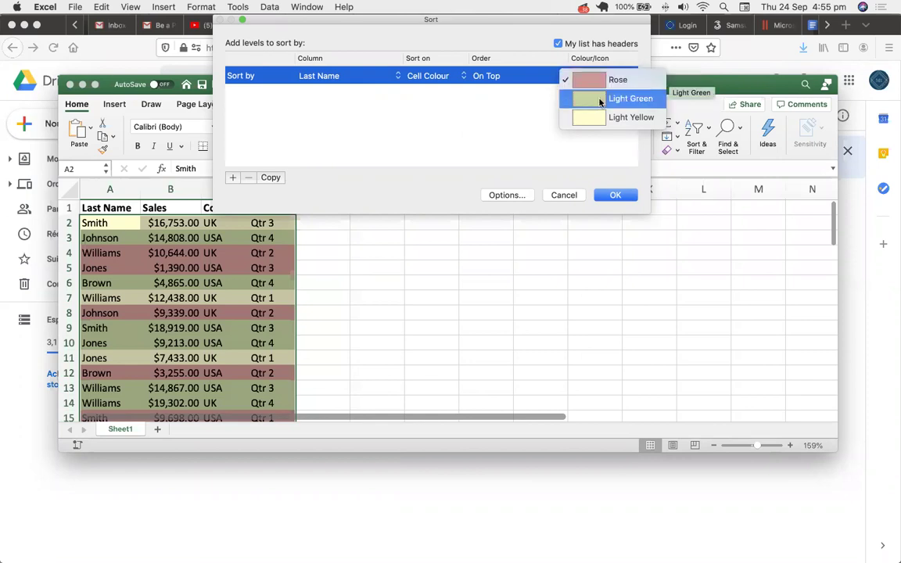
{"action": "left_click", "coordinate": [610, 98]}
{"action": "left_click", "coordinate": [614, 196]}
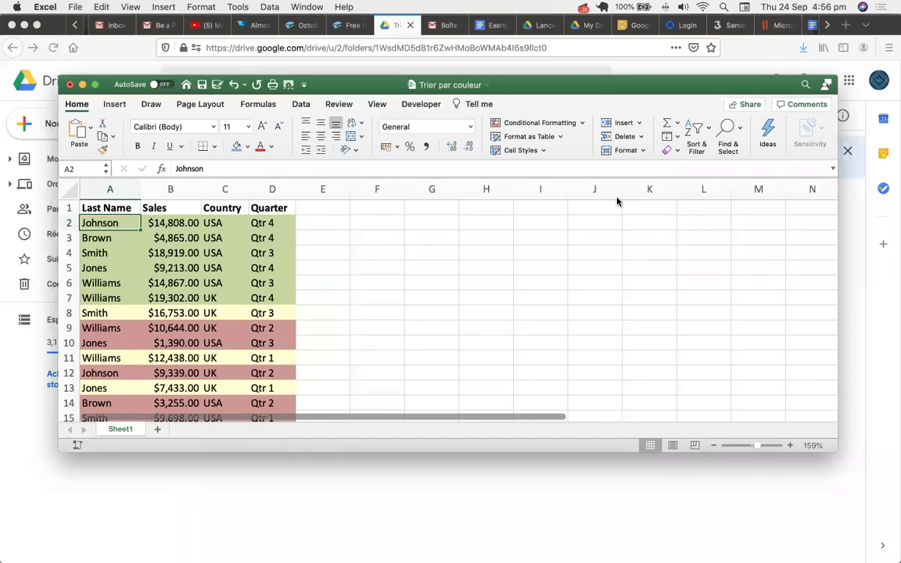
Step: Add a second level to the custom sort: Last Name by Cell Colour, with Rose on top
{"action": "left_click", "coordinate": [708, 130]}
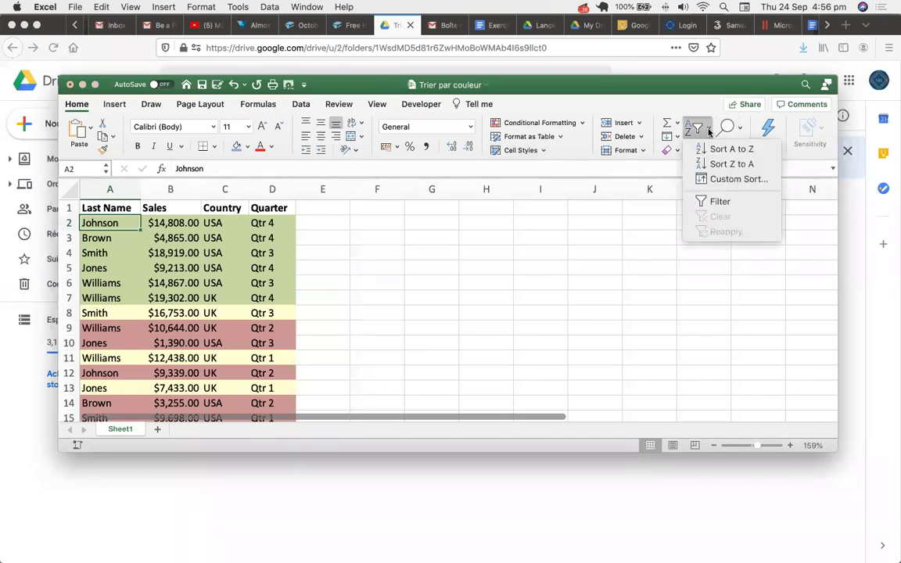
{"action": "left_click", "coordinate": [727, 181]}
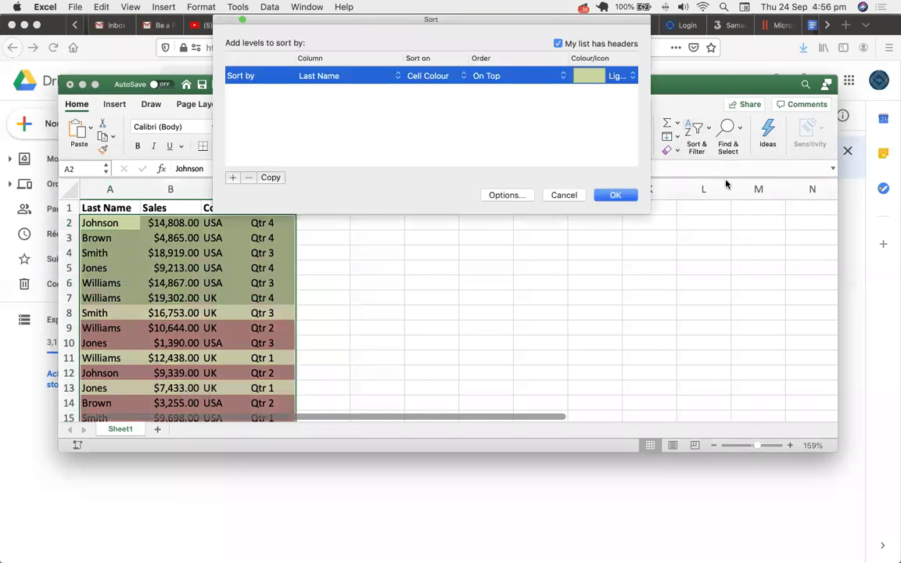
{"action": "left_click_drag", "start_coordinate": [393, 22], "coordinate": [557, 51]}
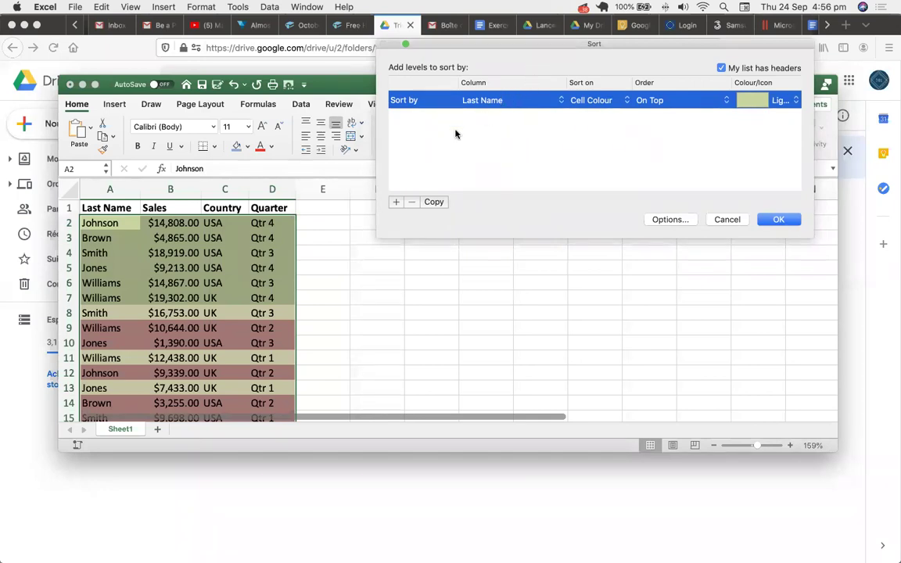
{"action": "left_click", "coordinate": [396, 202]}
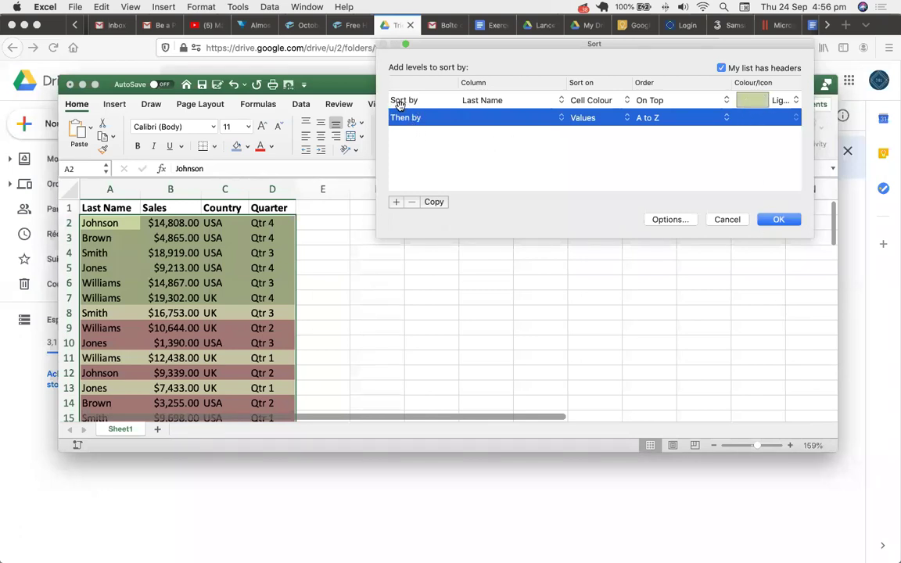
{"action": "left_click", "coordinate": [489, 119]}
{"action": "left_click", "coordinate": [491, 119]}
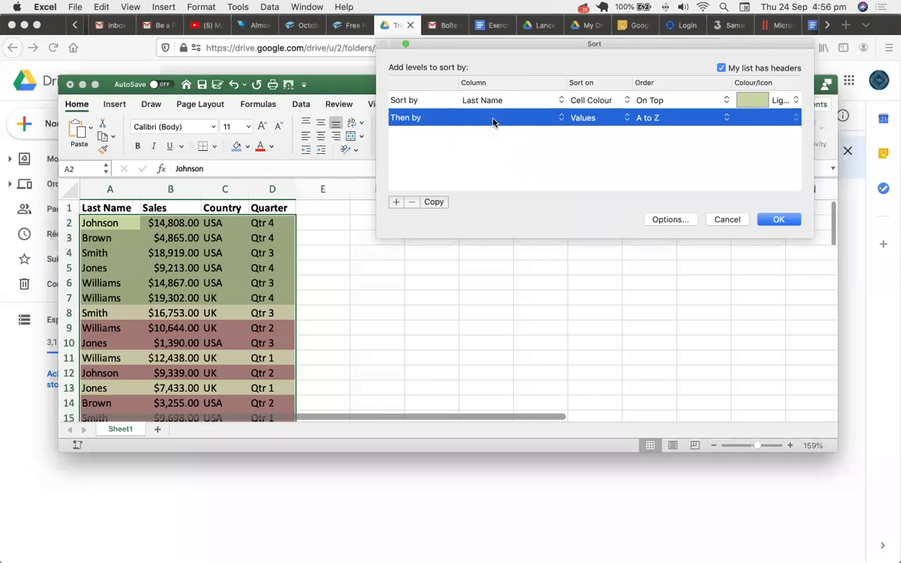
{"action": "left_click", "coordinate": [583, 117]}
{"action": "left_click", "coordinate": [592, 130]}
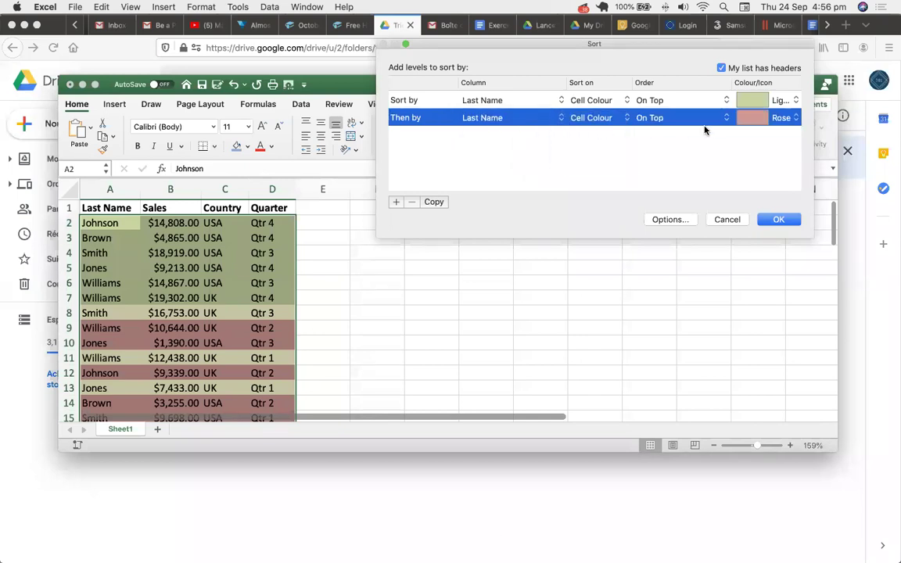
Step: Add a third sort level for Last Name by Cell Colour with Light Yellow on top, and apply the sort
{"action": "left_click", "coordinate": [395, 201]}
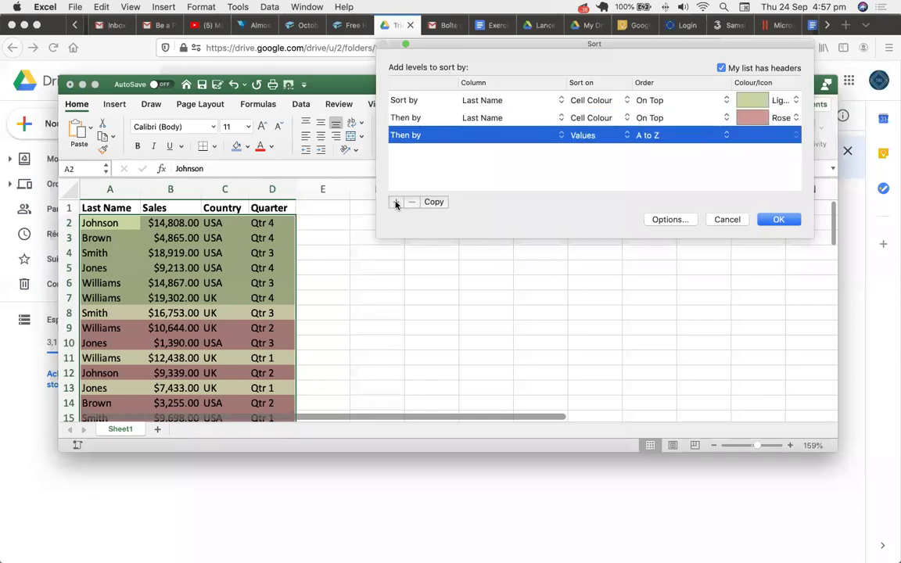
{"action": "left_click", "coordinate": [480, 135]}
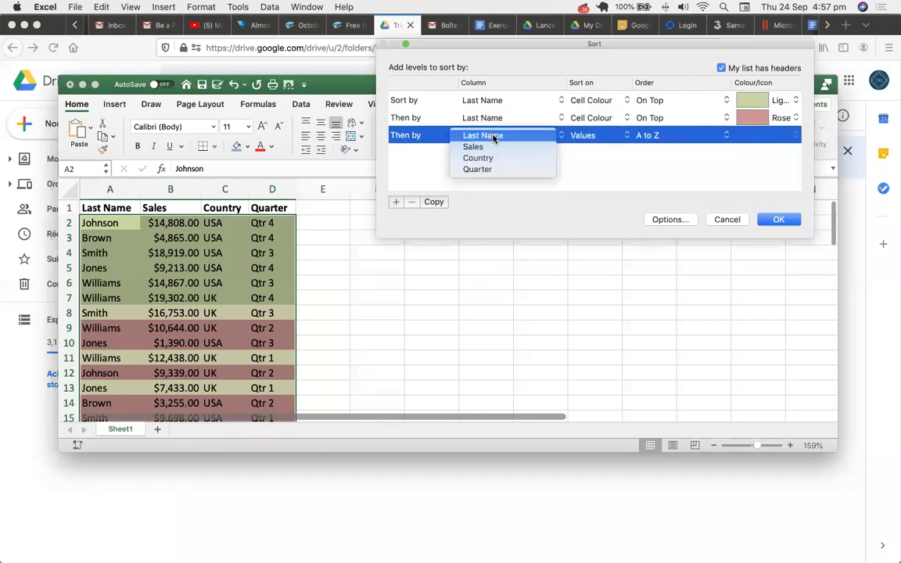
{"action": "left_click", "coordinate": [493, 137]}
{"action": "left_click", "coordinate": [579, 136]}
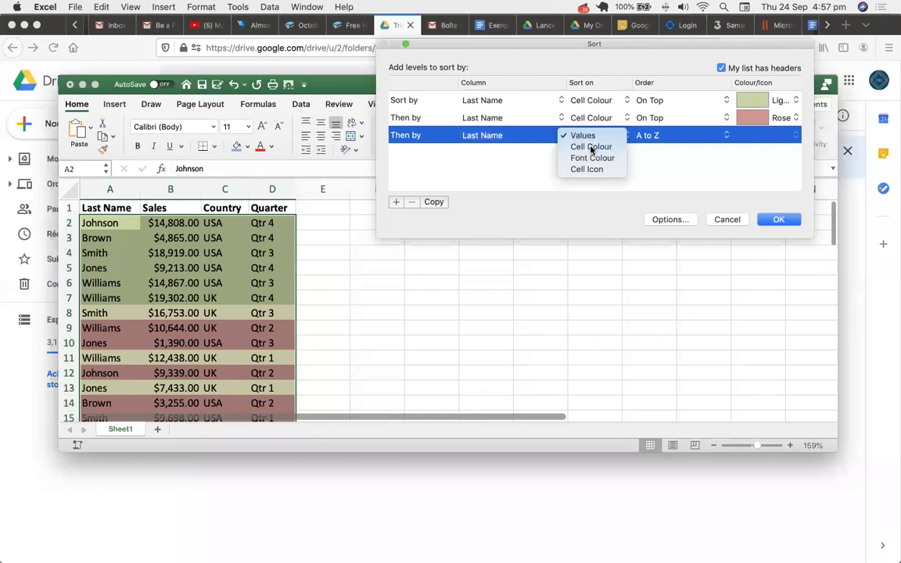
{"action": "left_click", "coordinate": [591, 147]}
{"action": "left_click", "coordinate": [758, 136]}
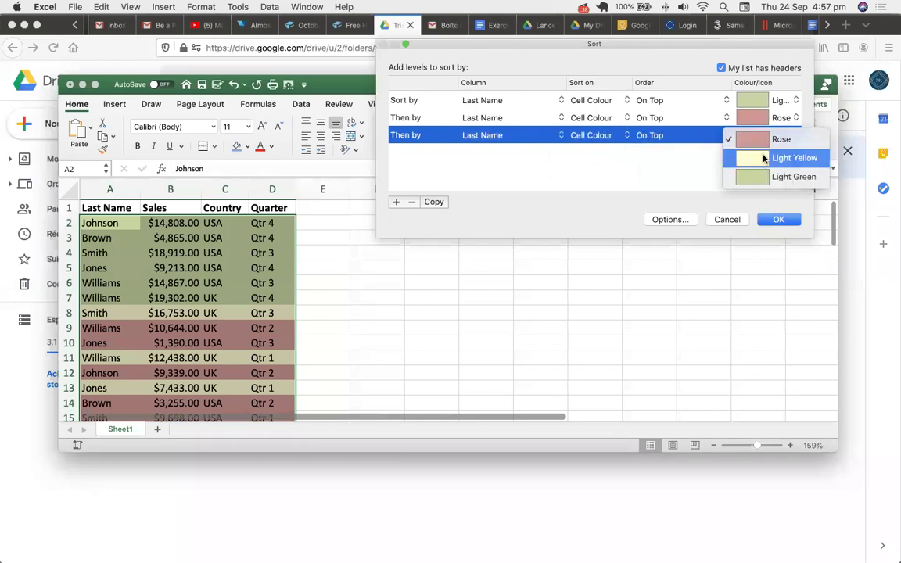
{"action": "left_click", "coordinate": [764, 159]}
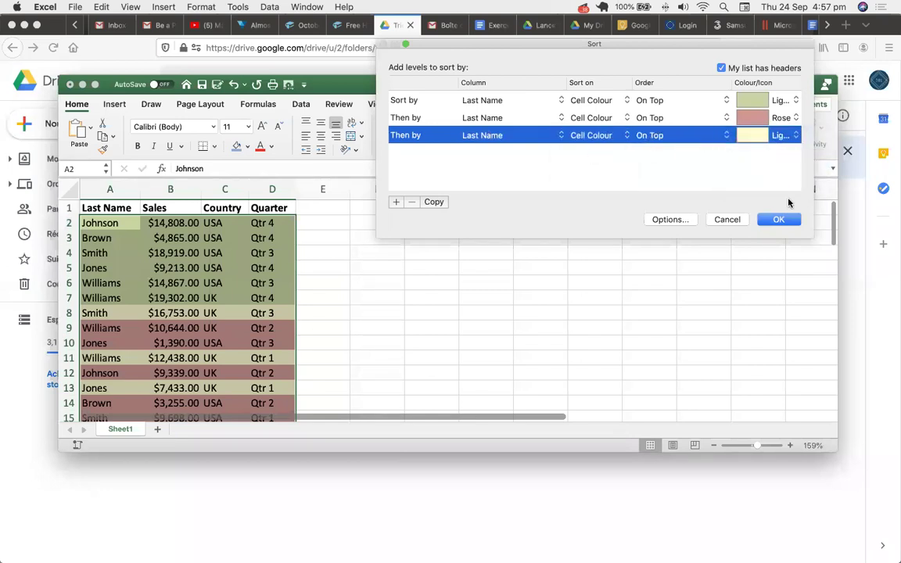
{"action": "left_click", "coordinate": [779, 219]}
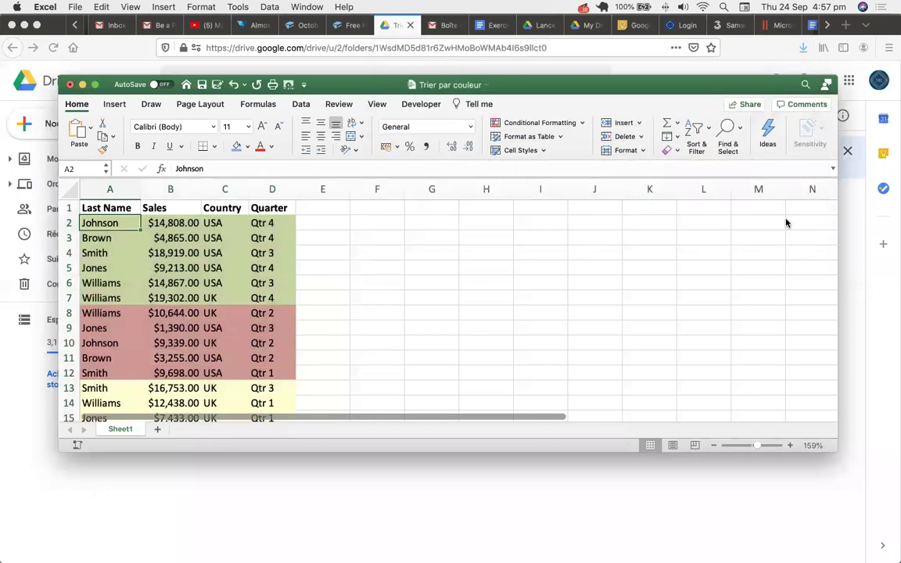
Step: Examine the sorted sales table down to its last row to check how the coloured rows are grouped
{"action": "scroll", "coordinate": [192, 325], "scroll_direction": "down", "scroll_amount": 1}
{"action": "scroll", "coordinate": [192, 324], "scroll_direction": "down", "scroll_amount": 3}
{"action": "scroll", "coordinate": [193, 324], "scroll_direction": "up", "scroll_amount": 3}
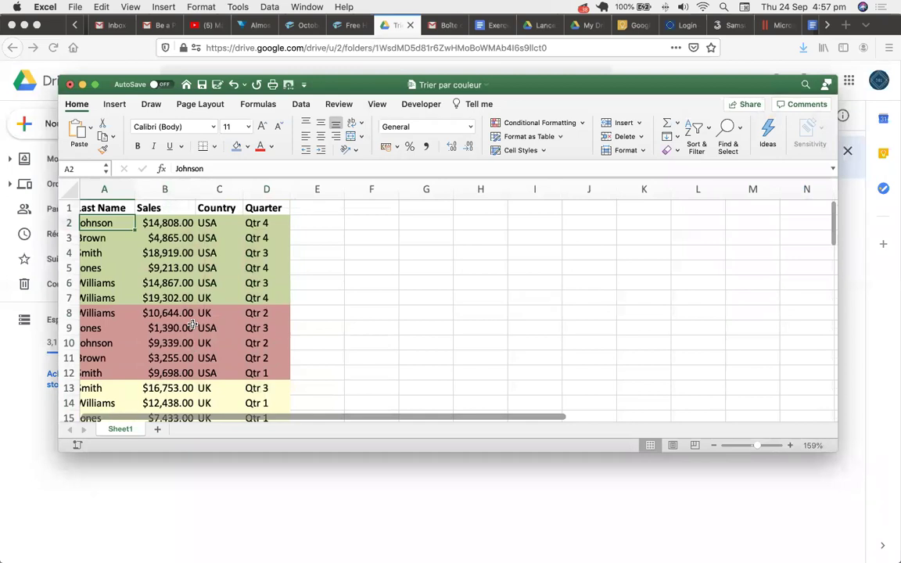
{"action": "scroll", "coordinate": [192, 326], "scroll_direction": "down", "scroll_amount": 1}
{"action": "scroll", "coordinate": [193, 326], "scroll_direction": "left", "scroll_amount": 1}
{"action": "scroll", "coordinate": [192, 326], "scroll_direction": "down", "scroll_amount": 4}
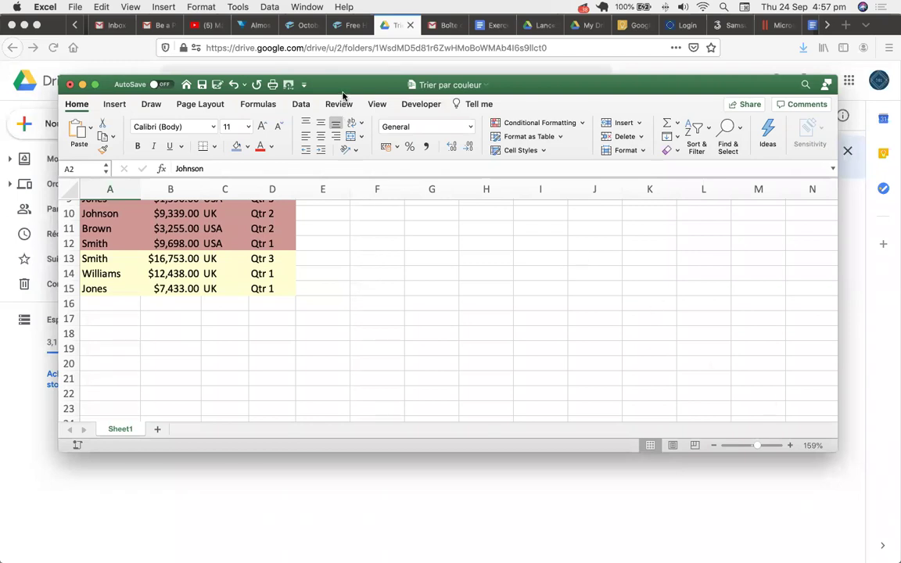
{"action": "scroll", "coordinate": [308, 319], "scroll_direction": "up", "scroll_amount": 3}
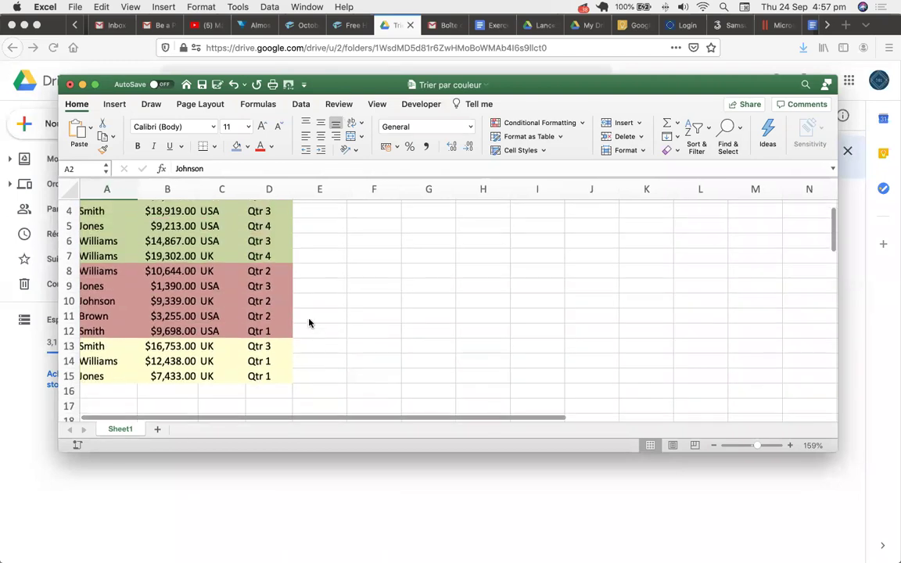
{"action": "scroll", "coordinate": [308, 322], "scroll_direction": "up", "scroll_amount": 3}
{"action": "scroll", "coordinate": [308, 322], "scroll_direction": "right", "scroll_amount": 1}
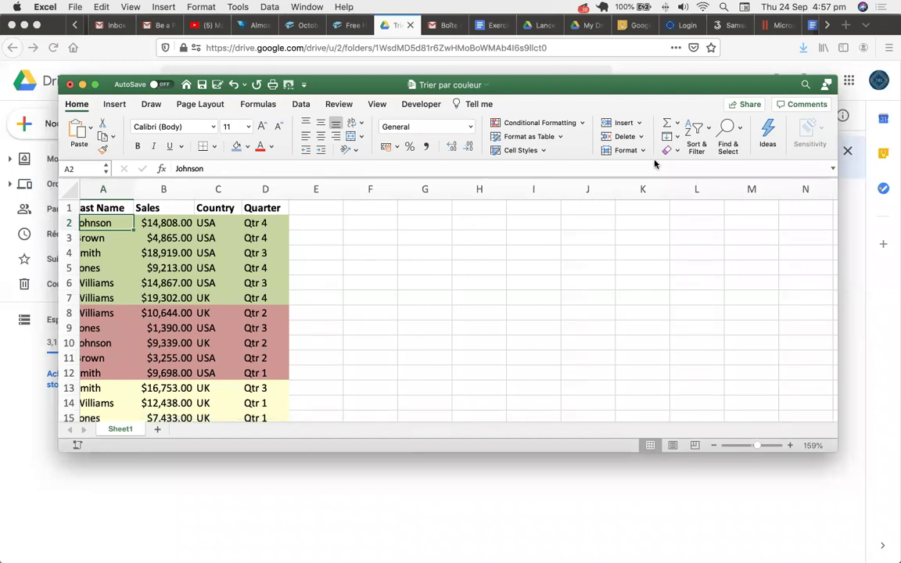
Step: Review the three colour levels in the custom sort settings and reapply them to the table
{"action": "left_click", "coordinate": [703, 133]}
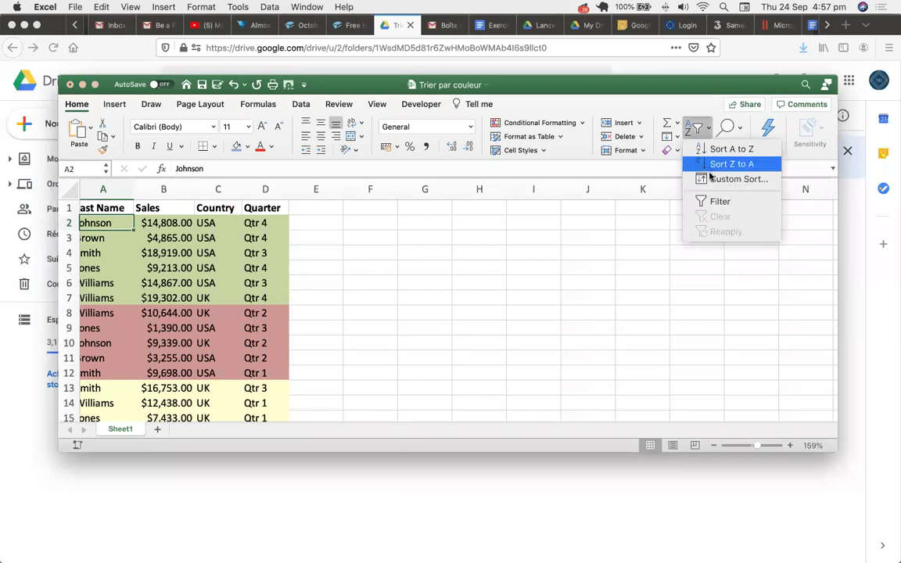
{"action": "left_click", "coordinate": [703, 178]}
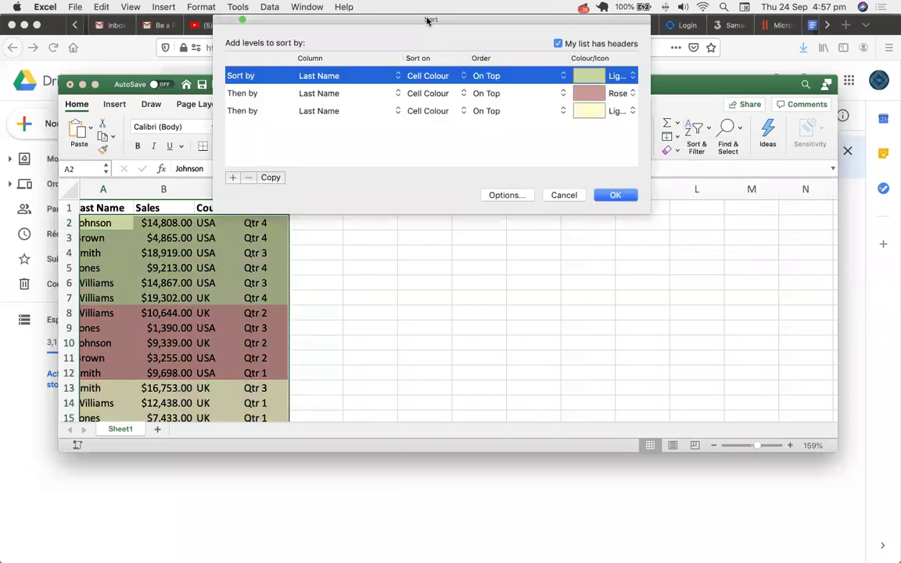
{"action": "left_click_drag", "start_coordinate": [427, 20], "coordinate": [583, 61]}
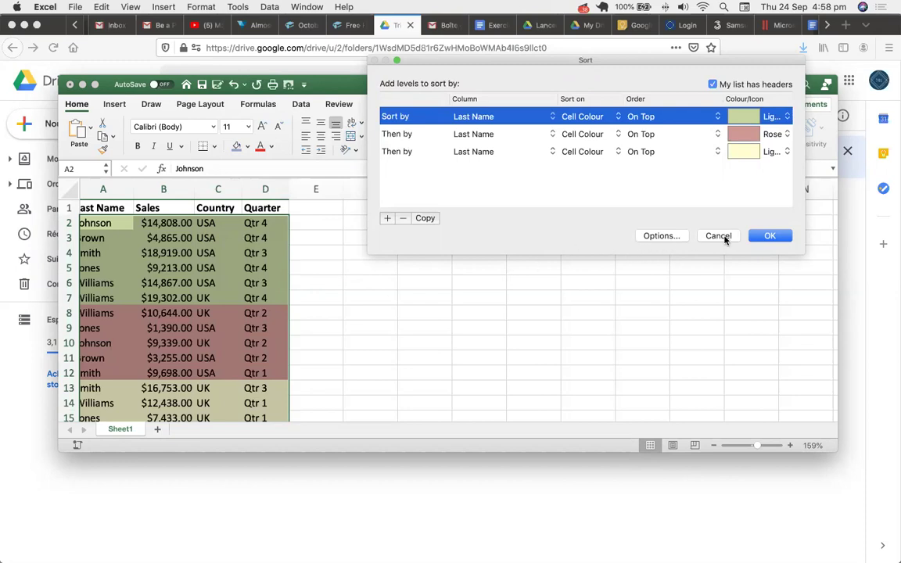
{"action": "left_click", "coordinate": [767, 238]}
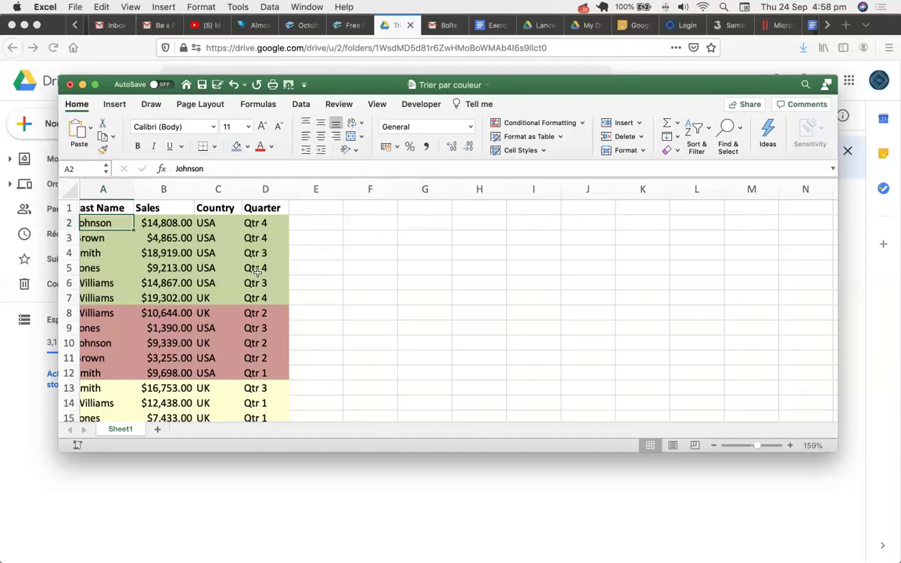
Step: Close Trier par couleur.xlsx and Trie1.xlsx without saving, and minimise the cost calculation workbook
{"action": "left_click", "coordinate": [69, 84]}
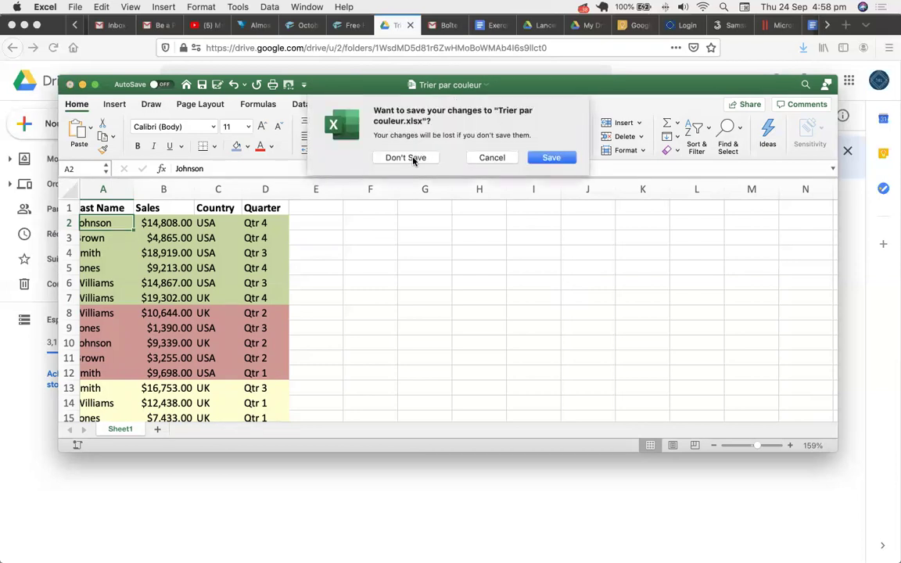
{"action": "left_click", "coordinate": [413, 159]}
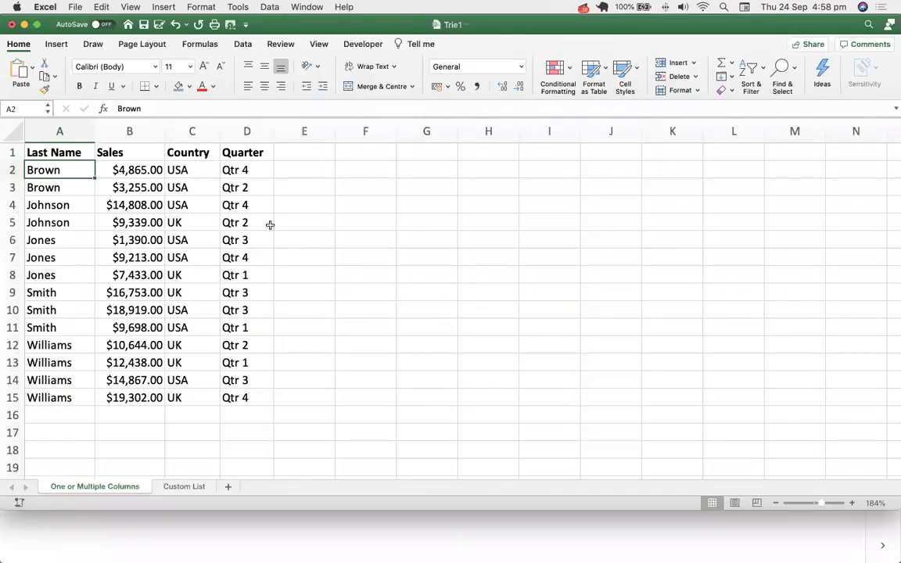
{"action": "left_click", "coordinate": [12, 24]}
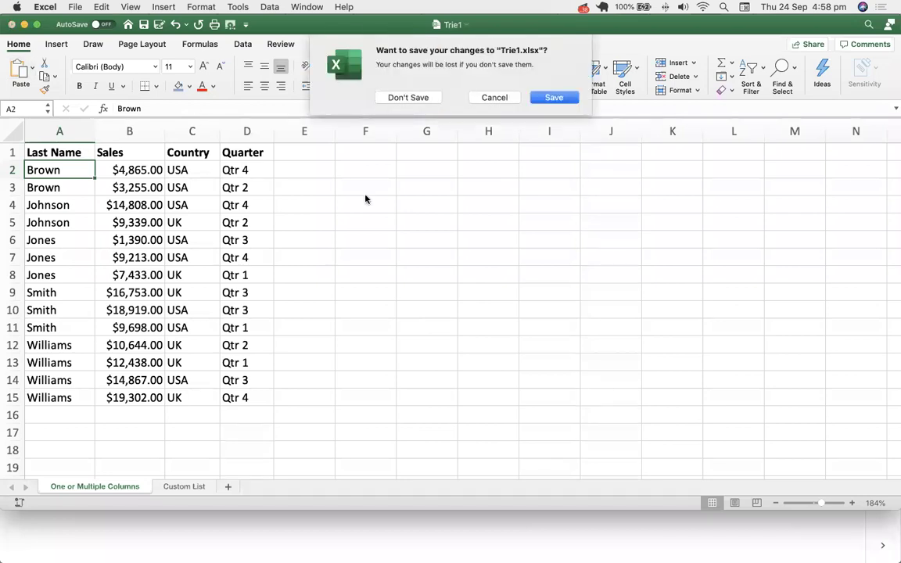
{"action": "left_click", "coordinate": [418, 98]}
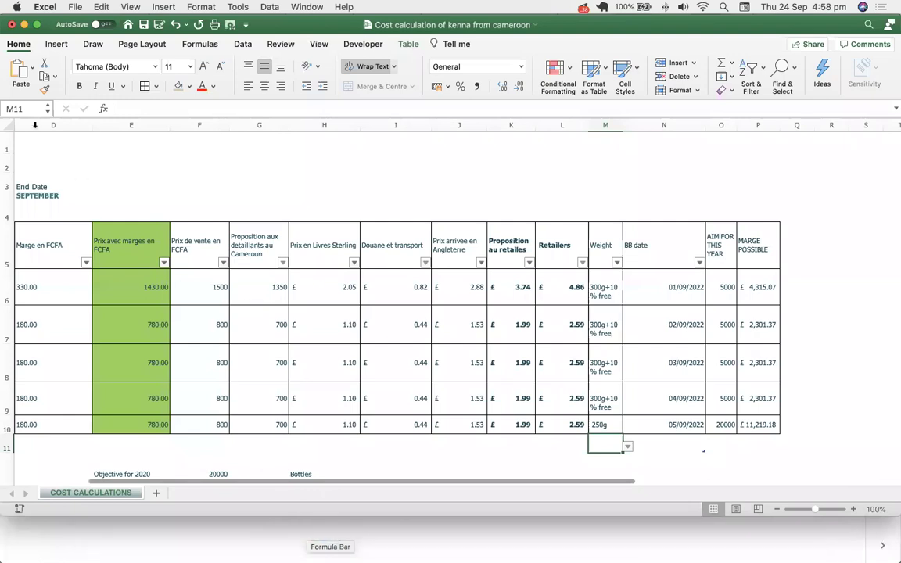
{"action": "left_click", "coordinate": [25, 25]}
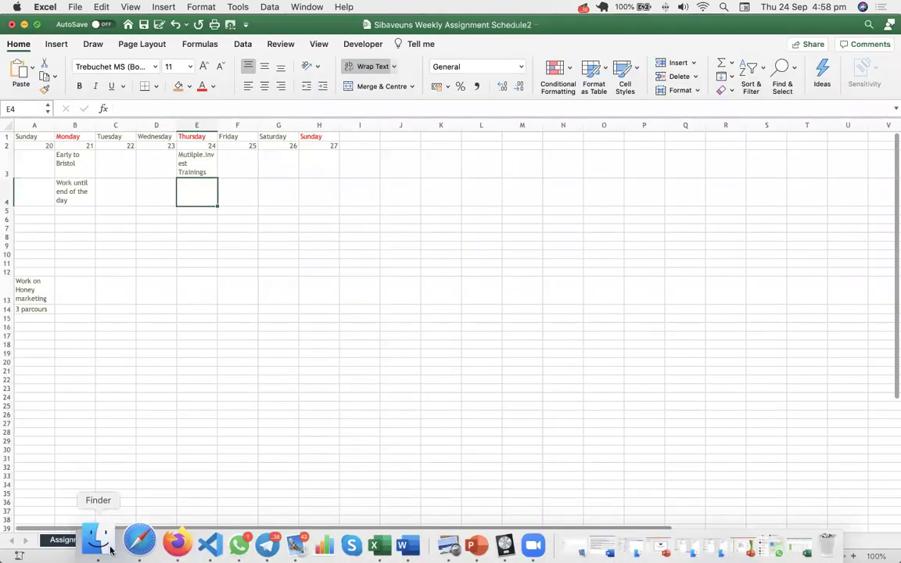
Step: Switch to Finder, open Trier par couleur.xlsx from the Trier folder, and zoom the sheet to 162%
{"action": "left_click", "coordinate": [108, 548]}
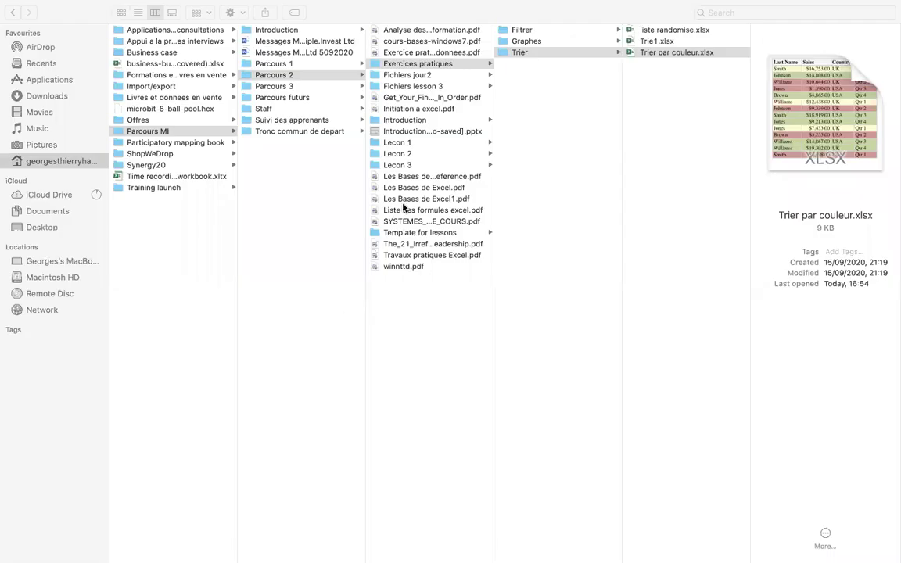
{"action": "left_click", "coordinate": [657, 53]}
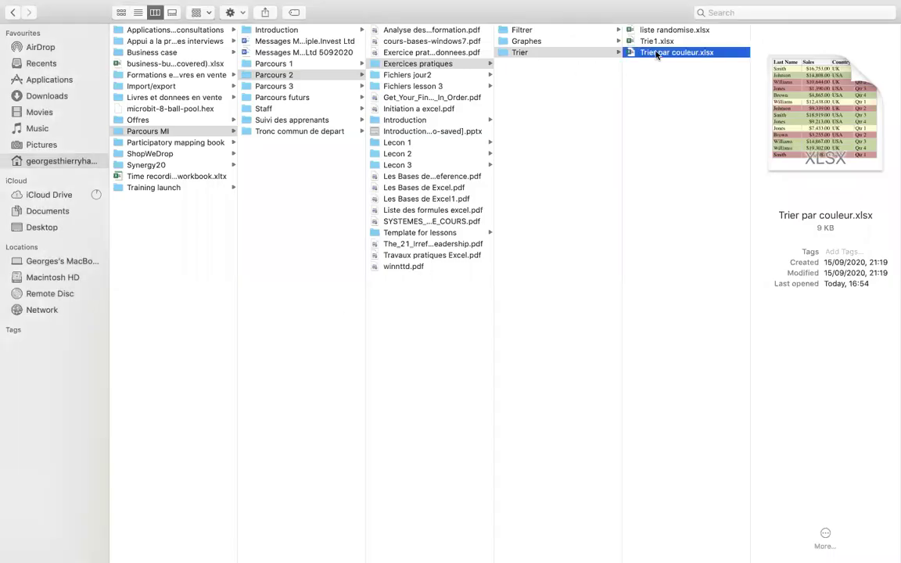
{"action": "double_click", "coordinate": [655, 53]}
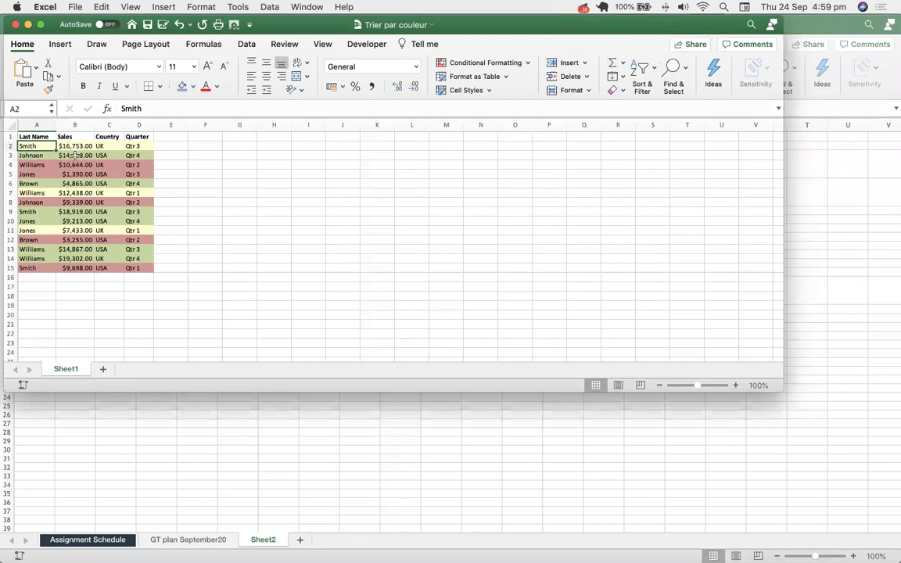
{"action": "left_click", "coordinate": [703, 387]}
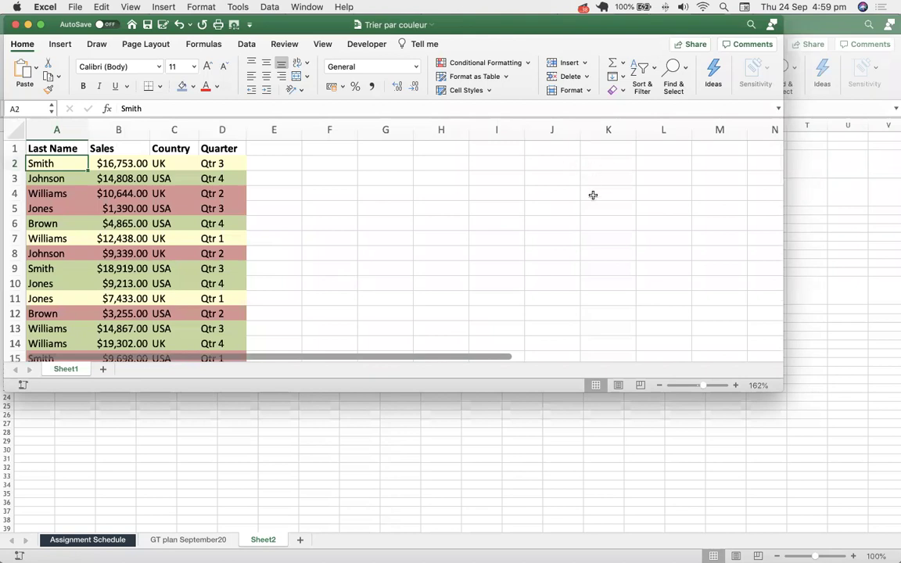
Step: Start a custom sort of the sales table, enlarge its dialog, and set the first level to Last Name by Cell Colour with Rose on top
{"action": "left_click", "coordinate": [653, 70]}
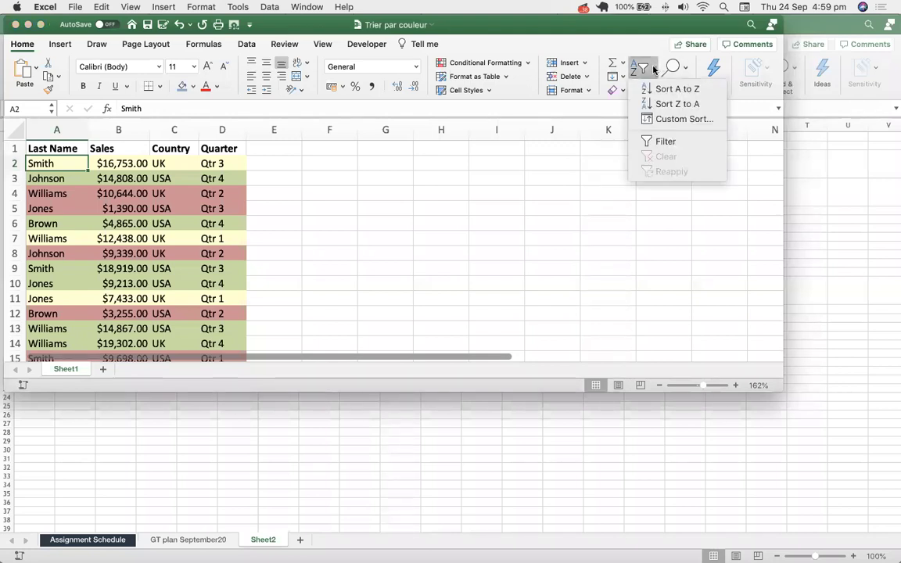
{"action": "left_click", "coordinate": [668, 118]}
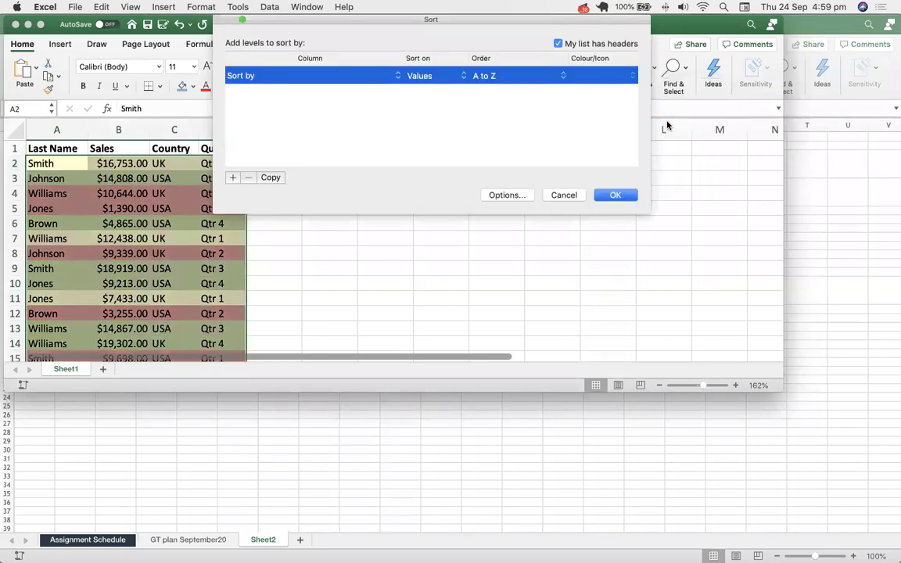
{"action": "left_click_drag", "start_coordinate": [458, 21], "coordinate": [527, 29]}
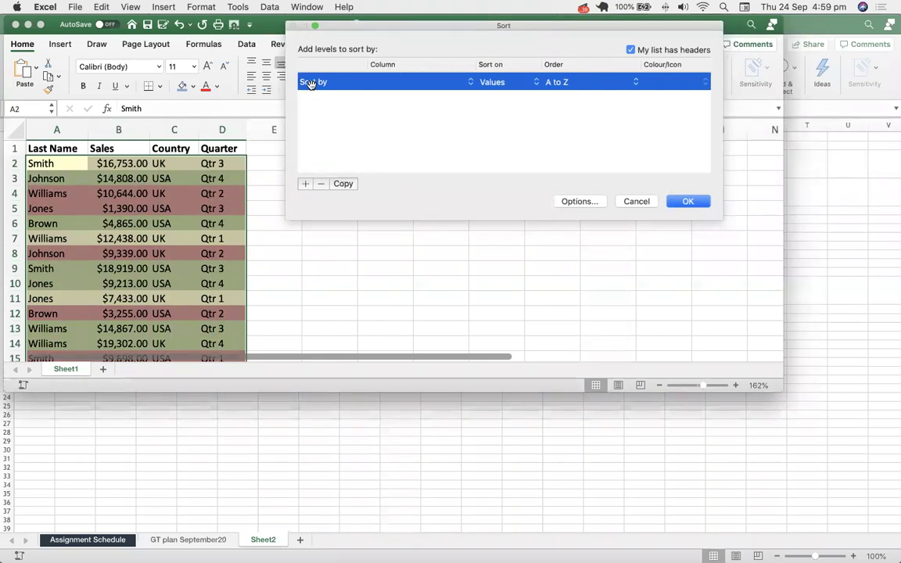
{"action": "left_click_drag", "start_coordinate": [288, 218], "coordinate": [191, 290]}
{"action": "left_click_drag", "start_coordinate": [417, 27], "coordinate": [491, 140]}
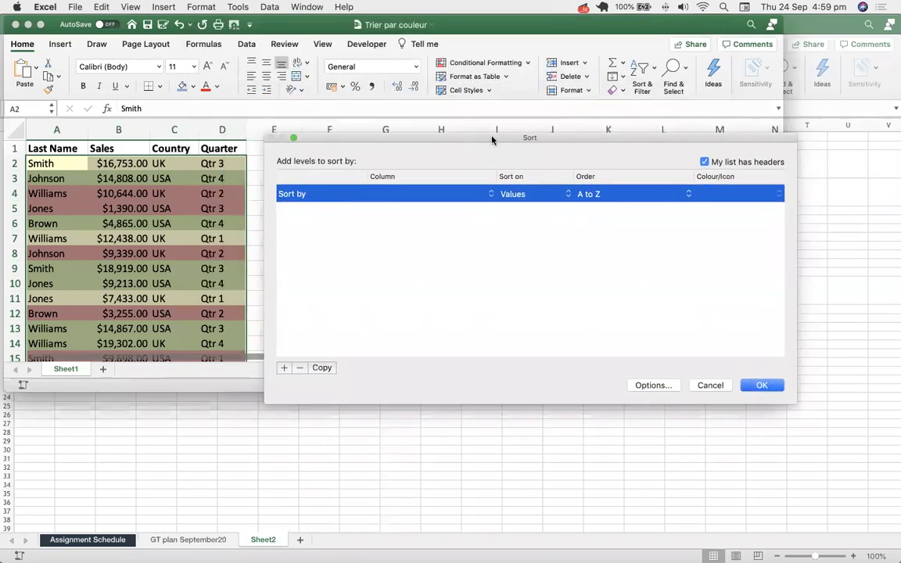
{"action": "left_click", "coordinate": [379, 194]}
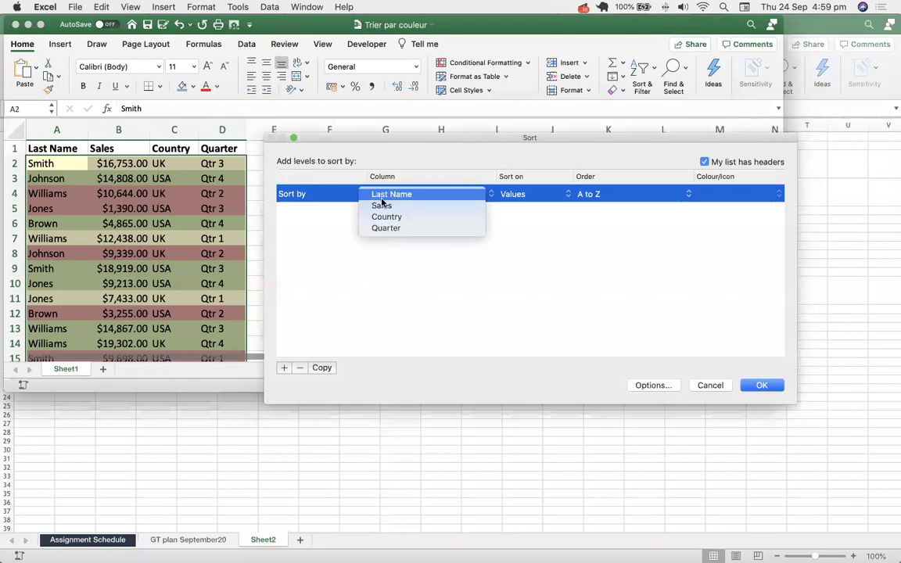
{"action": "left_click", "coordinate": [388, 196]}
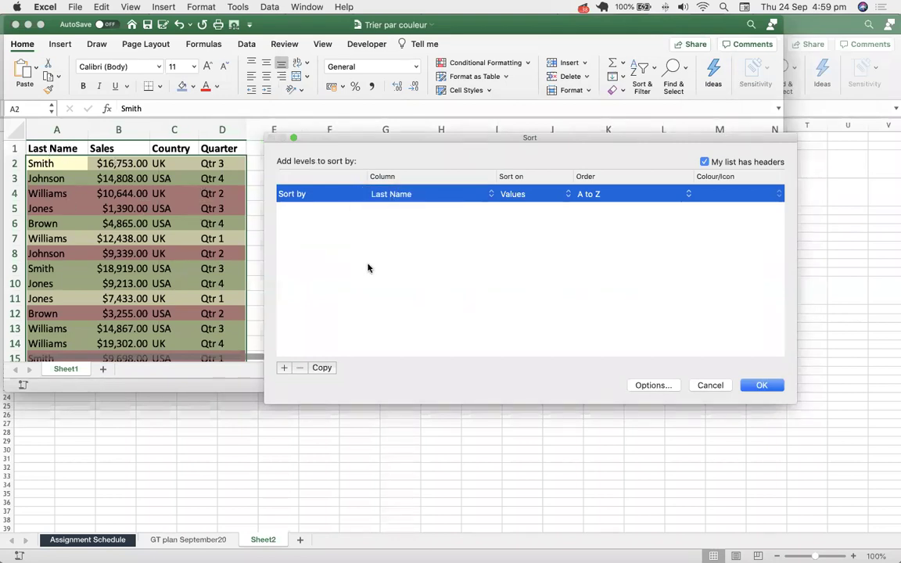
{"action": "left_click", "coordinate": [520, 195]}
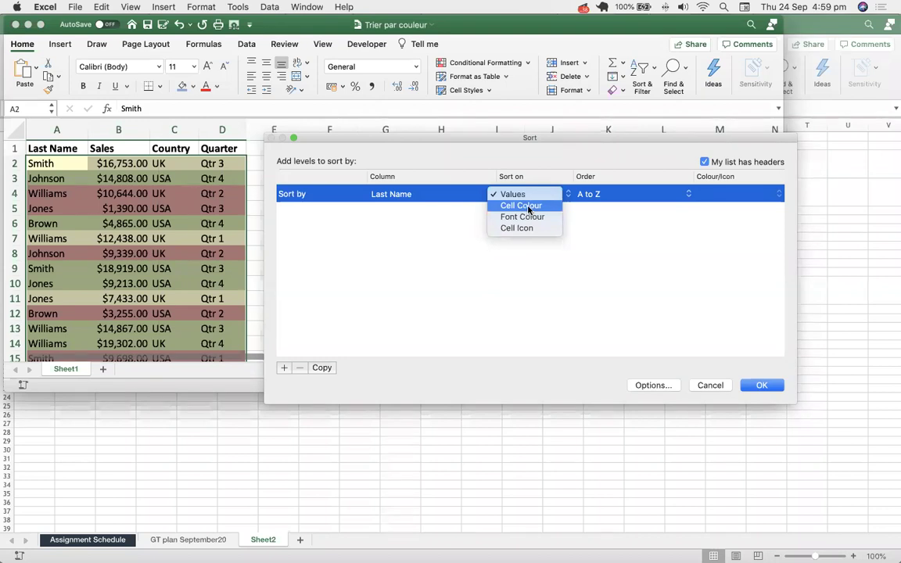
{"action": "left_click", "coordinate": [528, 206]}
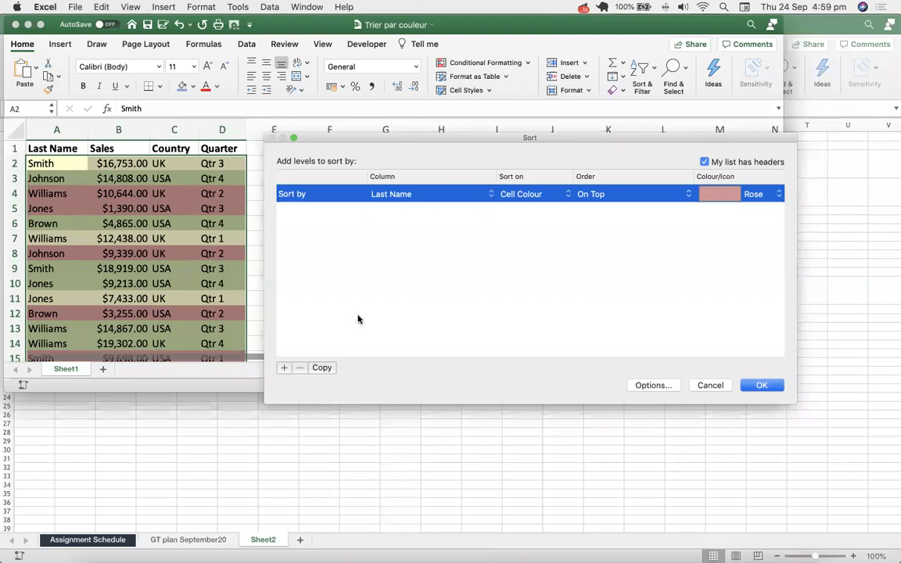
Step: Add a second sort level for Last Name by Cell Colour with Light Green on top
{"action": "left_click", "coordinate": [284, 369]}
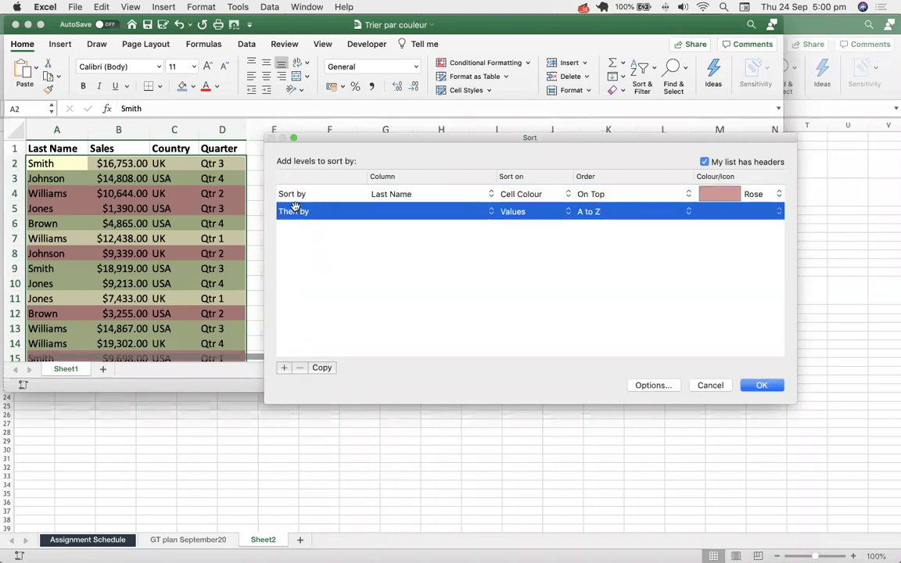
{"action": "left_click", "coordinate": [399, 213]}
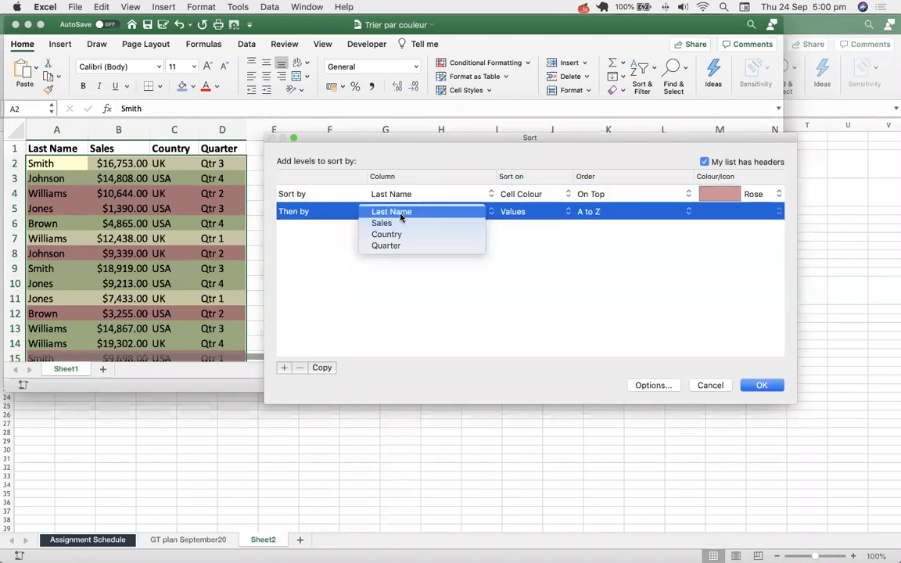
{"action": "left_click", "coordinate": [396, 214]}
{"action": "left_click", "coordinate": [523, 212]}
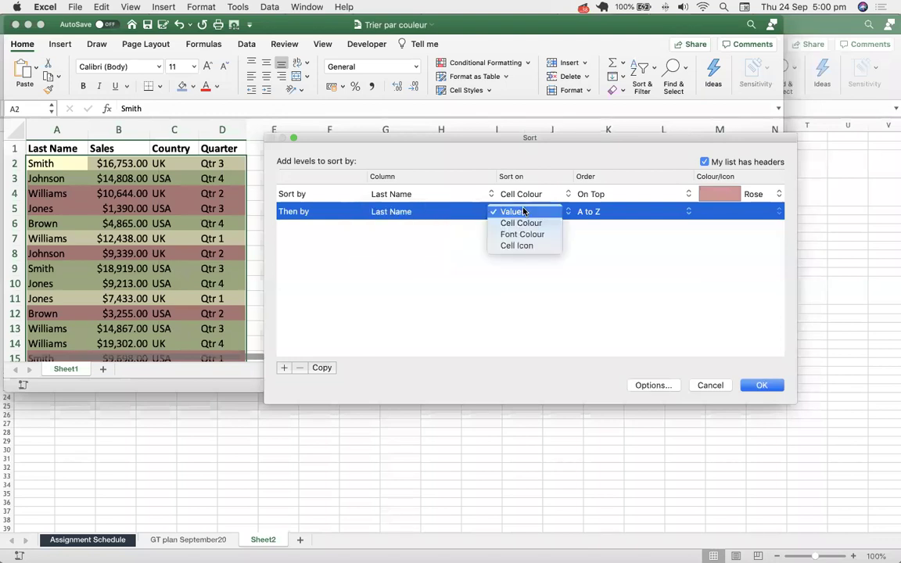
{"action": "left_click", "coordinate": [523, 222]}
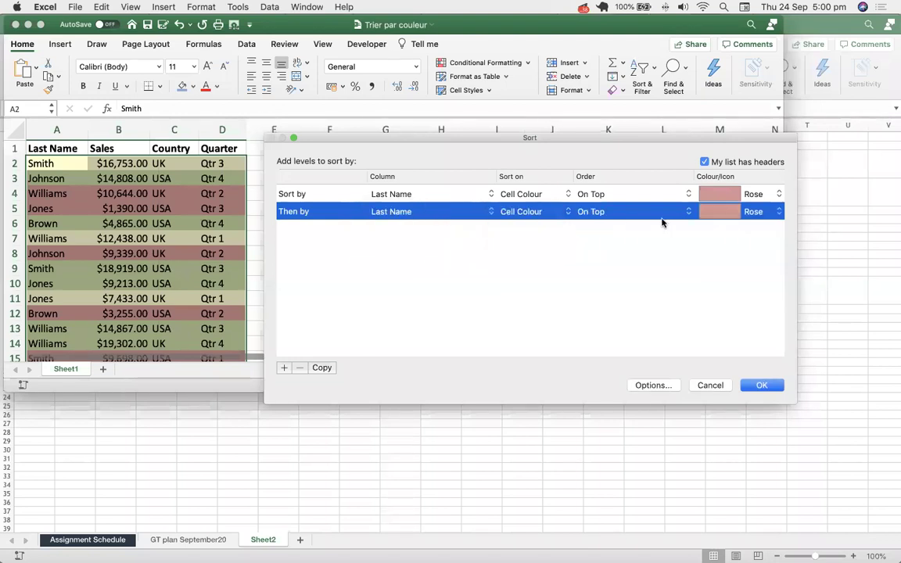
{"action": "left_click", "coordinate": [721, 214]}
{"action": "left_click", "coordinate": [716, 234]}
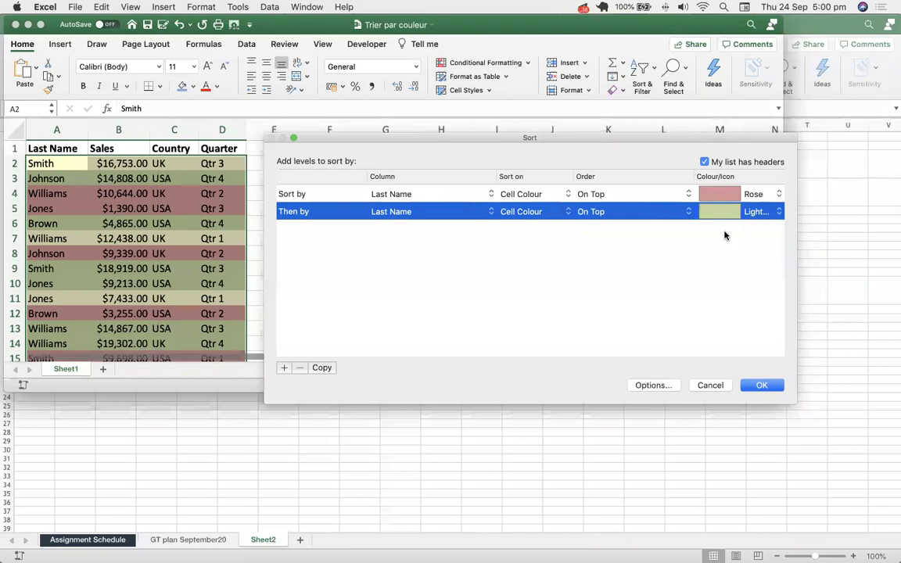
Step: Add a third sort level for Last Name by Cell Colour with Light Yellow on top
{"action": "left_click", "coordinate": [284, 367]}
{"action": "left_click", "coordinate": [397, 229]}
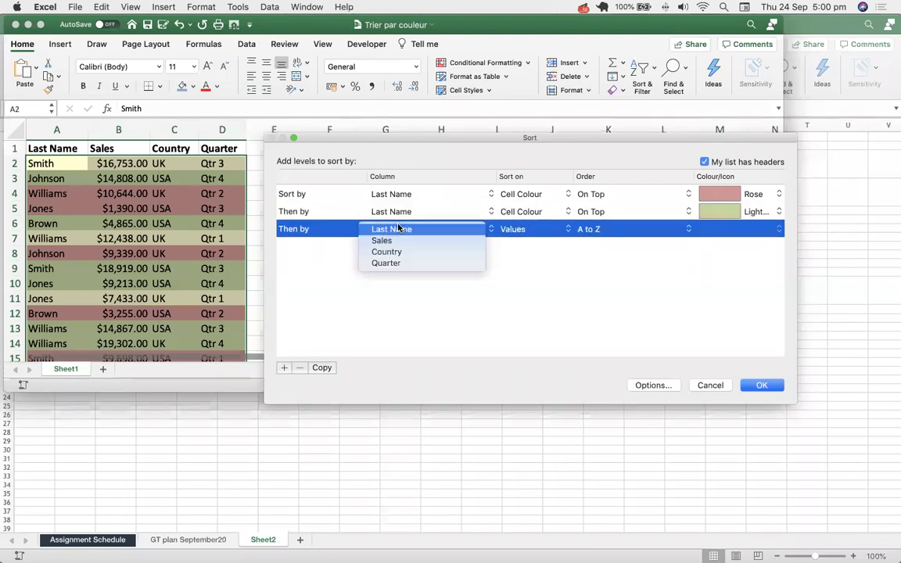
{"action": "left_click", "coordinate": [402, 232]}
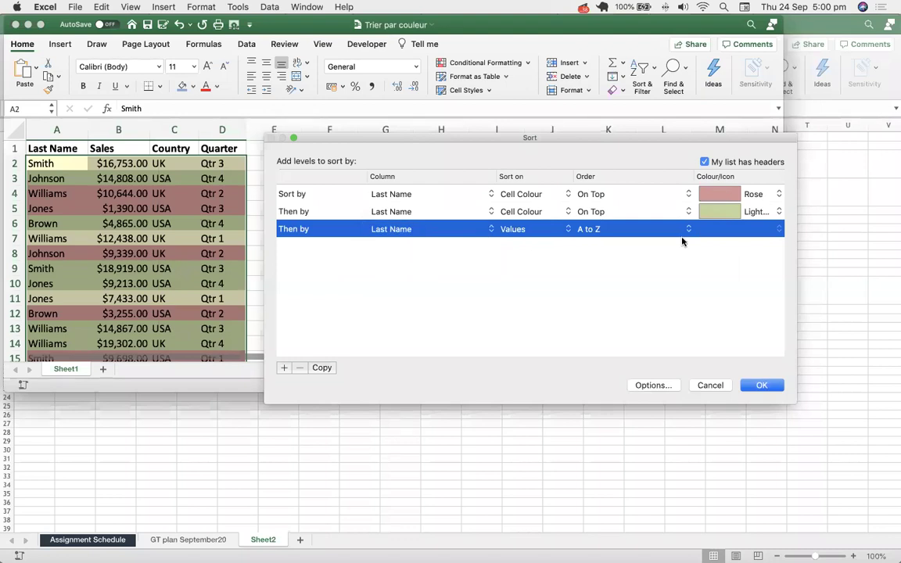
{"action": "left_click", "coordinate": [531, 232]}
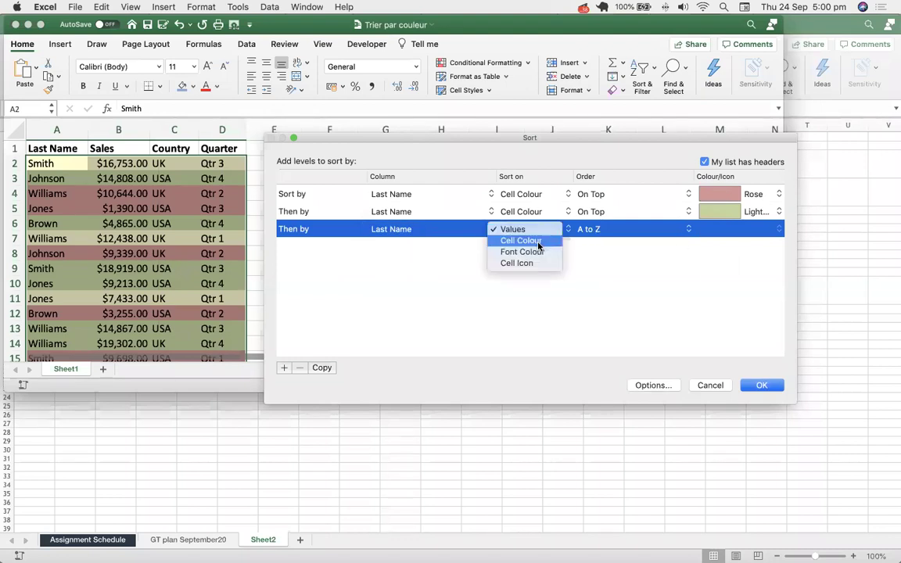
{"action": "left_click", "coordinate": [538, 246]}
{"action": "left_click", "coordinate": [728, 233]}
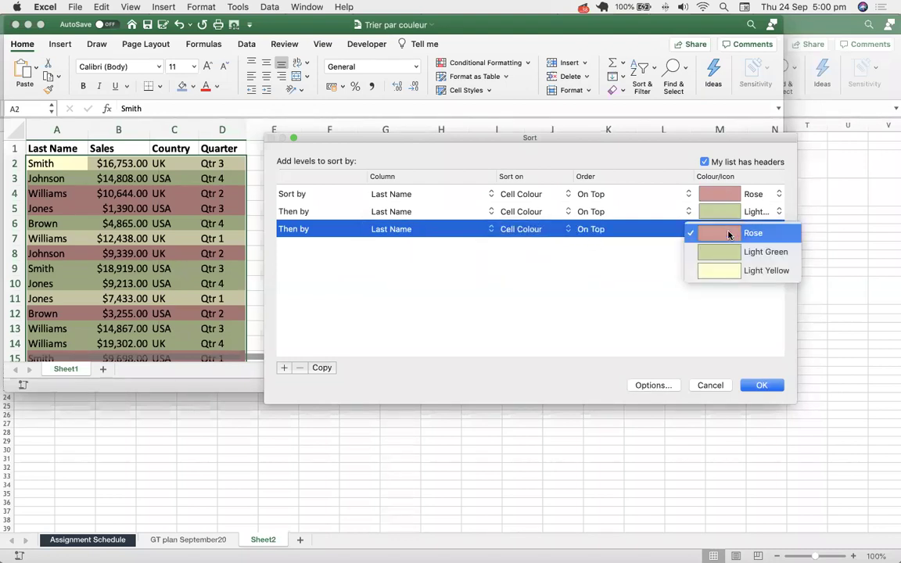
{"action": "left_click", "coordinate": [734, 271]}
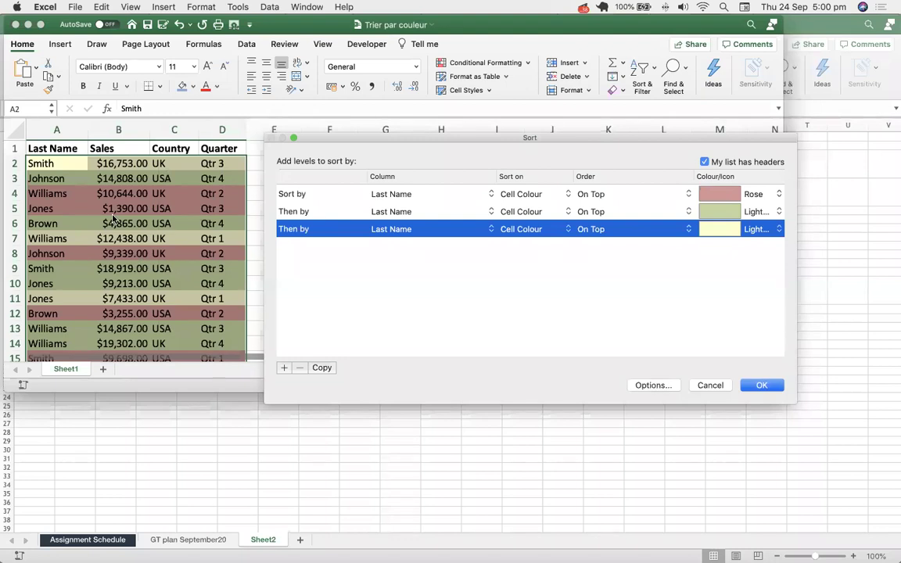
{"action": "left_click", "coordinate": [284, 367]}
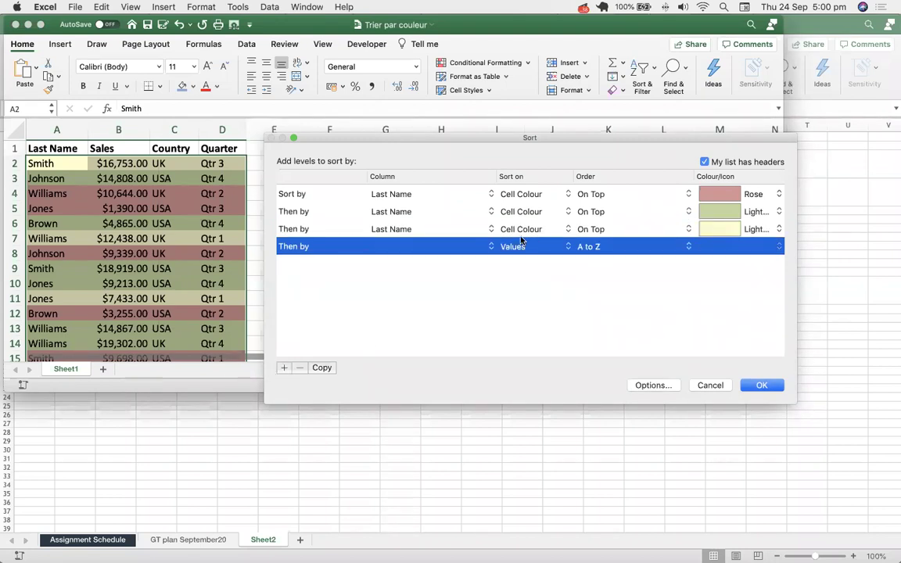
{"action": "left_click", "coordinate": [398, 253]}
{"action": "key", "text": "Escape"}
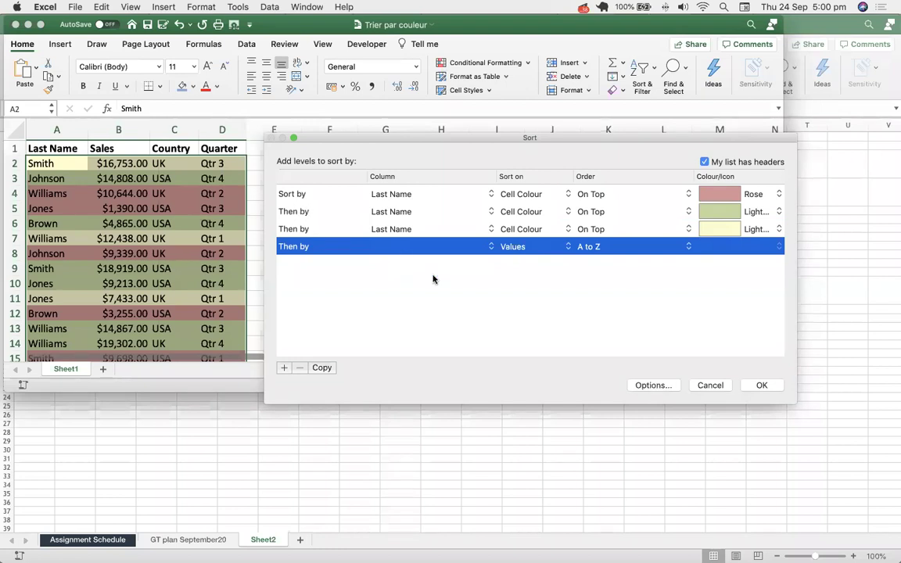
{"action": "left_click", "coordinate": [391, 247]}
{"action": "left_click", "coordinate": [392, 248]}
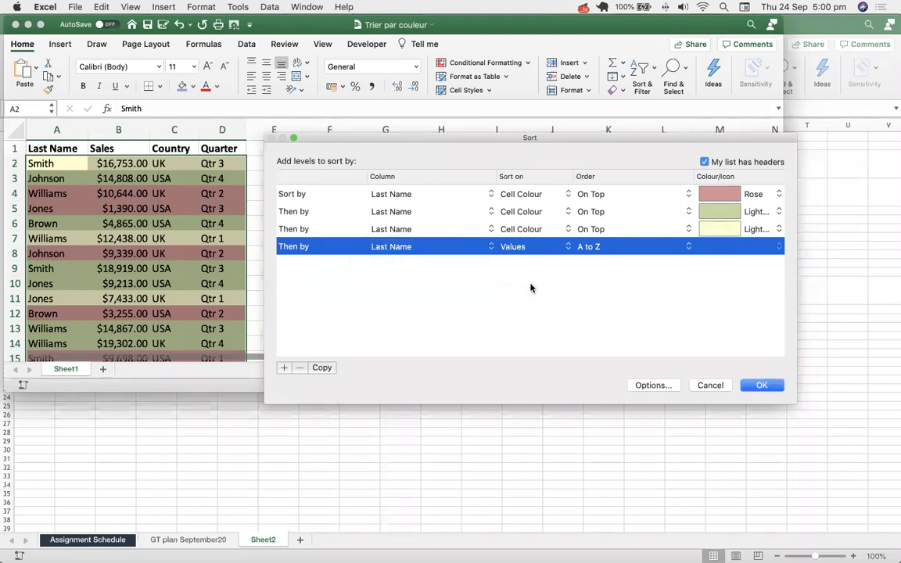
{"action": "left_click", "coordinate": [518, 249]}
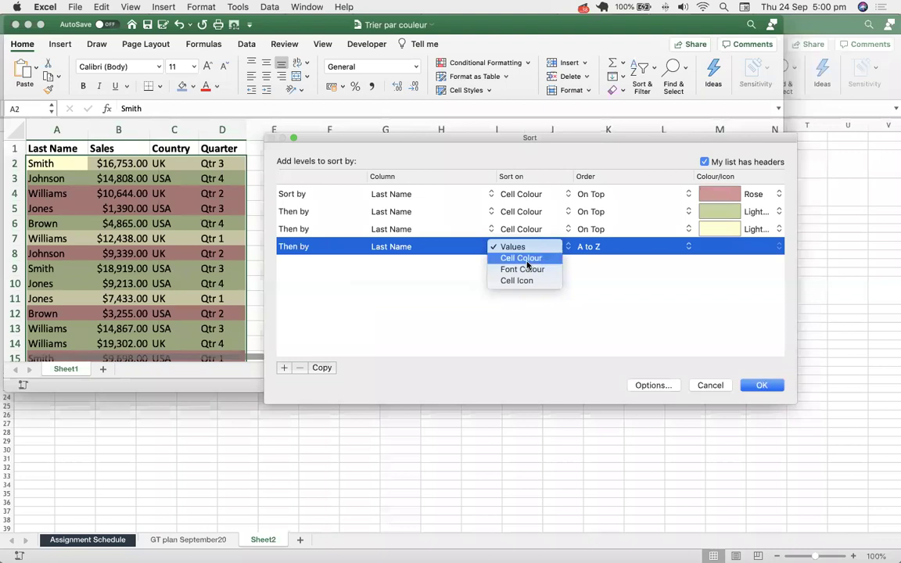
{"action": "left_click", "coordinate": [523, 258]}
{"action": "left_click", "coordinate": [717, 249]}
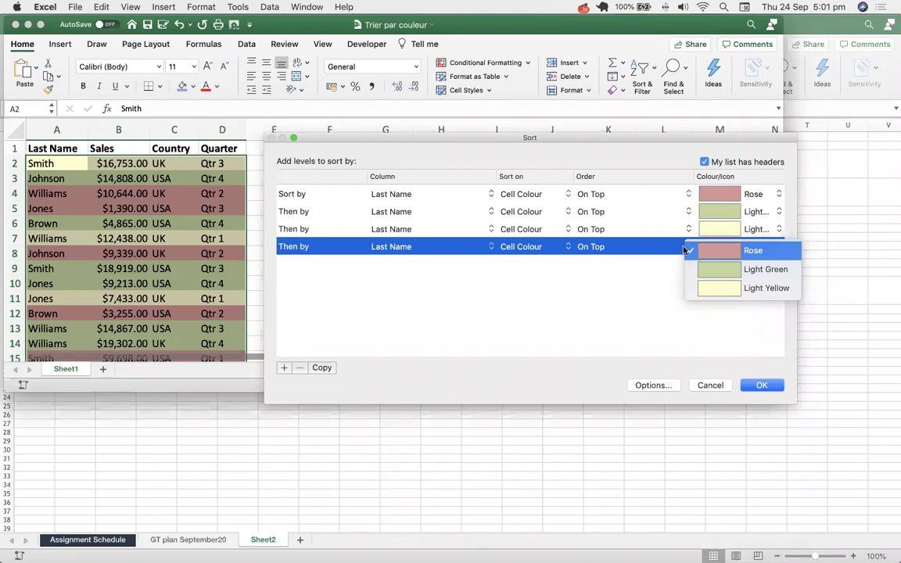
{"action": "left_click", "coordinate": [543, 299]}
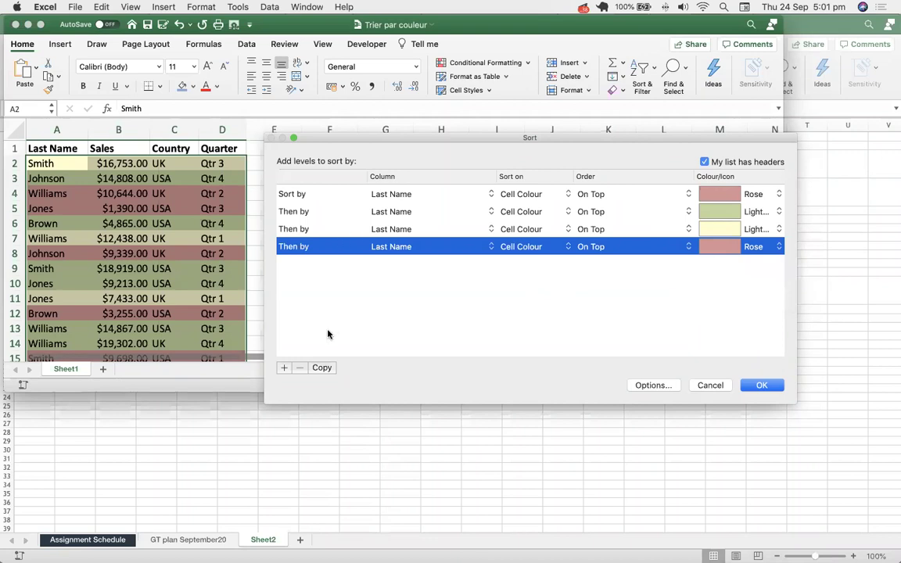
{"action": "left_click", "coordinate": [299, 368]}
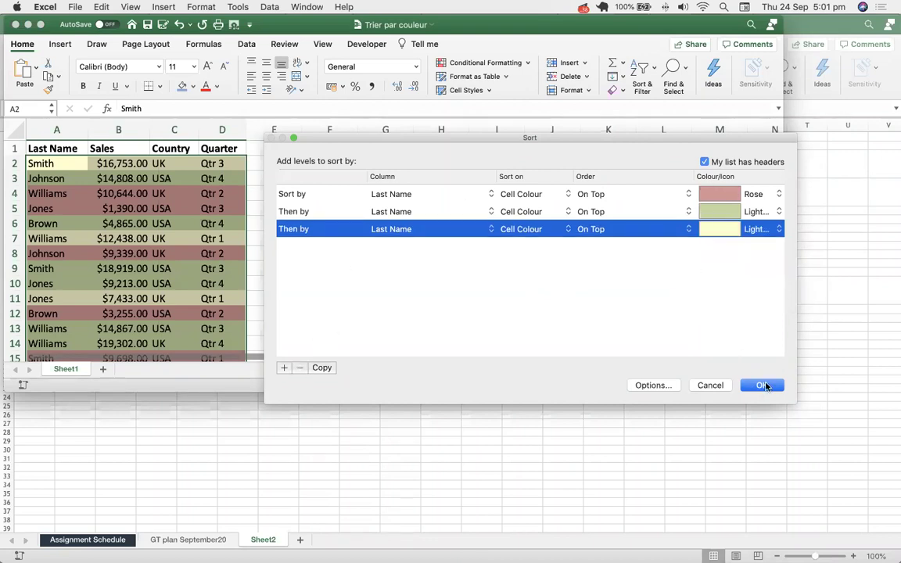
Step: Apply the three-level colour sort and check the order of the coloured rows down to the table's end
{"action": "left_click", "coordinate": [762, 385]}
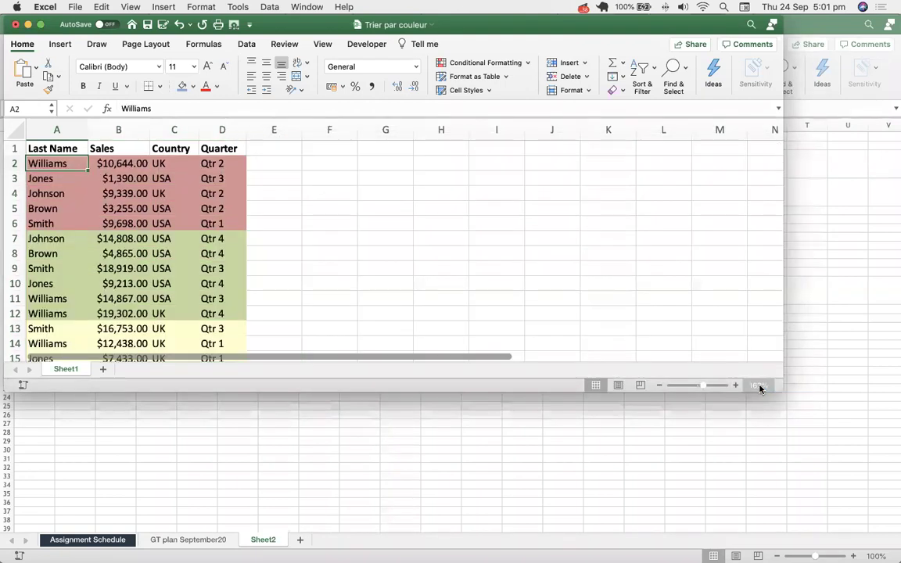
{"action": "scroll", "coordinate": [158, 266], "scroll_direction": "down", "scroll_amount": 3}
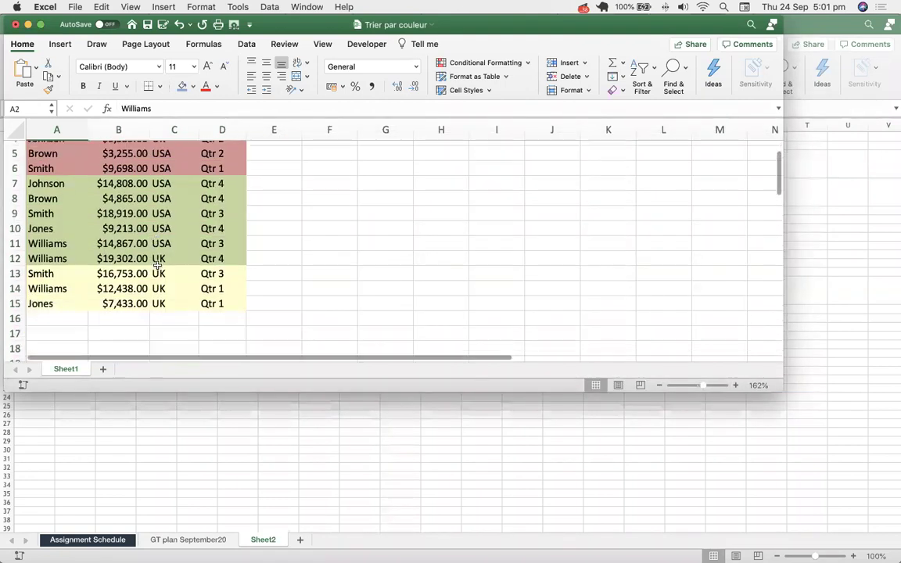
{"action": "scroll", "coordinate": [159, 266], "scroll_direction": "up", "scroll_amount": 3}
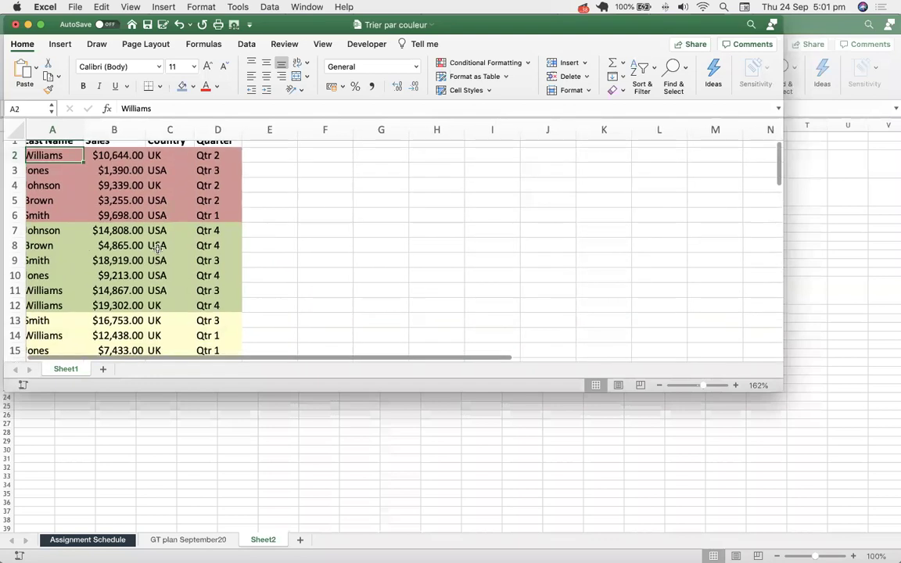
{"action": "scroll", "coordinate": [144, 341], "scroll_direction": "down", "scroll_amount": 3}
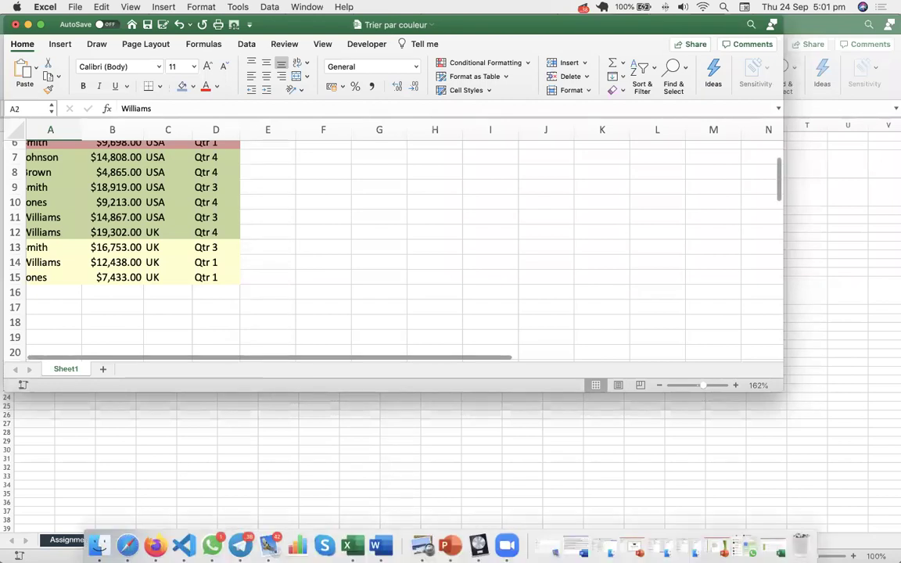
Step: Switch to Finder and open liste randomise.xlsx from the Trier folder
{"action": "left_click", "coordinate": [103, 551]}
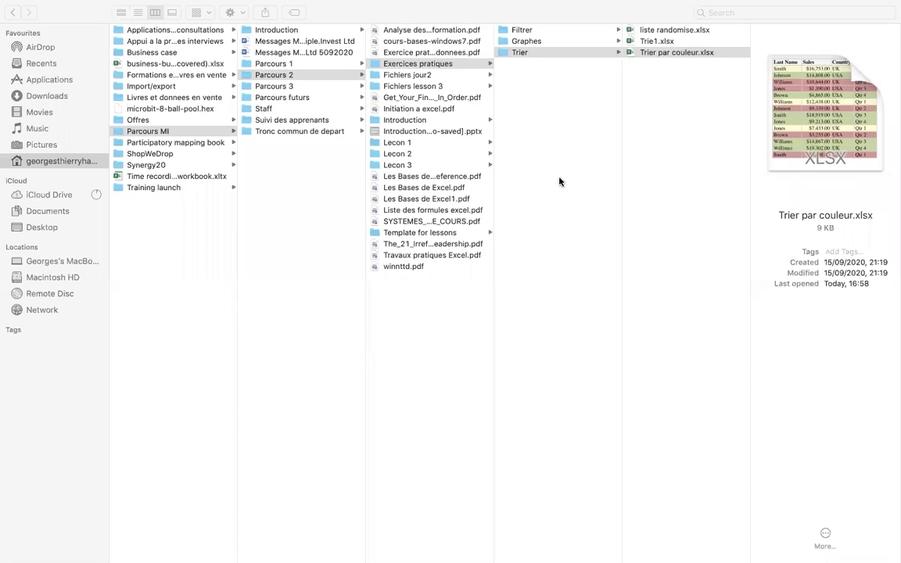
{"action": "left_click", "coordinate": [668, 30]}
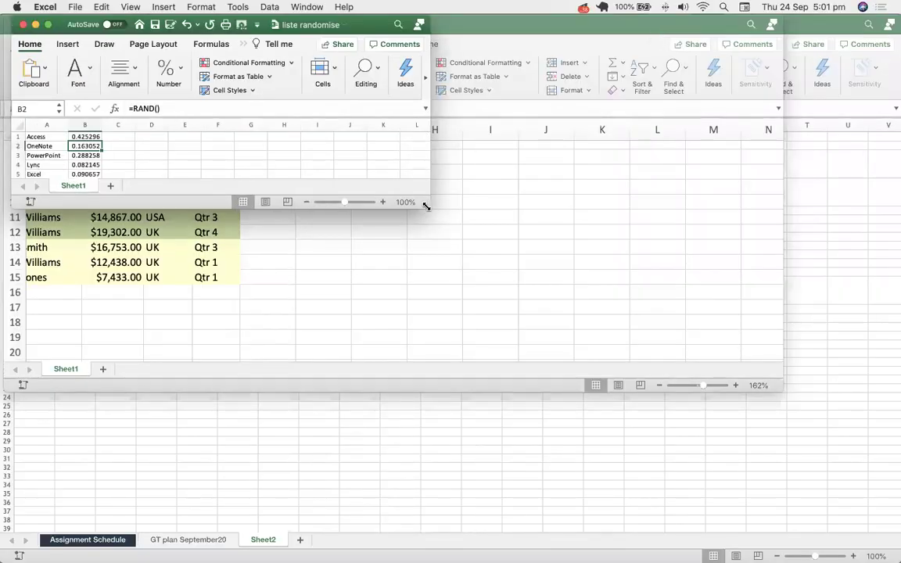
Step: Enlarge the liste randomise window until the full ribbon and most of the sheet fit on screen
{"action": "left_click_drag", "start_coordinate": [425, 206], "coordinate": [600, 358]}
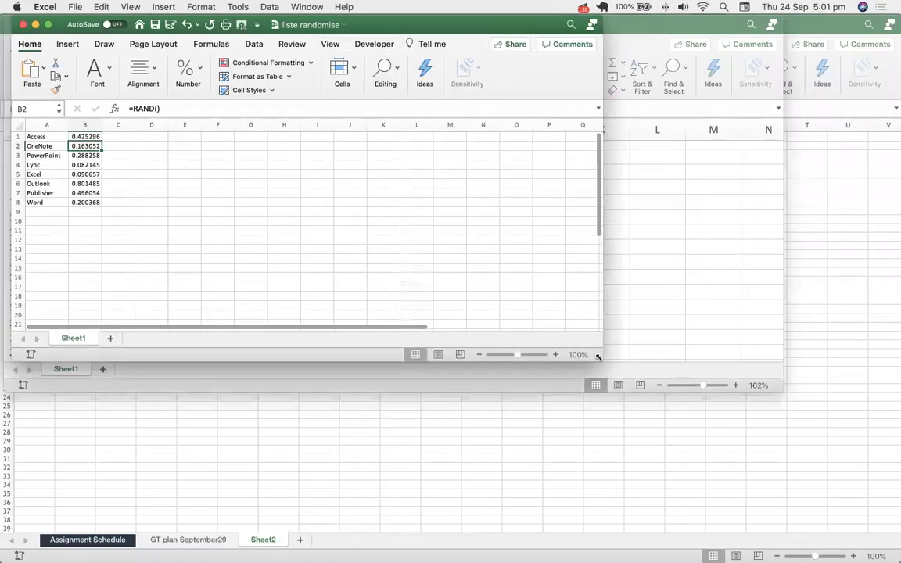
{"action": "left_click_drag", "start_coordinate": [725, 411], "coordinate": [840, 440]}
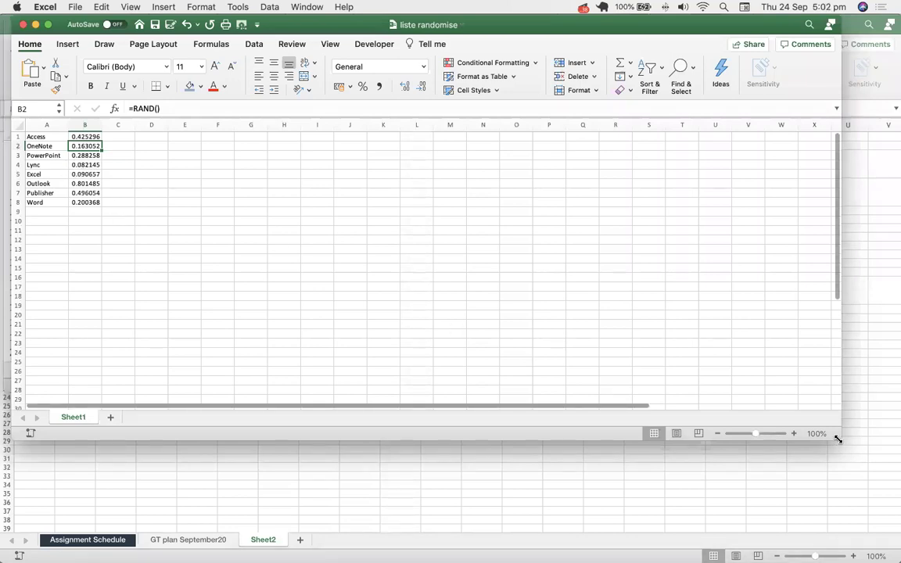
{"action": "left_click_drag", "start_coordinate": [837, 439], "coordinate": [859, 446]}
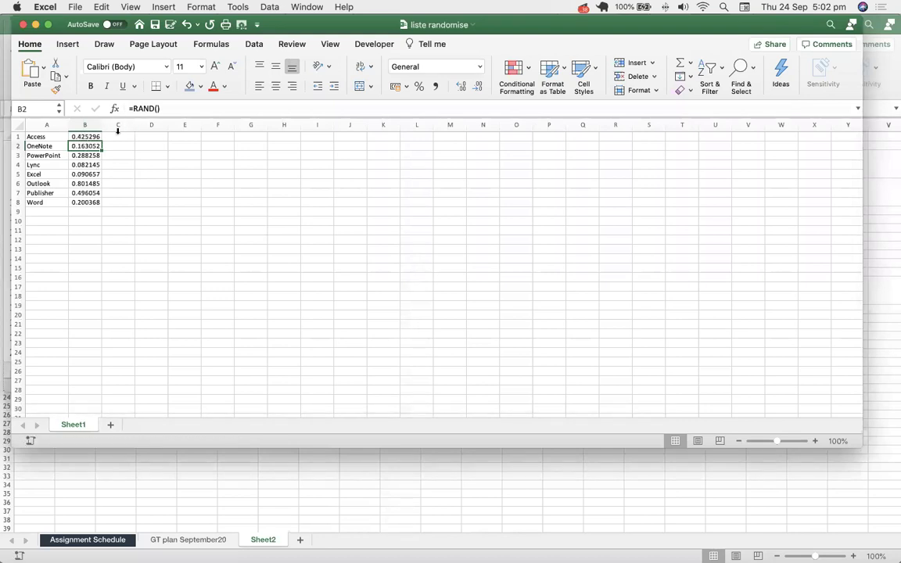
Step: Try to use the range B1:B8 as the argument of the RAND formula in B2
{"action": "left_click", "coordinate": [156, 109]}
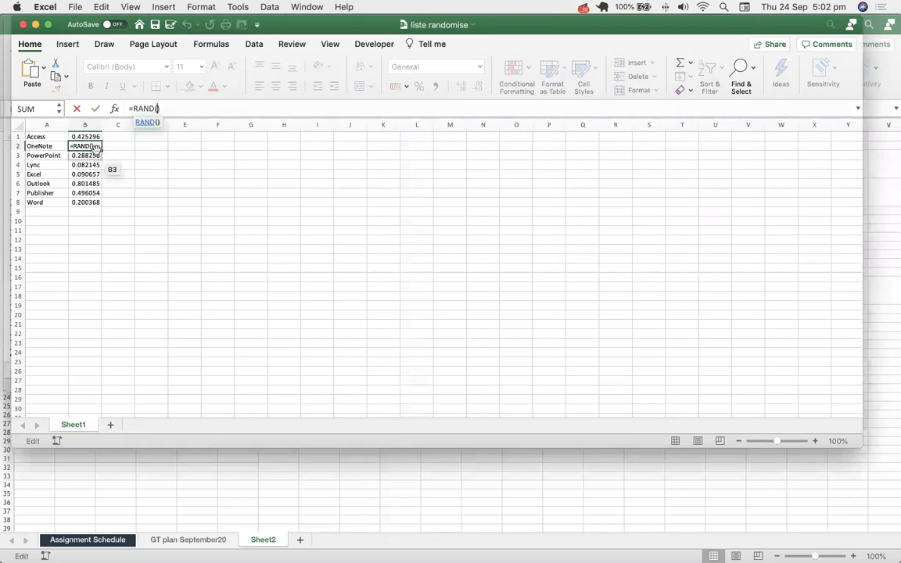
{"action": "left_click_drag", "start_coordinate": [87, 136], "coordinate": [93, 203]}
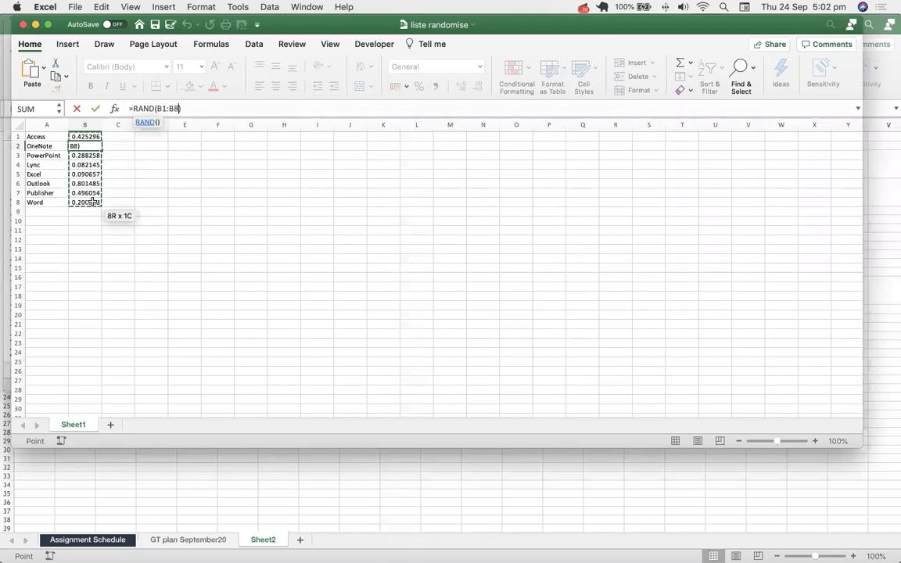
{"action": "key", "text": "BackSpace"}
{"action": "key", "text": "BackSpace"}
{"action": "key", "text": "BackSpace"}
{"action": "key", "text": "BackSpace"}
{"action": "key", "text": "BackSpace"}
{"action": "key", "text": "BackSpace"}
{"action": "type", "text": ")"}
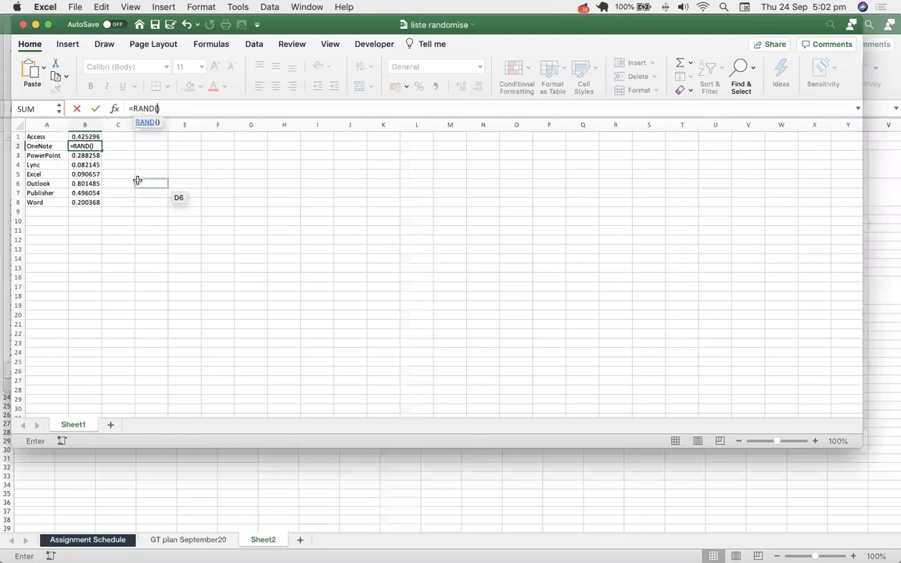
{"action": "left_click", "coordinate": [182, 195]}
{"action": "key", "text": "BackSpace"}
{"action": "key", "text": "BackSpace"}
{"action": "left_click", "coordinate": [237, 209]}
{"action": "key", "text": "BackSpace"}
{"action": "key", "text": "BackSpace"}
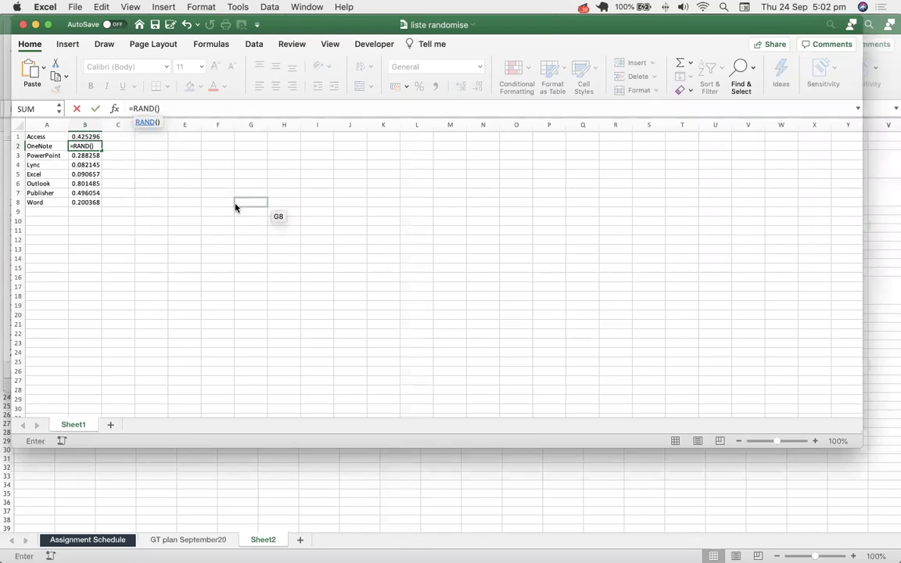
{"action": "key", "text": "ctrl+Return"}
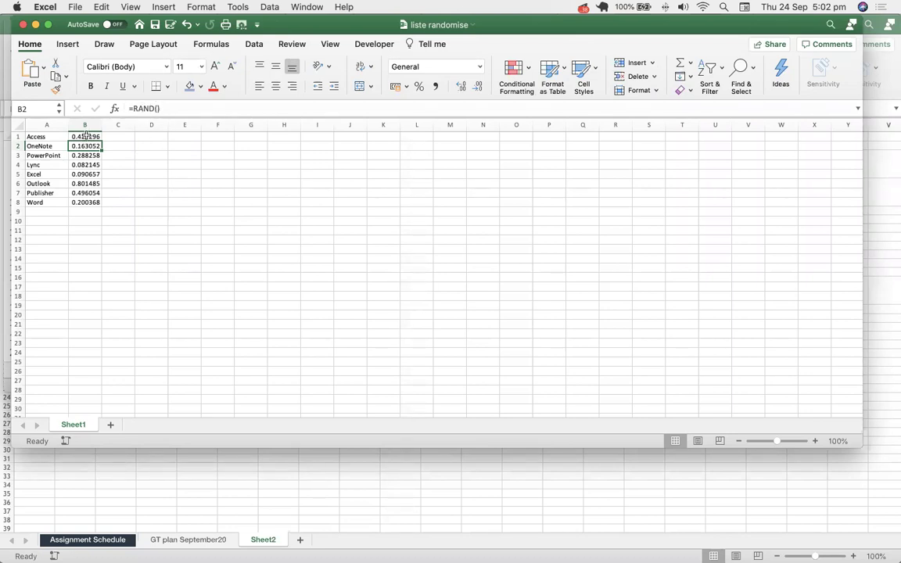
{"action": "left_click_drag", "start_coordinate": [86, 137], "coordinate": [94, 201]}
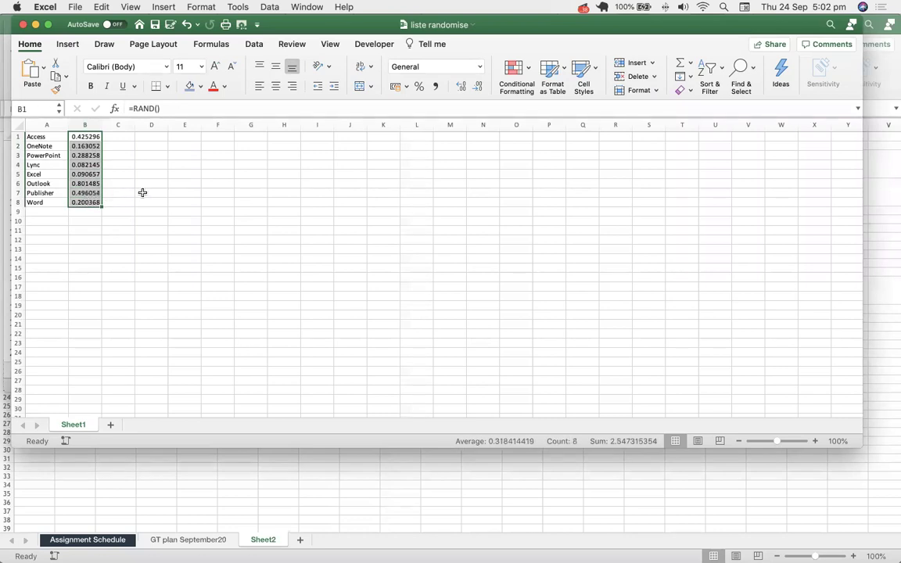
{"action": "left_click", "coordinate": [144, 193]}
{"action": "left_click_drag", "start_coordinate": [89, 137], "coordinate": [87, 202]}
{"action": "left_click", "coordinate": [157, 109]}
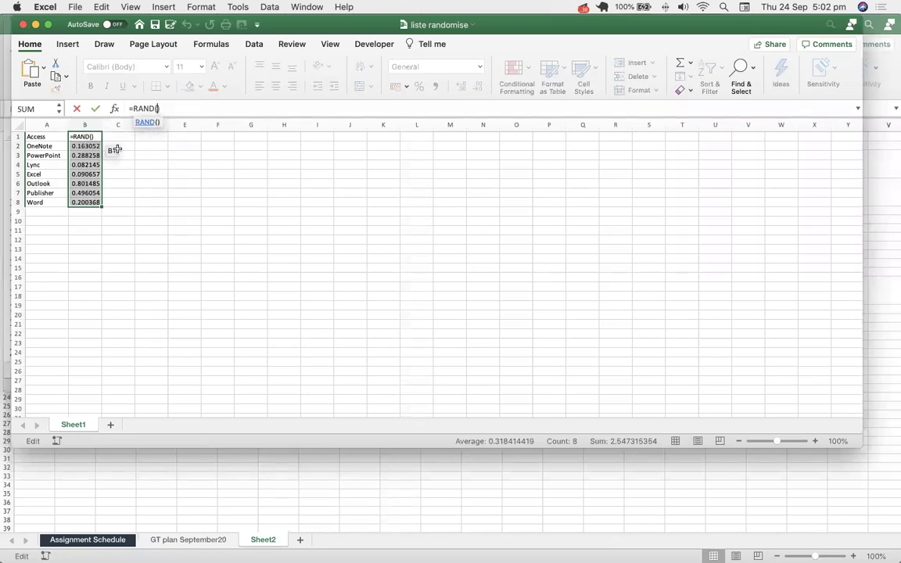
{"action": "key", "text": "Escape"}
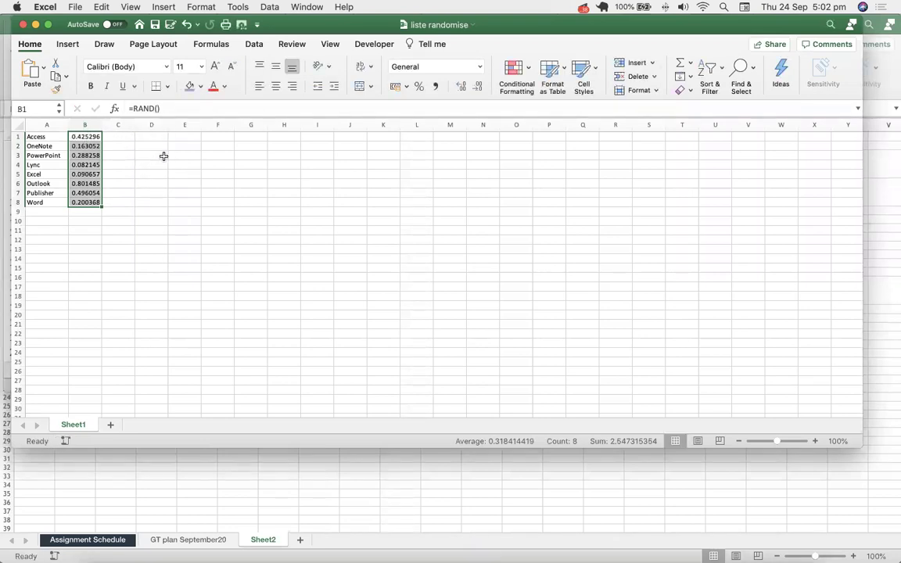
Step: Try filling the RAND formula from B1 down to B8 and undo the fill
{"action": "left_click", "coordinate": [160, 172]}
{"action": "left_click", "coordinate": [78, 136]}
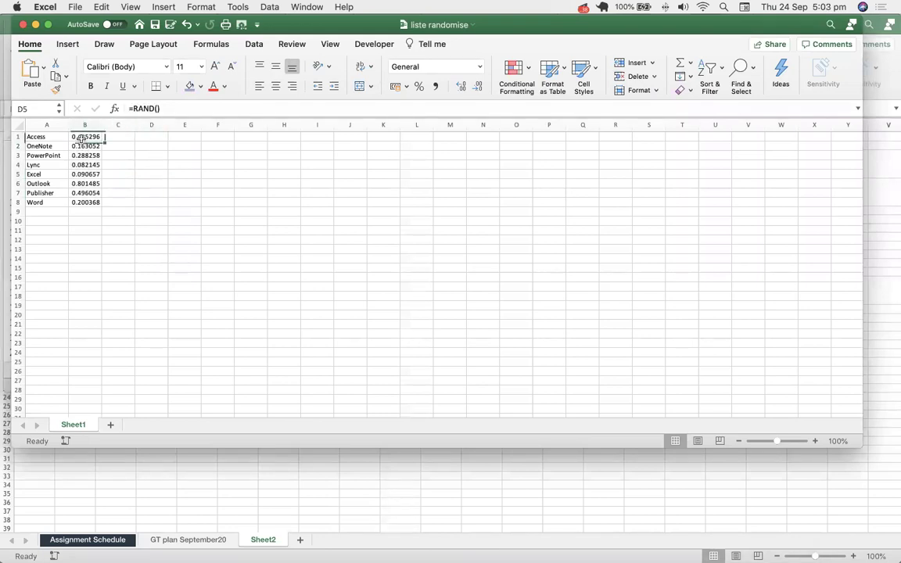
{"action": "left_click", "coordinate": [156, 107]}
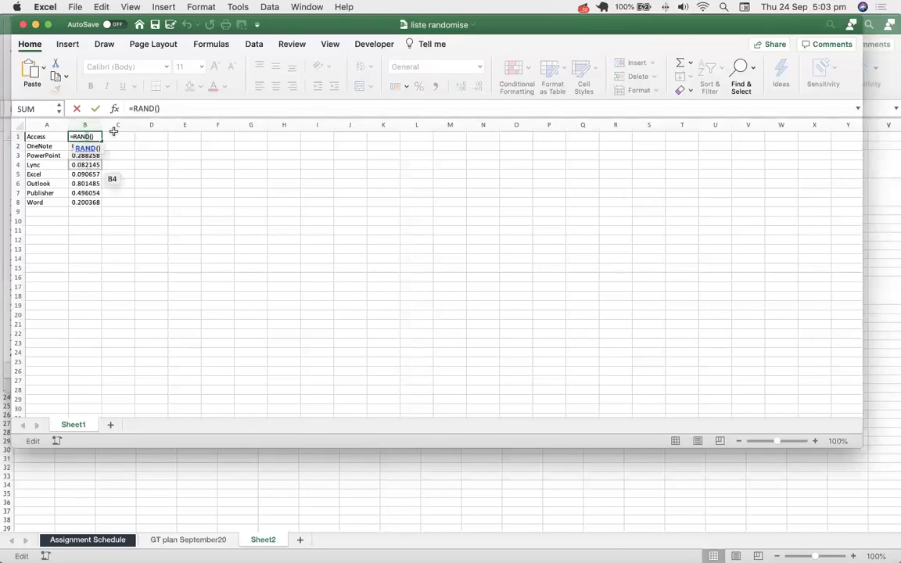
{"action": "left_click", "coordinate": [156, 109]}
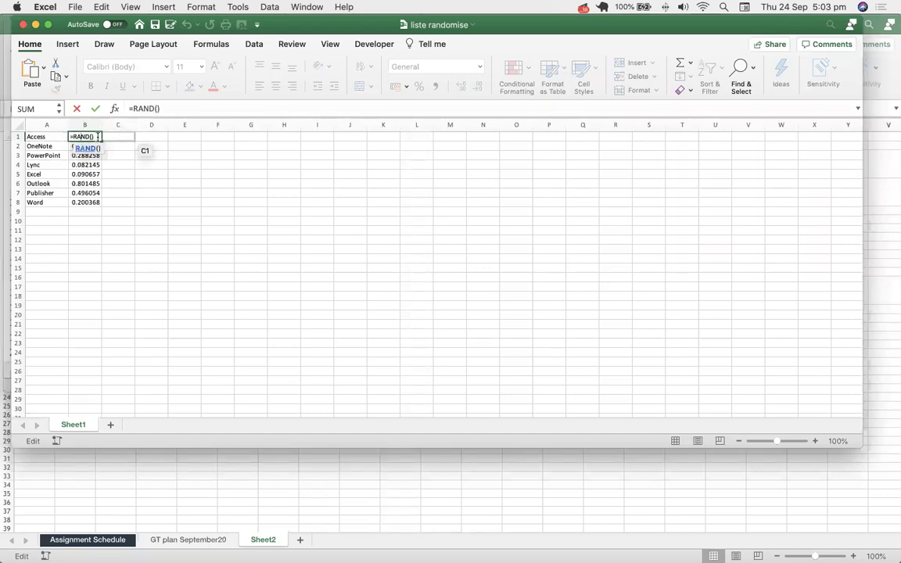
{"action": "left_click_drag", "start_coordinate": [101, 138], "coordinate": [99, 201]}
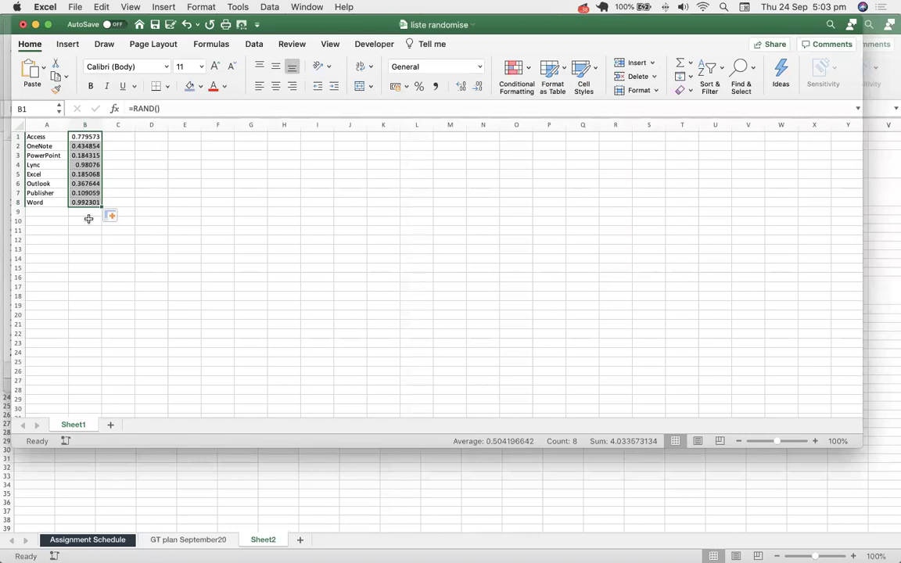
{"action": "key", "text": "super+z"}
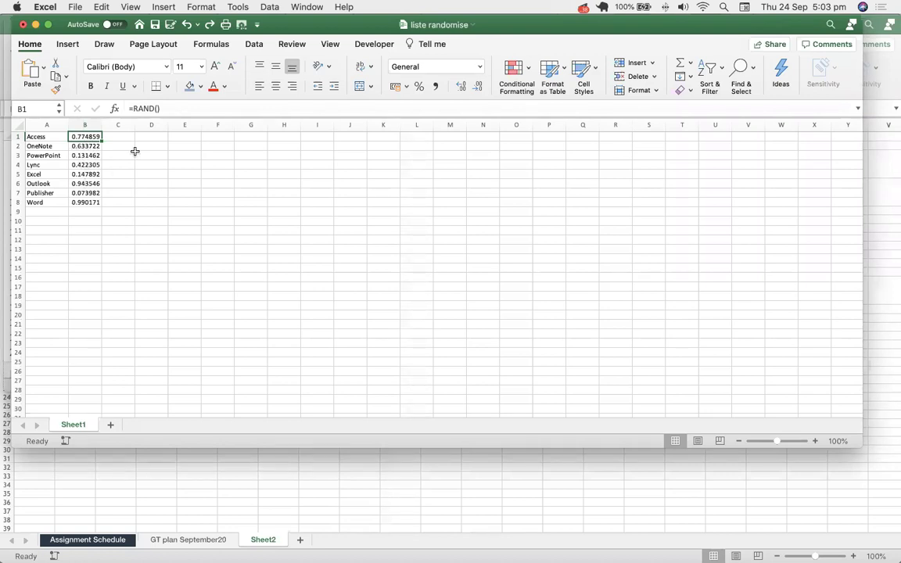
Step: Fill the RAND() formula from B1 down through B8 beside the list of program names
{"action": "left_click", "coordinate": [156, 108]}
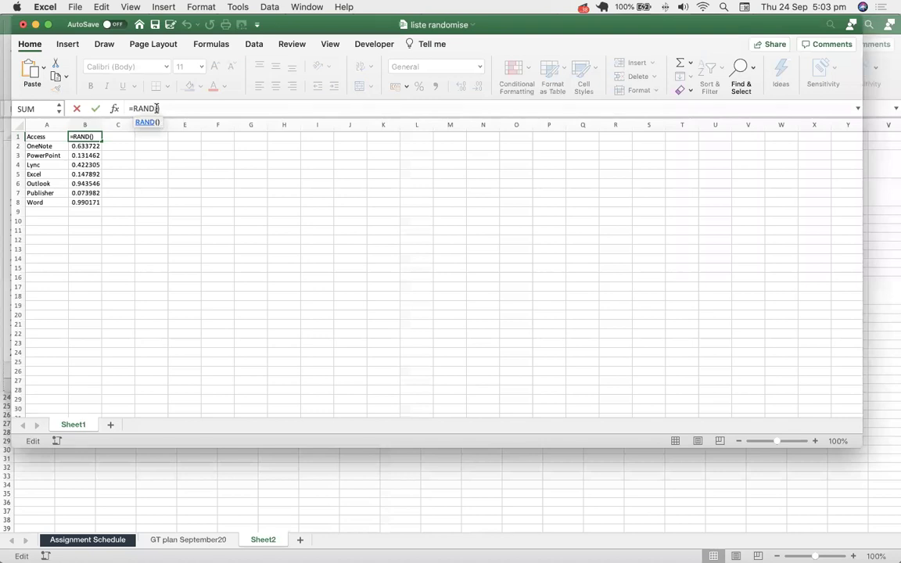
{"action": "left_click", "coordinate": [100, 138]}
{"action": "left_click_drag", "start_coordinate": [100, 141], "coordinate": [100, 205]}
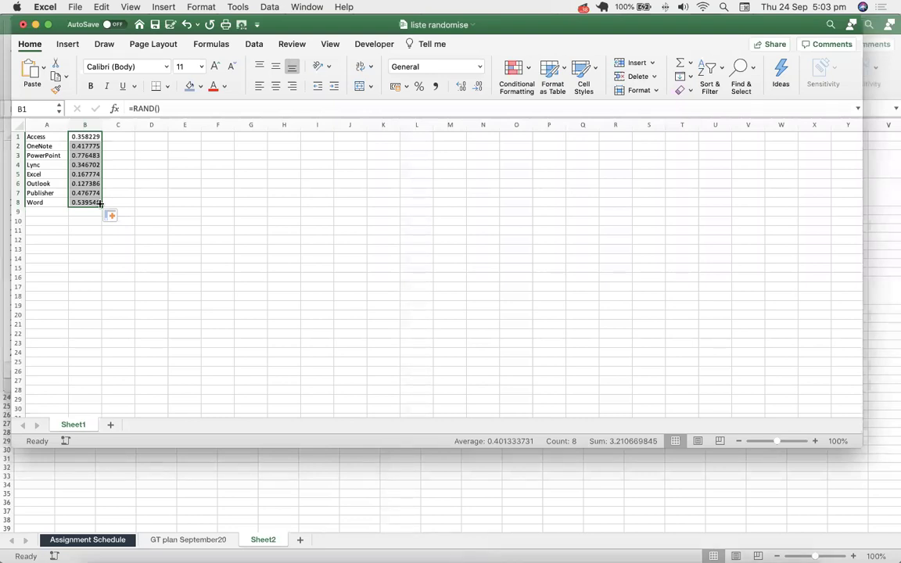
{"action": "left_click", "coordinate": [171, 107]}
{"action": "key", "text": "BackSpace"}
{"action": "key", "text": "BackSpace"}
{"action": "key", "text": "BackSpace"}
{"action": "key", "text": "BackSpace"}
{"action": "key", "text": "BackSpace"}
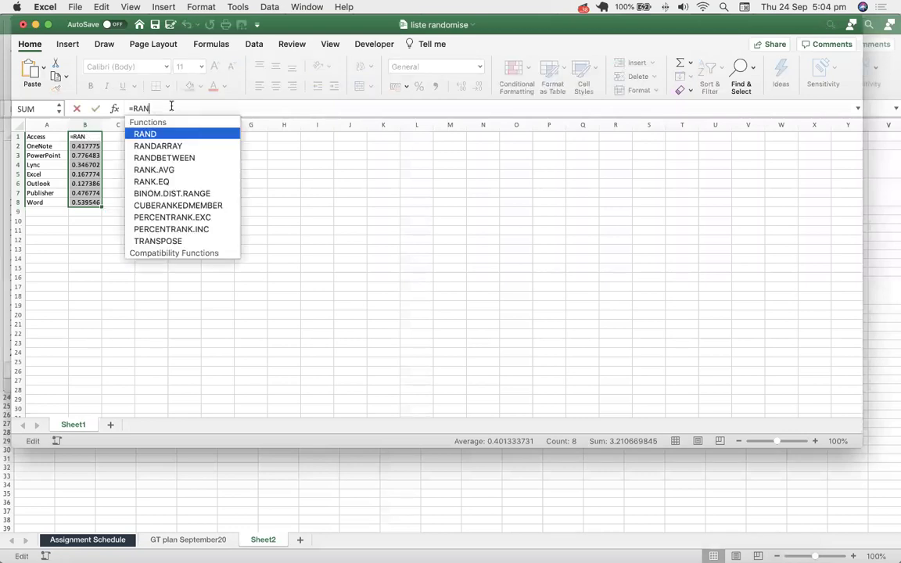
{"action": "key", "text": "BackSpace"}
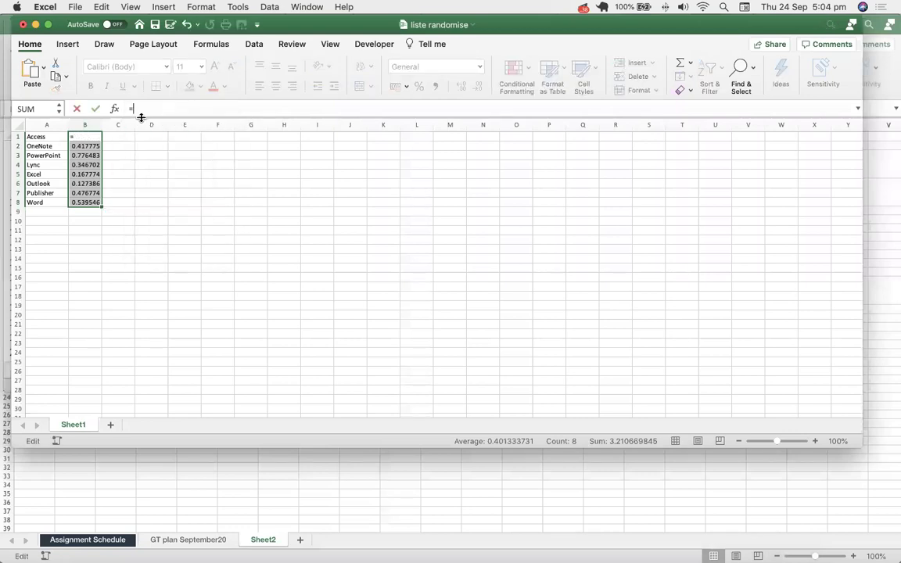
{"action": "left_click", "coordinate": [152, 165]}
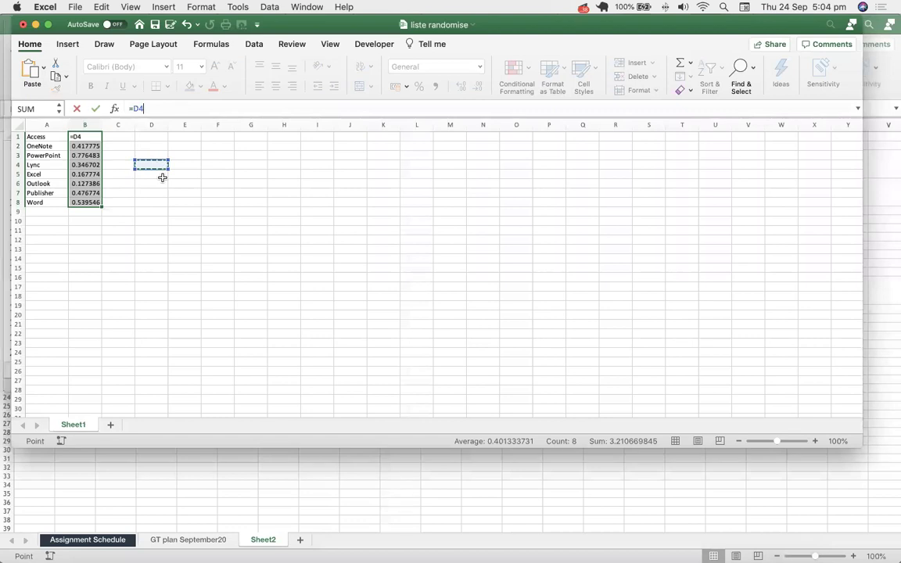
{"action": "key", "text": "BackSpace"}
{"action": "key", "text": "BackSpace"}
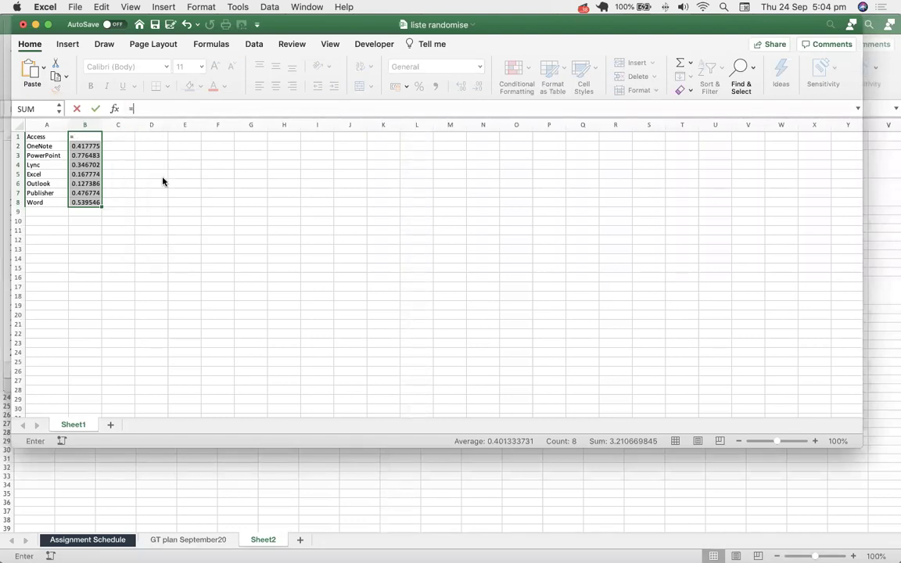
{"action": "key", "text": "Escape"}
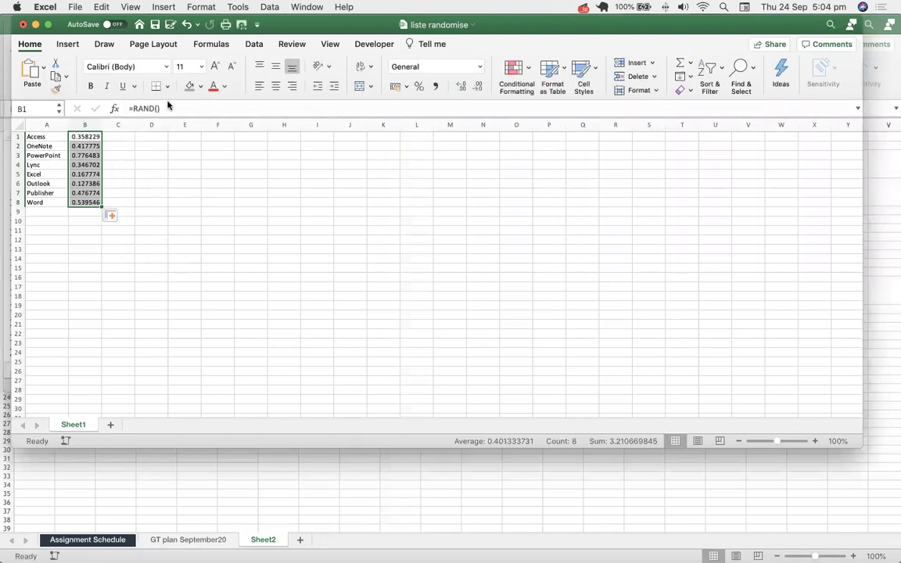
{"action": "left_click", "coordinate": [165, 110]}
{"action": "key", "text": "BackSpace"}
{"action": "key", "text": "BackSpace"}
{"action": "key", "text": "BackSpace"}
{"action": "key", "text": "BackSpace"}
{"action": "key", "text": "BackSpace"}
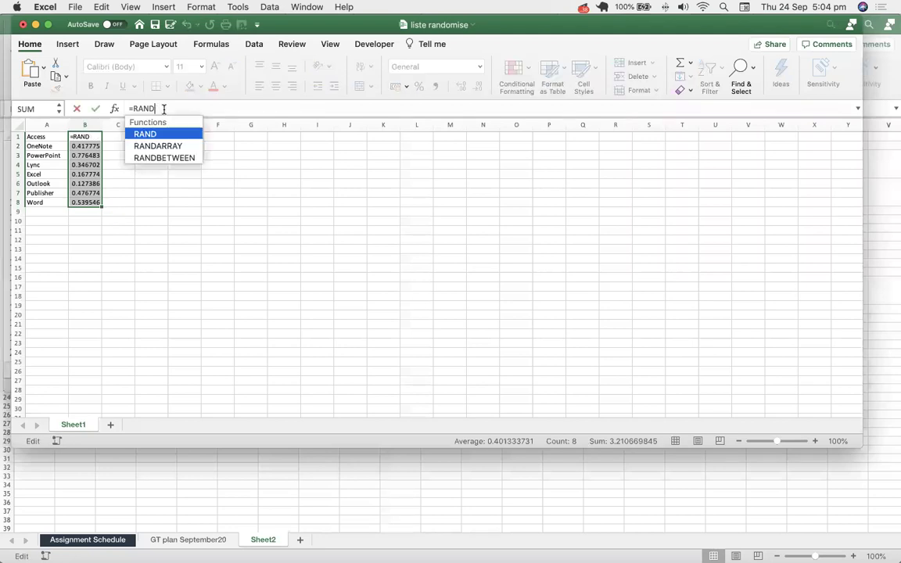
{"action": "key", "text": "BackSpace"}
{"action": "left_click", "coordinate": [185, 154]}
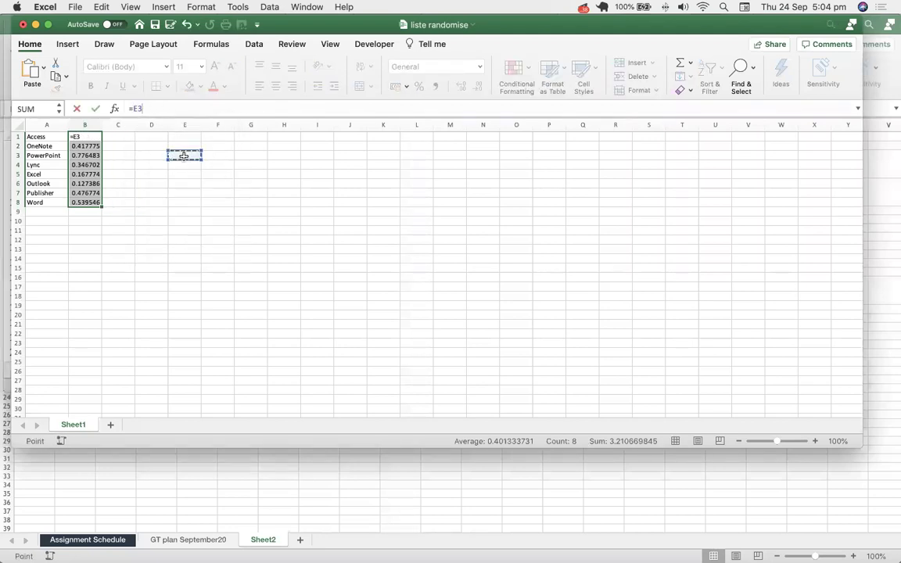
{"action": "key", "text": "BackSpace"}
{"action": "key", "text": "BackSpace"}
{"action": "left_click", "coordinate": [110, 151]}
{"action": "key", "text": "BackSpace"}
{"action": "key", "text": "BackSpace"}
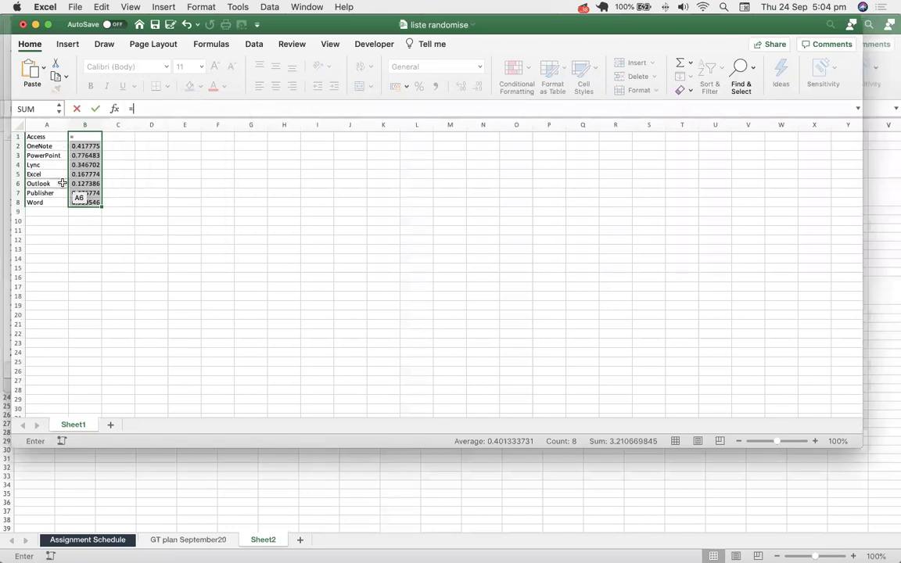
{"action": "key", "text": "Escape"}
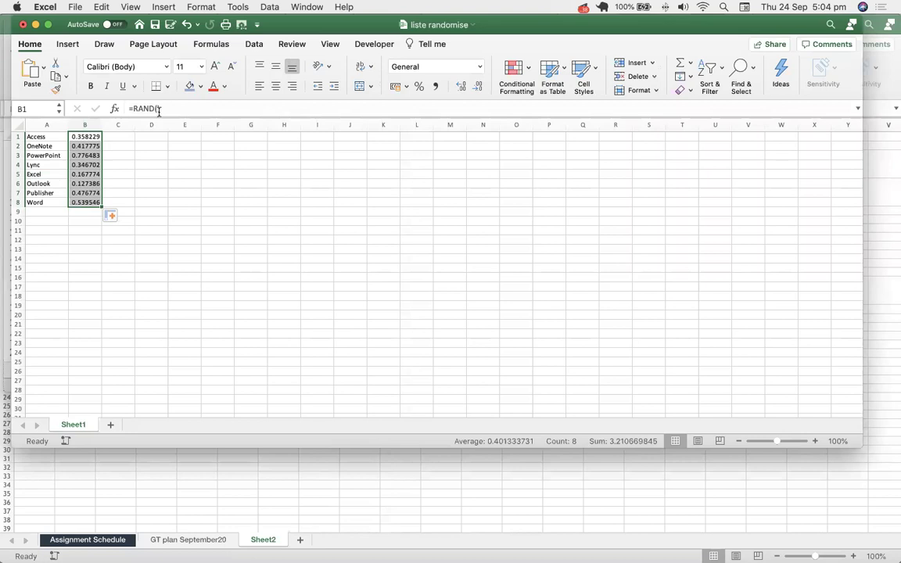
{"action": "left_click_drag", "start_coordinate": [91, 139], "coordinate": [98, 203]}
{"action": "left_click", "coordinate": [155, 109]}
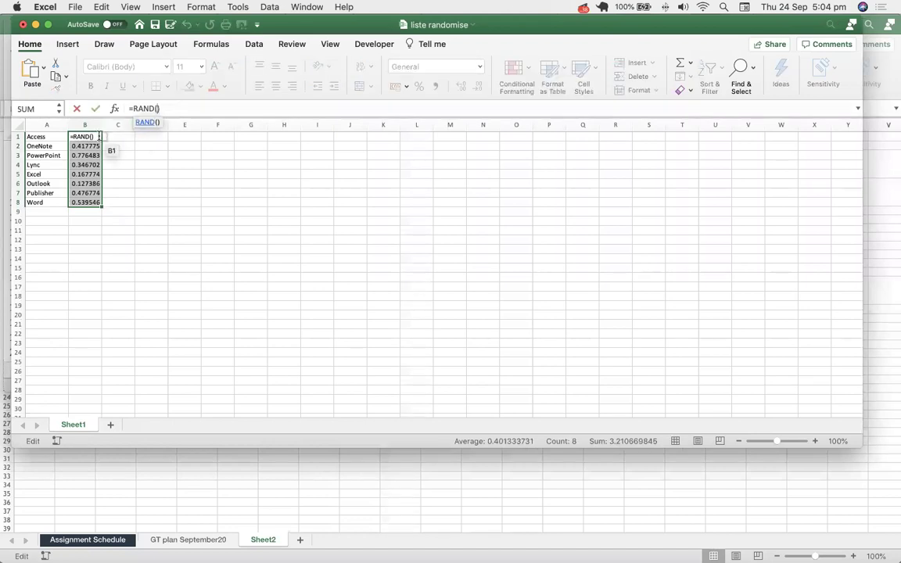
{"action": "left_click_drag", "start_coordinate": [101, 138], "coordinate": [88, 137]}
{"action": "key", "text": "Escape"}
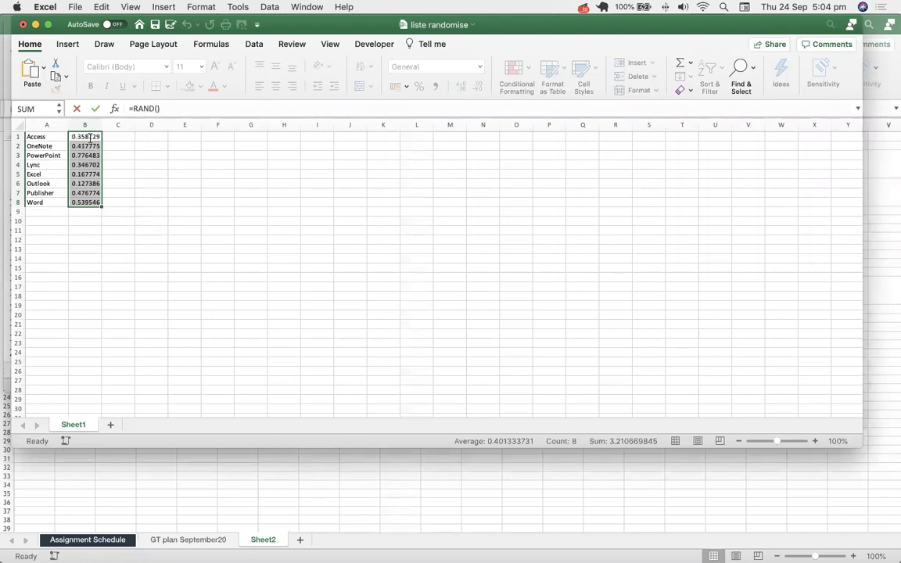
{"action": "left_click", "coordinate": [158, 110]}
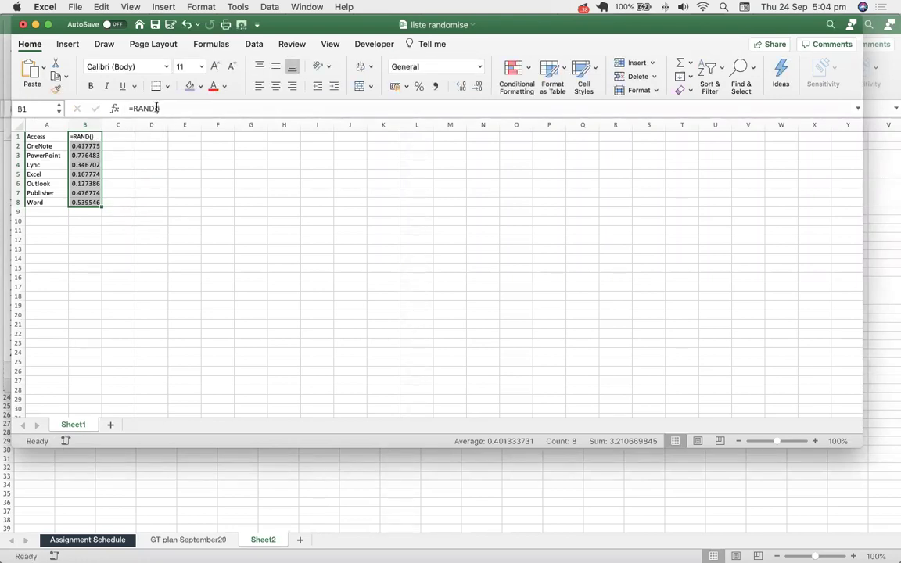
{"action": "key", "text": "Escape"}
Step: Re-enter the RAND() formula in B1 and fill it down to B8 to generate new random numbers
{"action": "left_click", "coordinate": [141, 146]}
{"action": "left_click", "coordinate": [91, 137]}
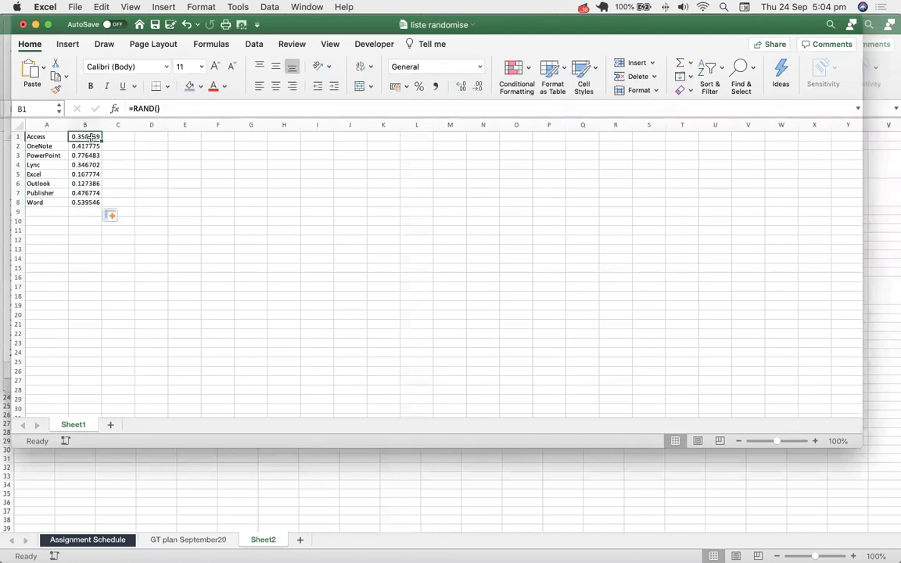
{"action": "left_click", "coordinate": [156, 107]}
{"action": "left_click_drag", "start_coordinate": [101, 140], "coordinate": [101, 140]}
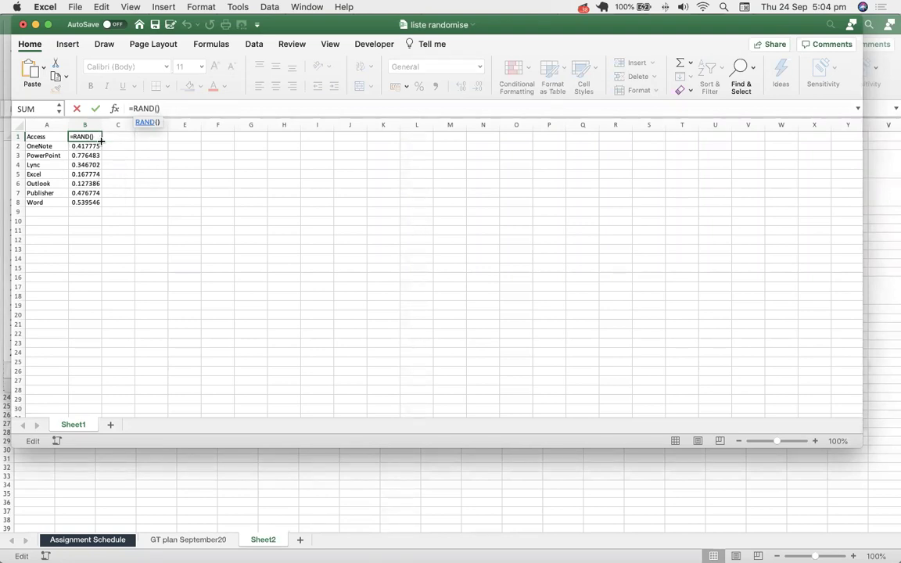
{"action": "left_click_drag", "start_coordinate": [99, 181], "coordinate": [101, 141]}
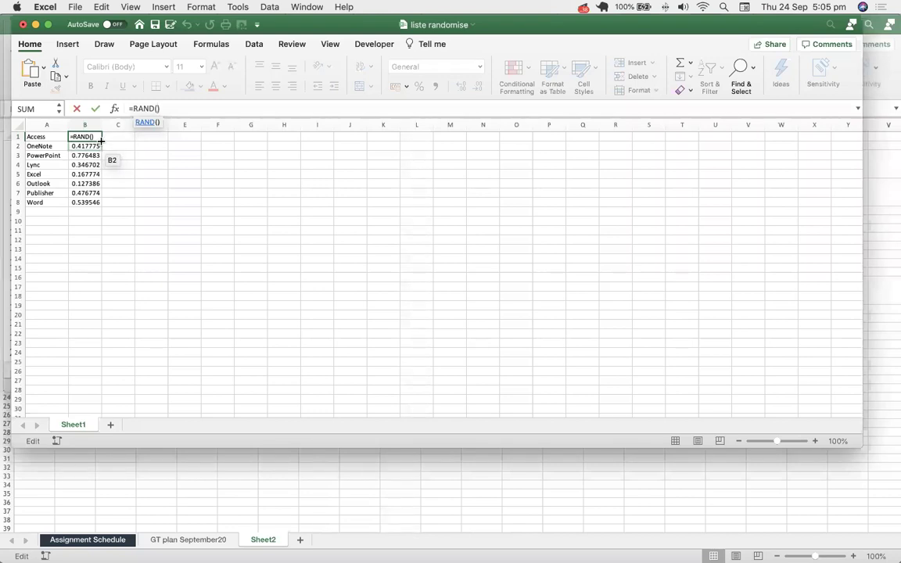
{"action": "key", "text": "Tab"}
{"action": "left_click", "coordinate": [97, 137]}
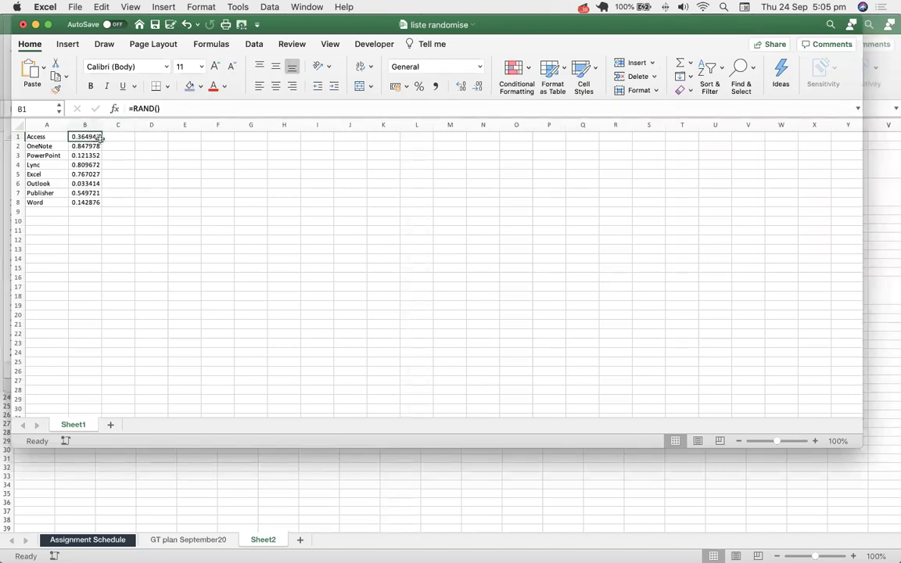
{"action": "left_click_drag", "start_coordinate": [100, 139], "coordinate": [101, 202]}
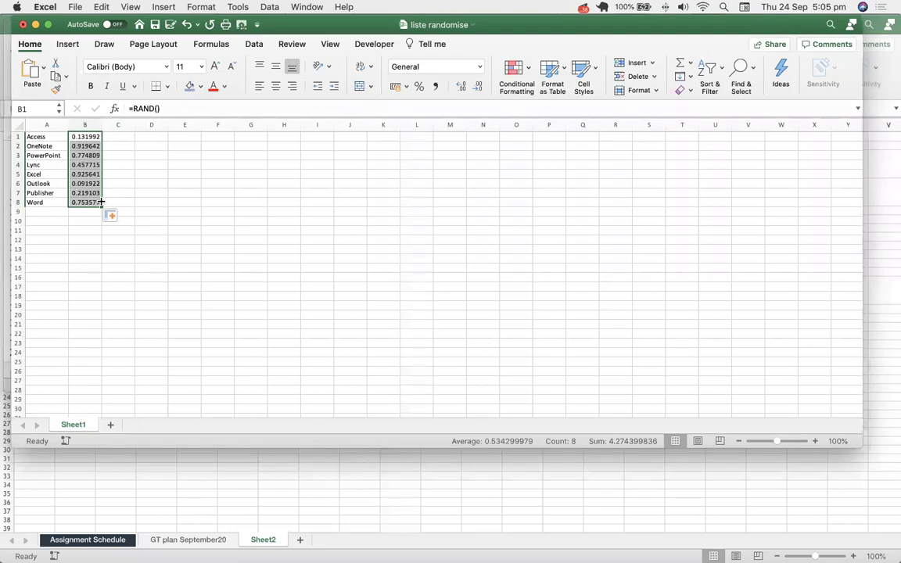
Step: Leave the random number list, switch to Finder and show the contents of the Filtrer folder in Exercices pratiques
{"action": "key", "text": "Return"}
{"action": "left_click", "coordinate": [137, 182]}
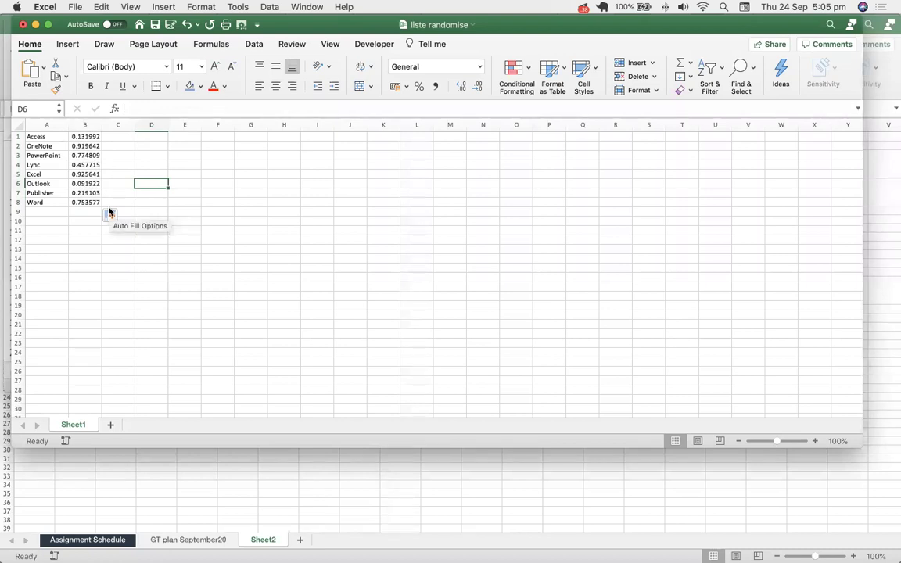
{"action": "mouse_move", "coordinate": [376, 547]}
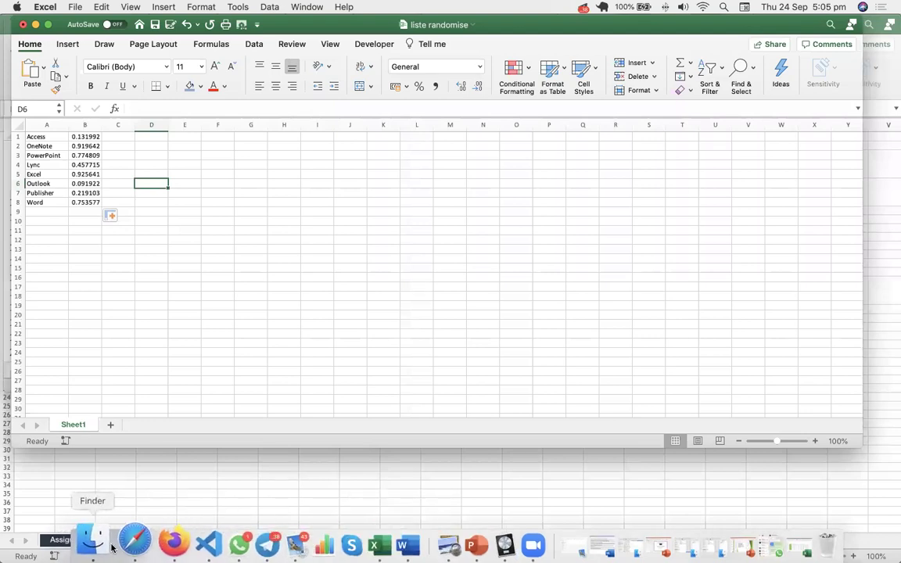
{"action": "left_click", "coordinate": [102, 547]}
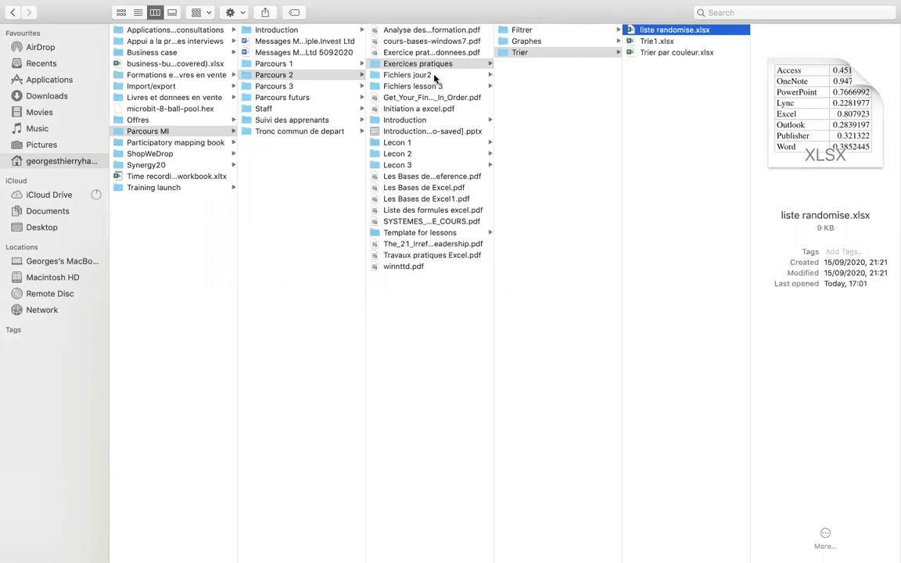
{"action": "left_click", "coordinate": [522, 31]}
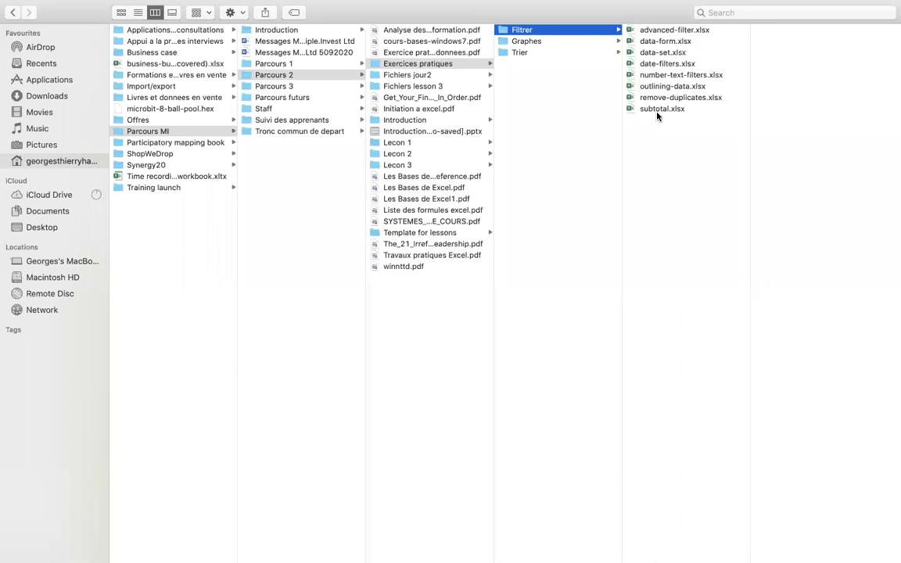
Step: Switch to Google Drive in Firefox and open the Filtrer folder inside Exercice pratique 2 of Parcours 2
{"action": "mouse_move", "coordinate": [235, 557]}
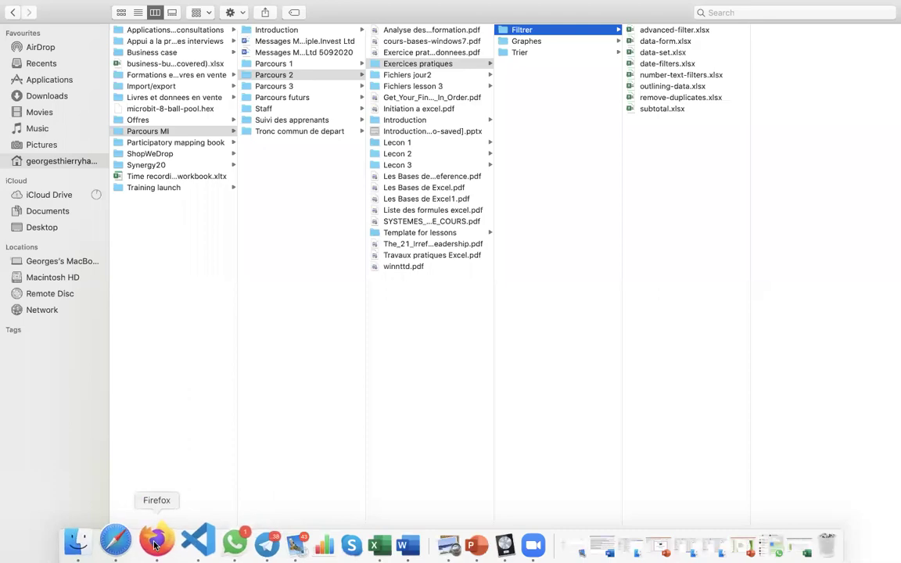
{"action": "left_click", "coordinate": [157, 545]}
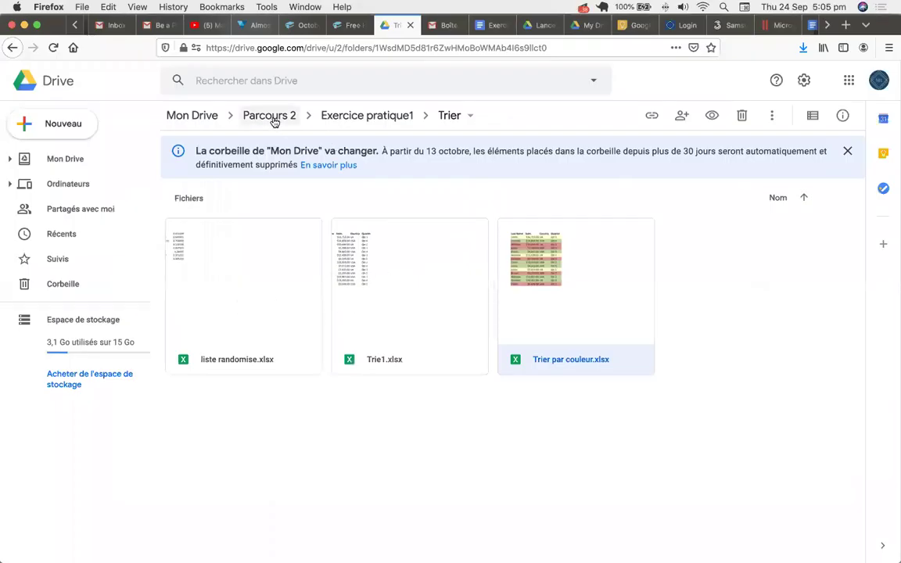
{"action": "left_click", "coordinate": [272, 121]}
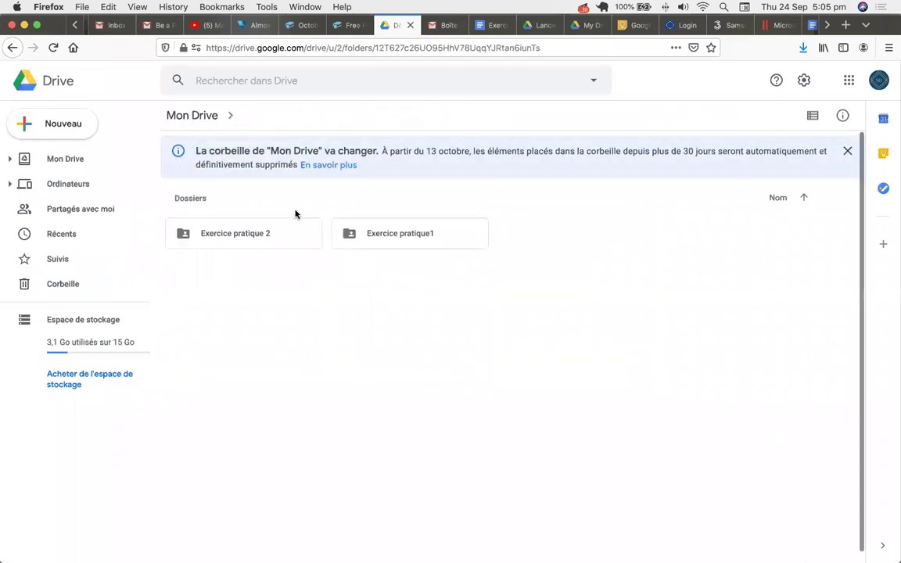
{"action": "double_click", "coordinate": [259, 240]}
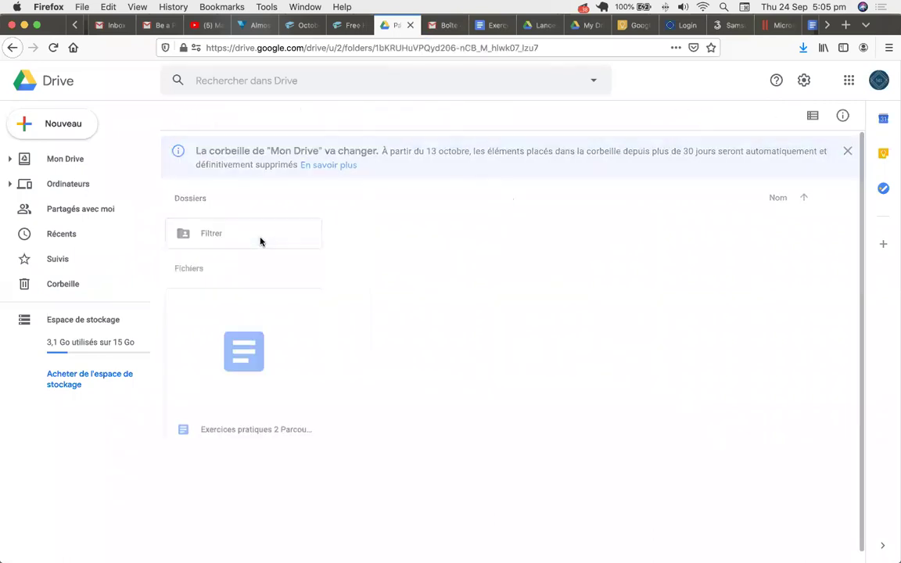
{"action": "double_click", "coordinate": [235, 236]}
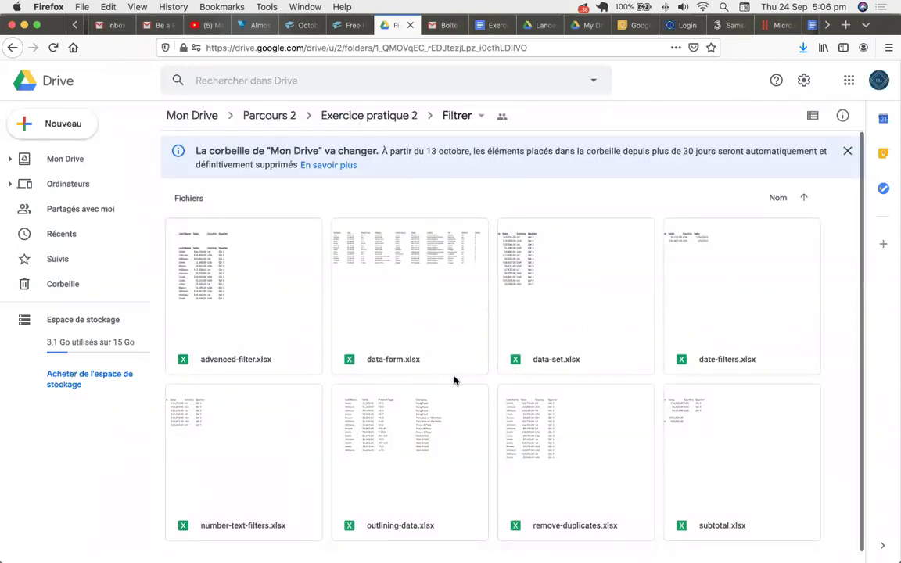
{"action": "scroll", "coordinate": [459, 381], "scroll_direction": "down", "scroll_amount": 1}
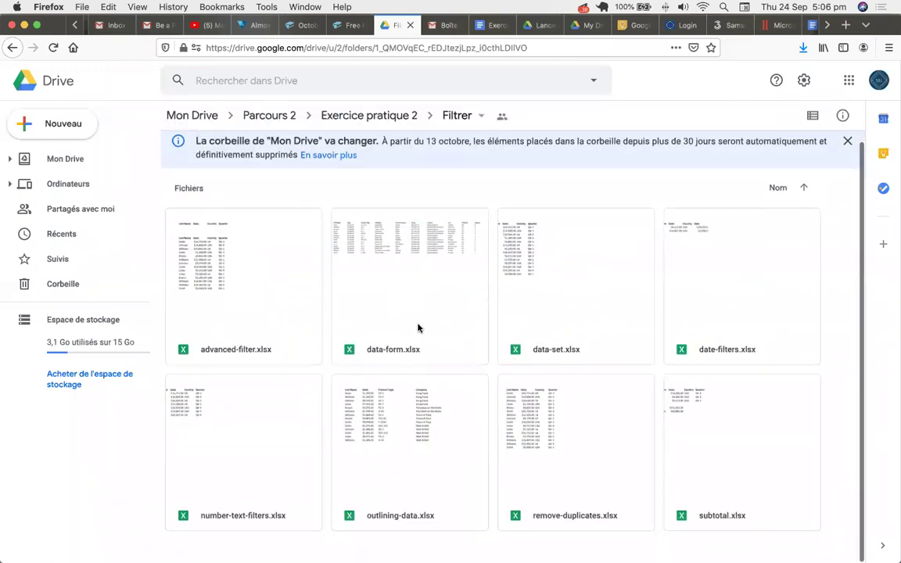